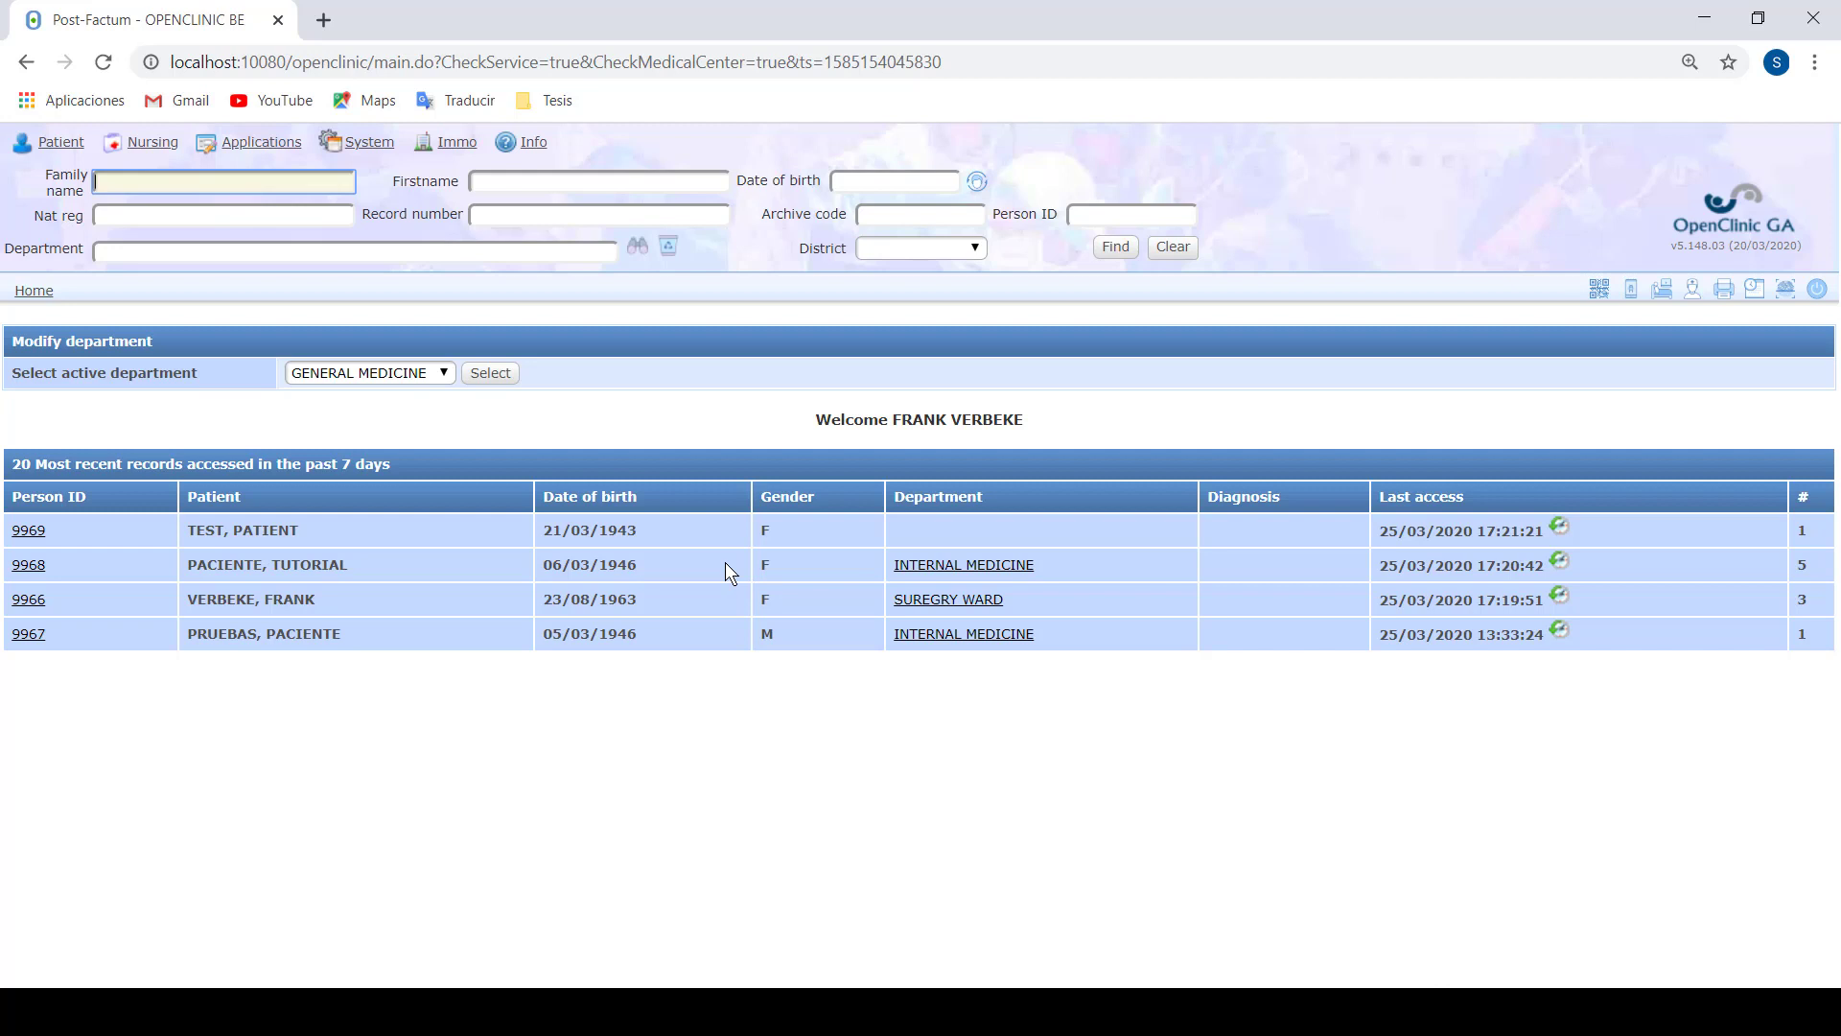
Open Department examinations administration from System and select the COVID-19 department
{"action": "left_click", "coordinate": [375, 161]}
{"action": "left_click", "coordinate": [376, 298]}
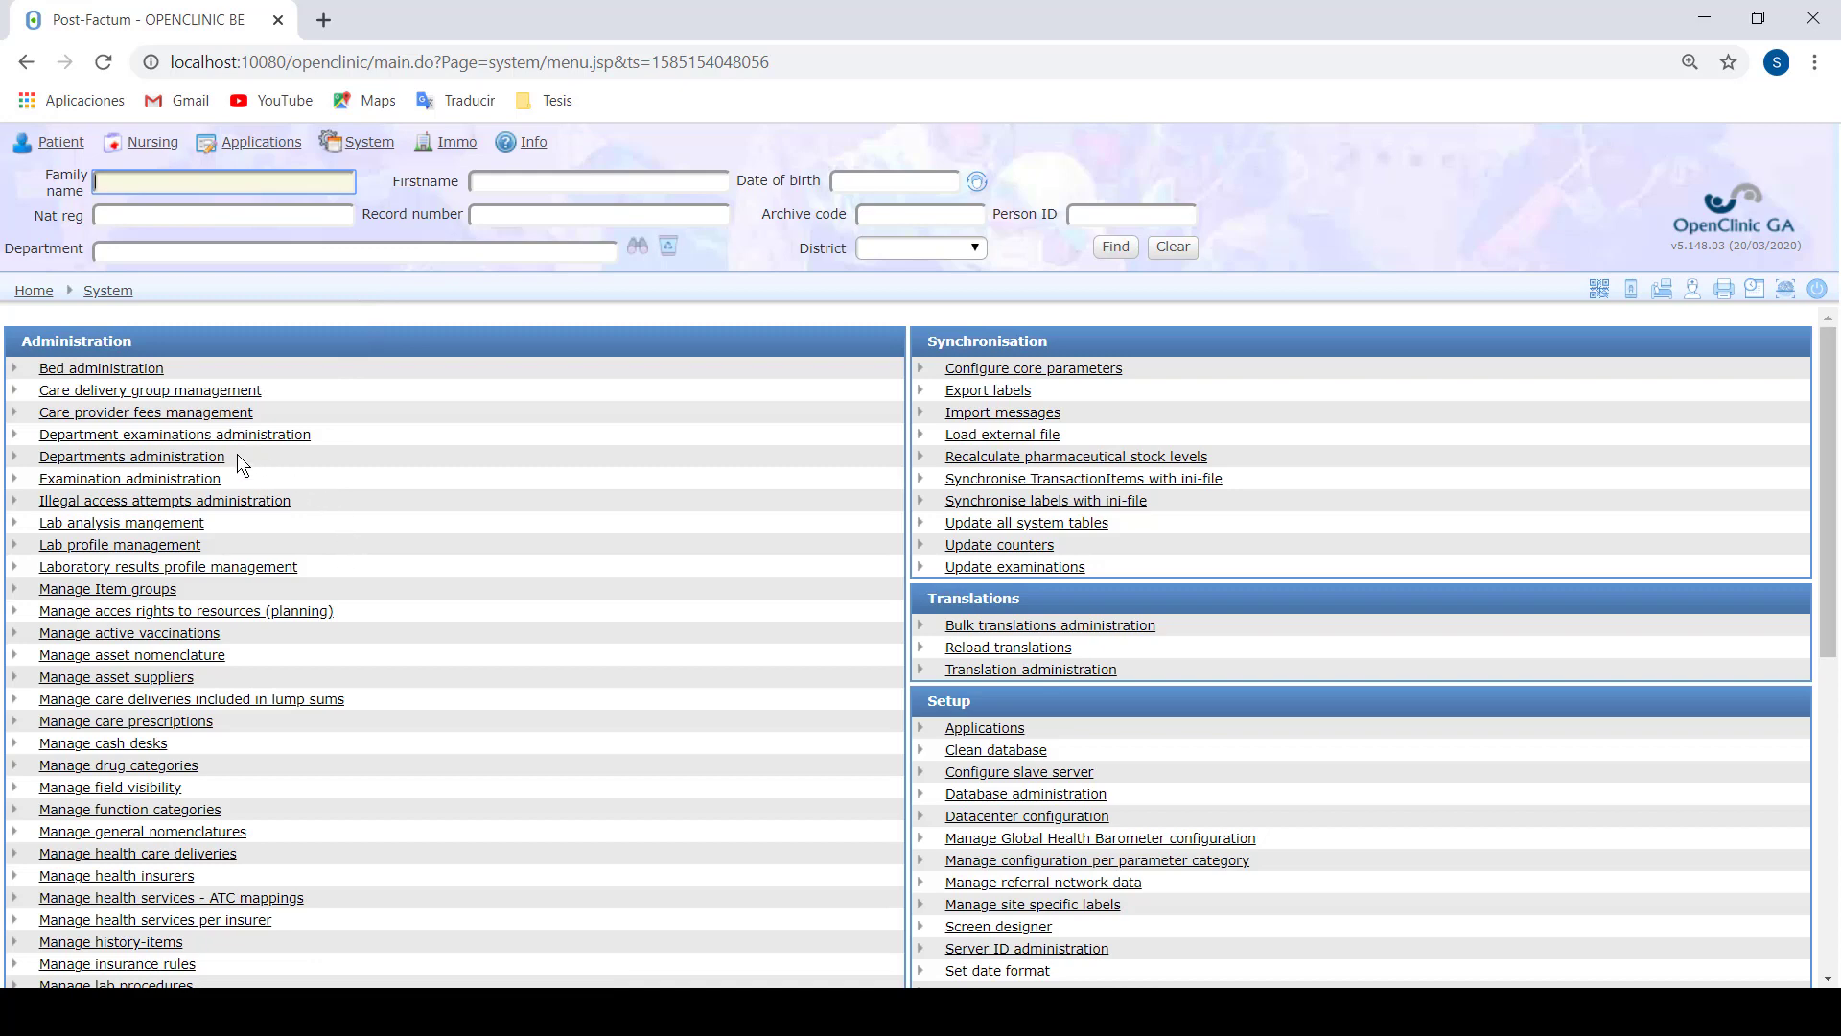
{"action": "left_click", "coordinate": [186, 437]}
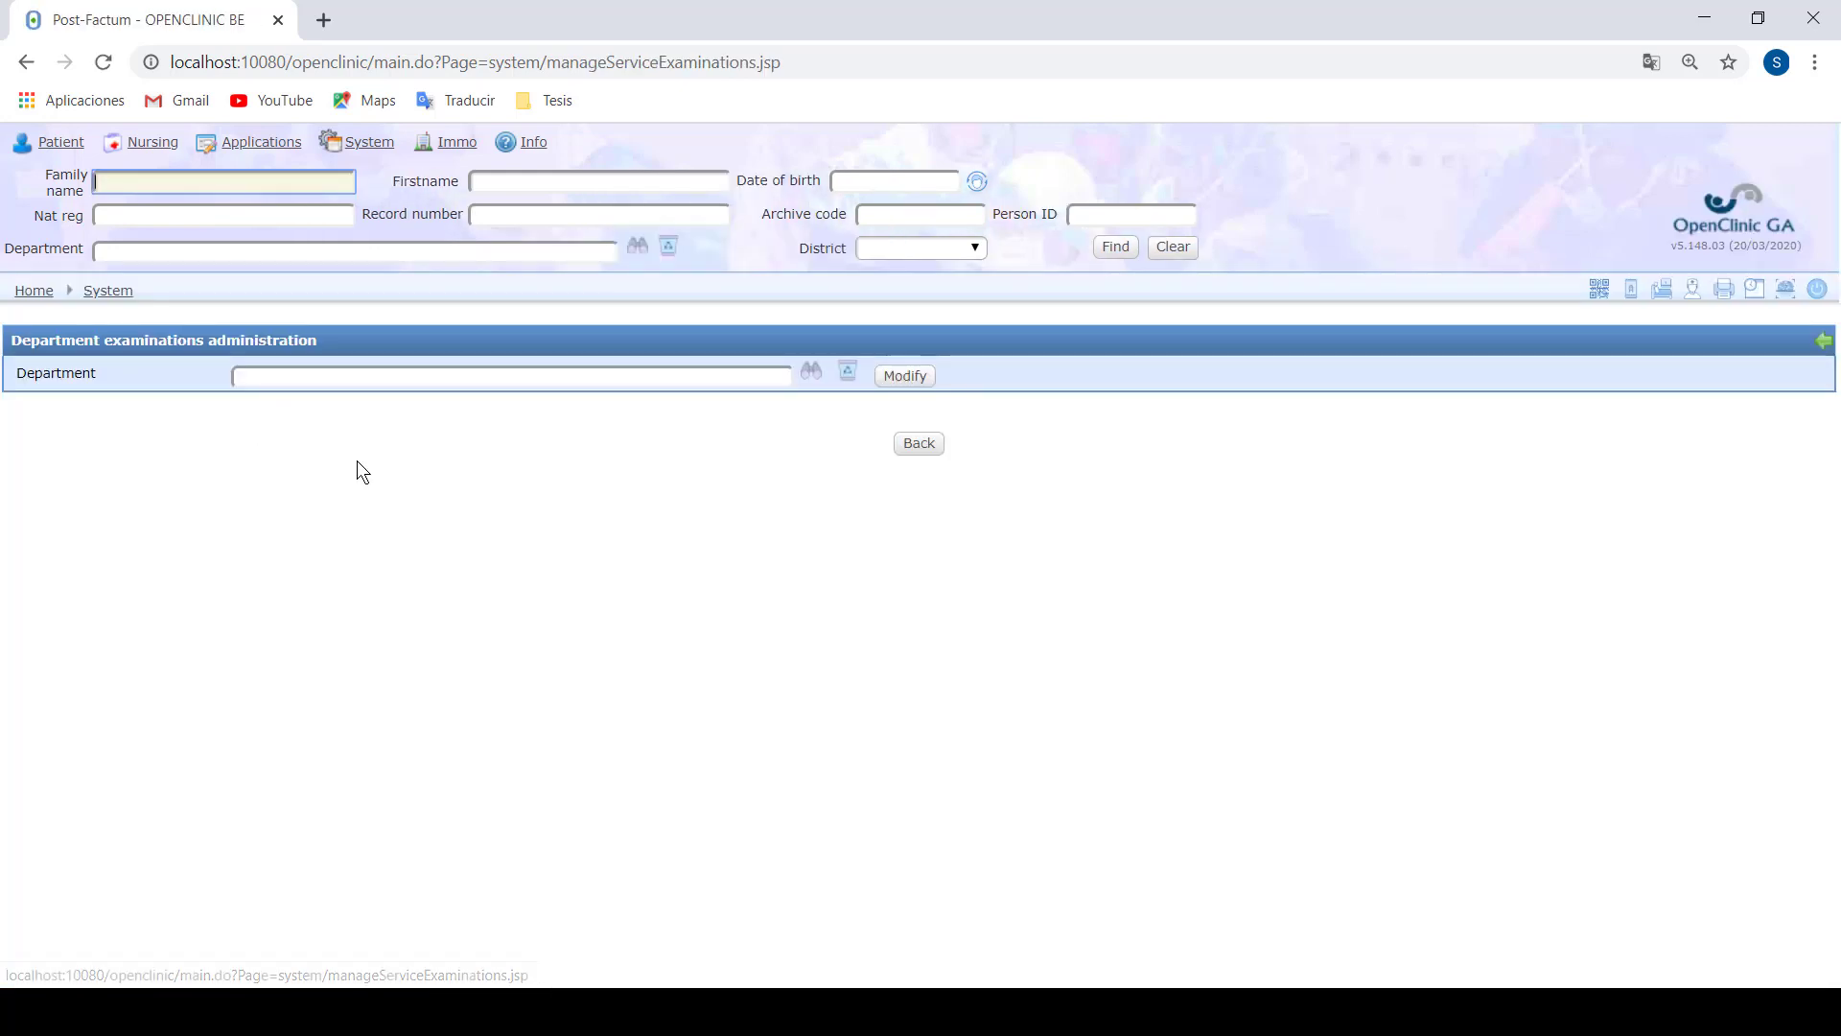
{"action": "left_click", "coordinate": [811, 371]}
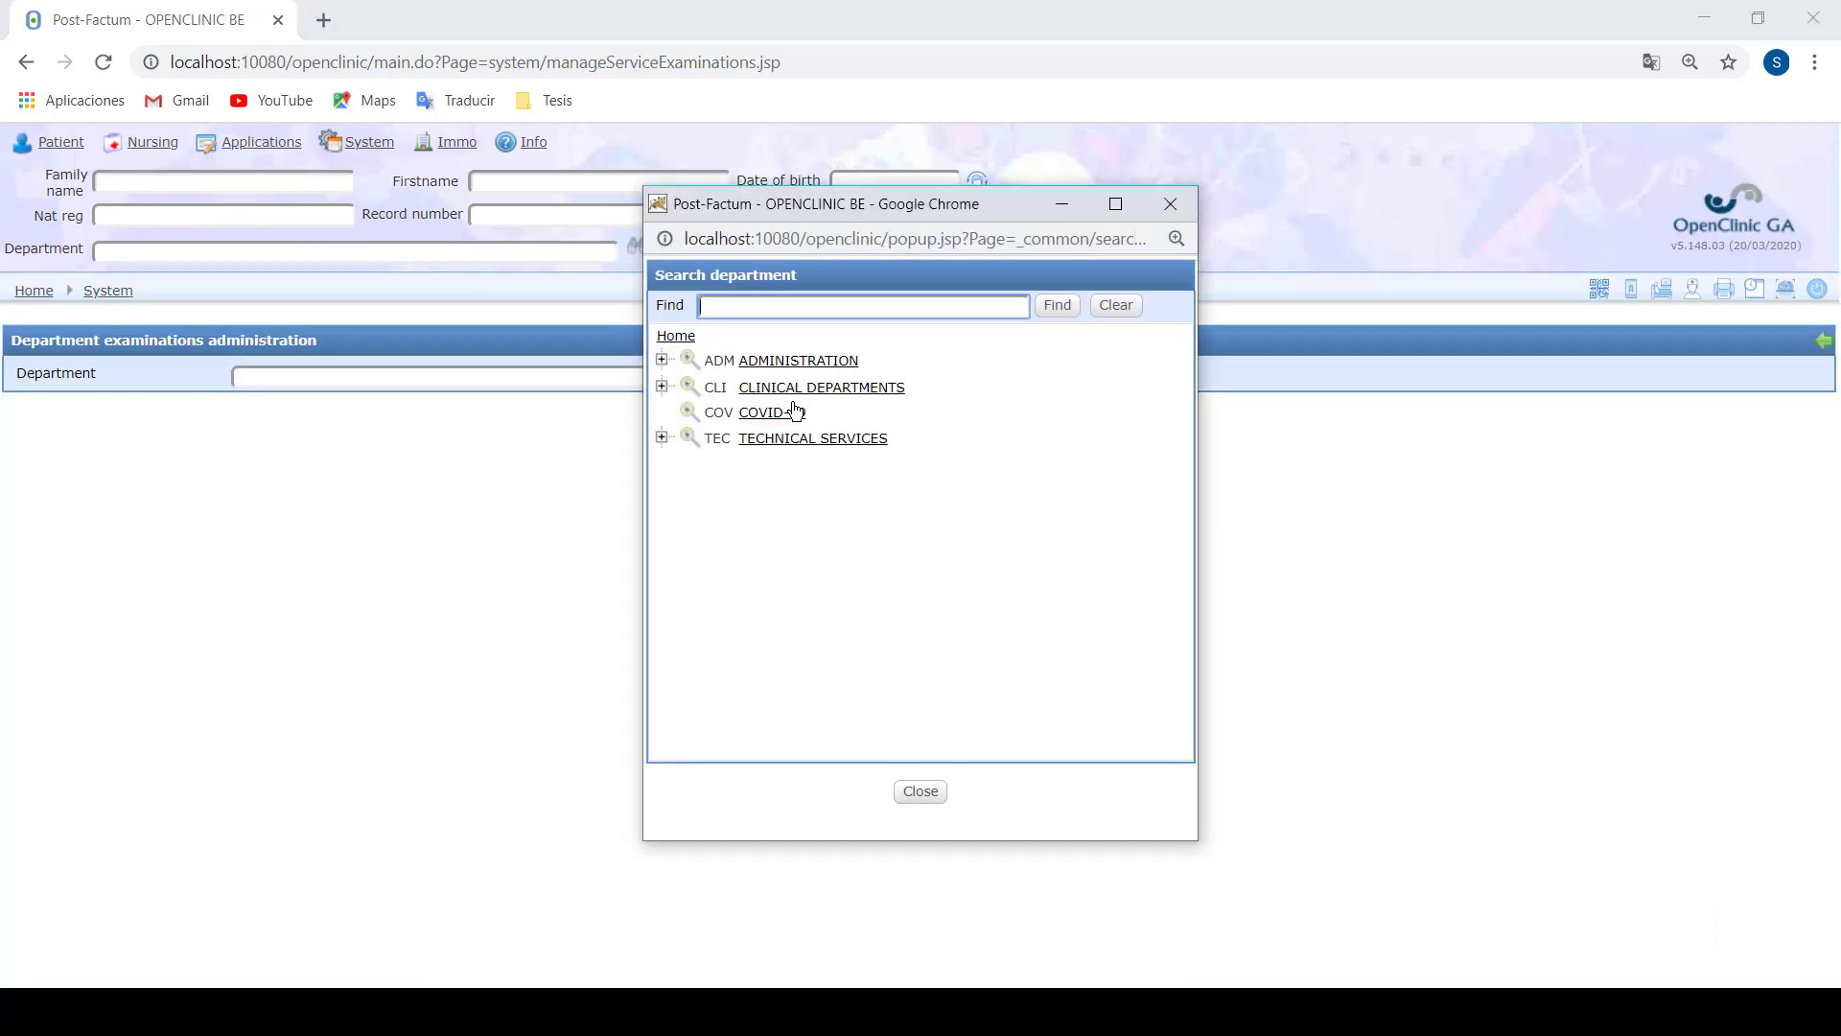
{"action": "left_click", "coordinate": [790, 414]}
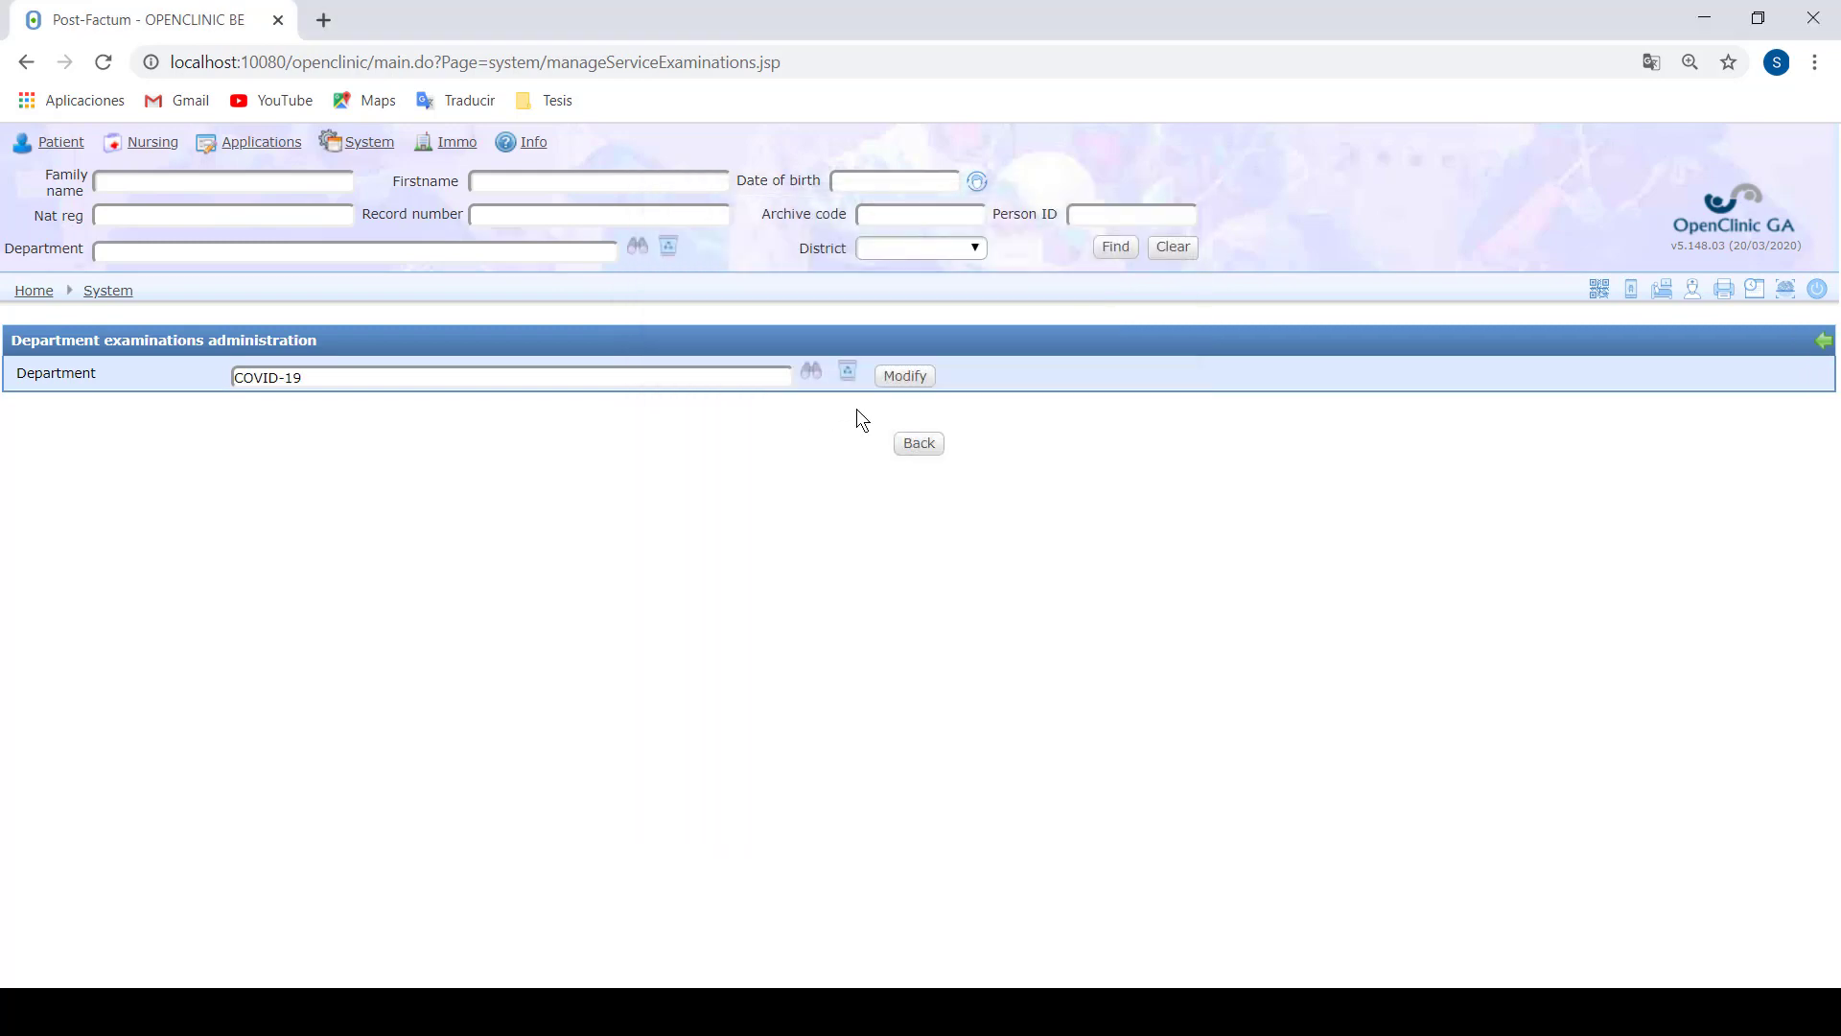
Save COVID-19's examinations with Triage, Consultation/admission and Follow-up Covid-19 ticked under Surveillance
{"action": "left_click", "coordinate": [919, 378]}
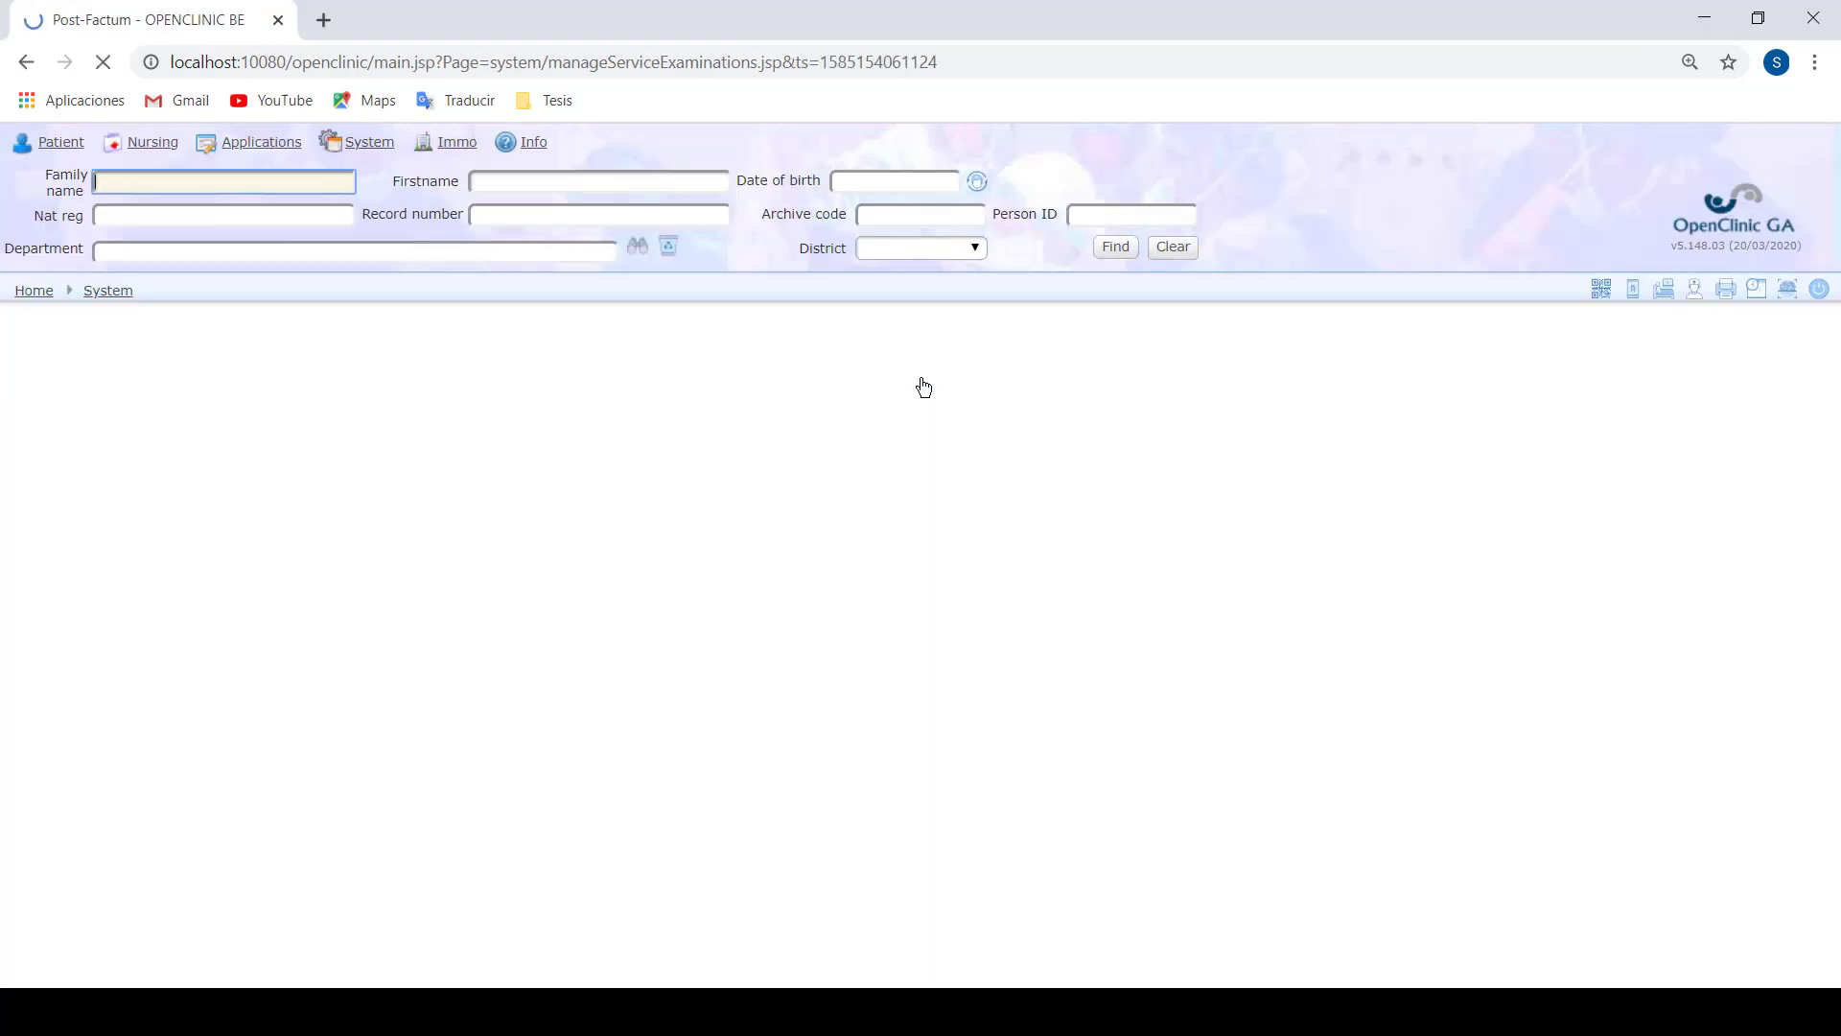
{"action": "scroll", "coordinate": [915, 464], "scroll_direction": "down", "scroll_amount": 20}
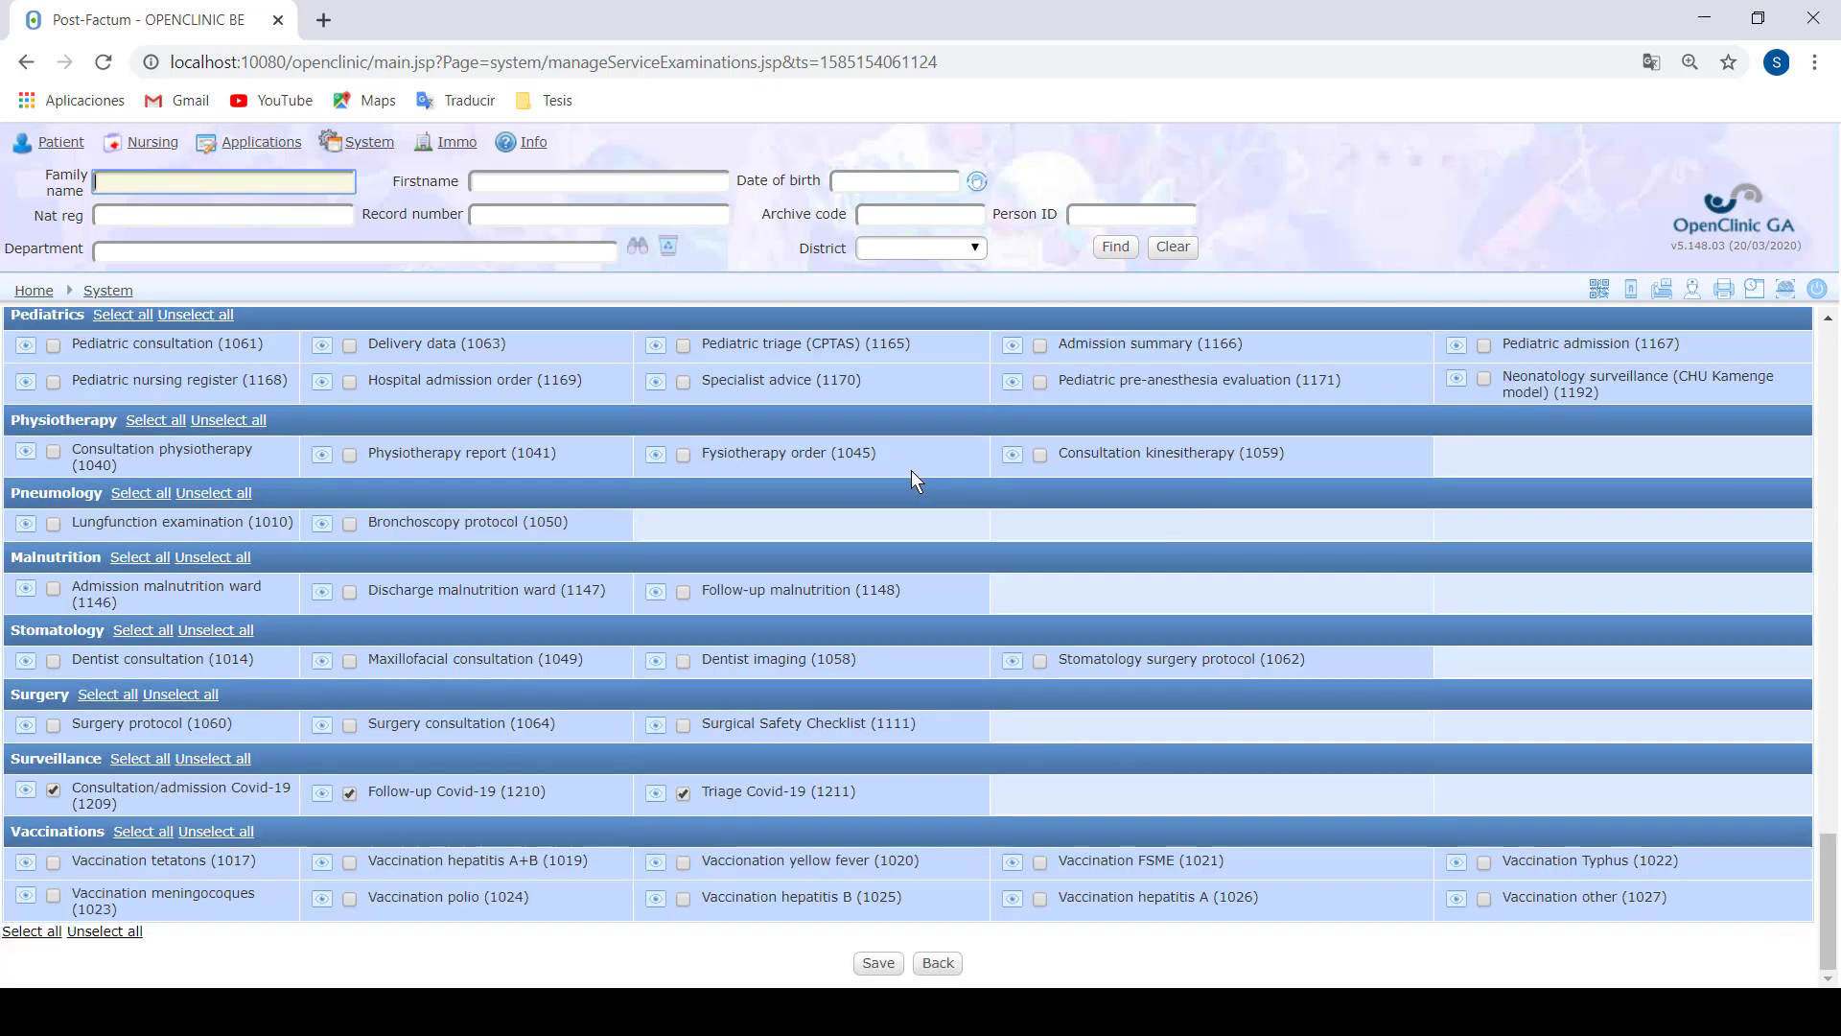
{"action": "left_click_drag", "start_coordinate": [865, 792], "coordinate": [754, 793]}
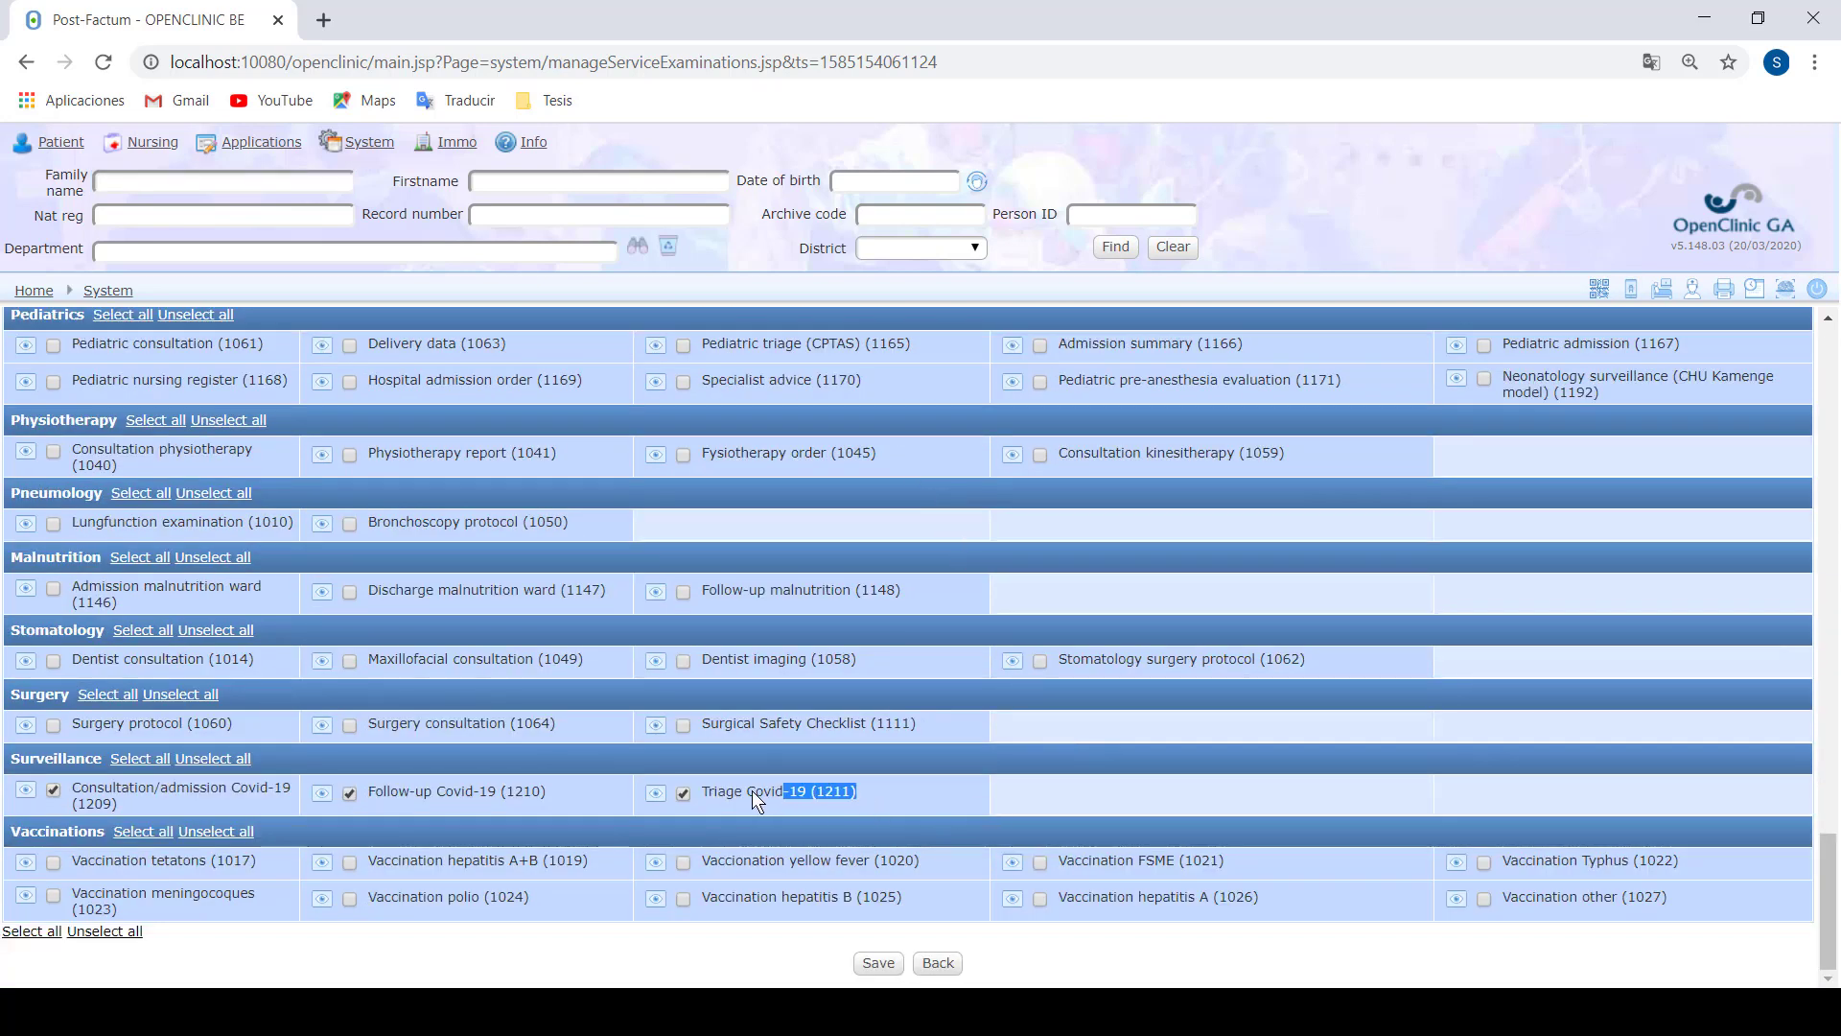
{"action": "left_click_drag", "start_coordinate": [377, 783], "coordinate": [157, 783]}
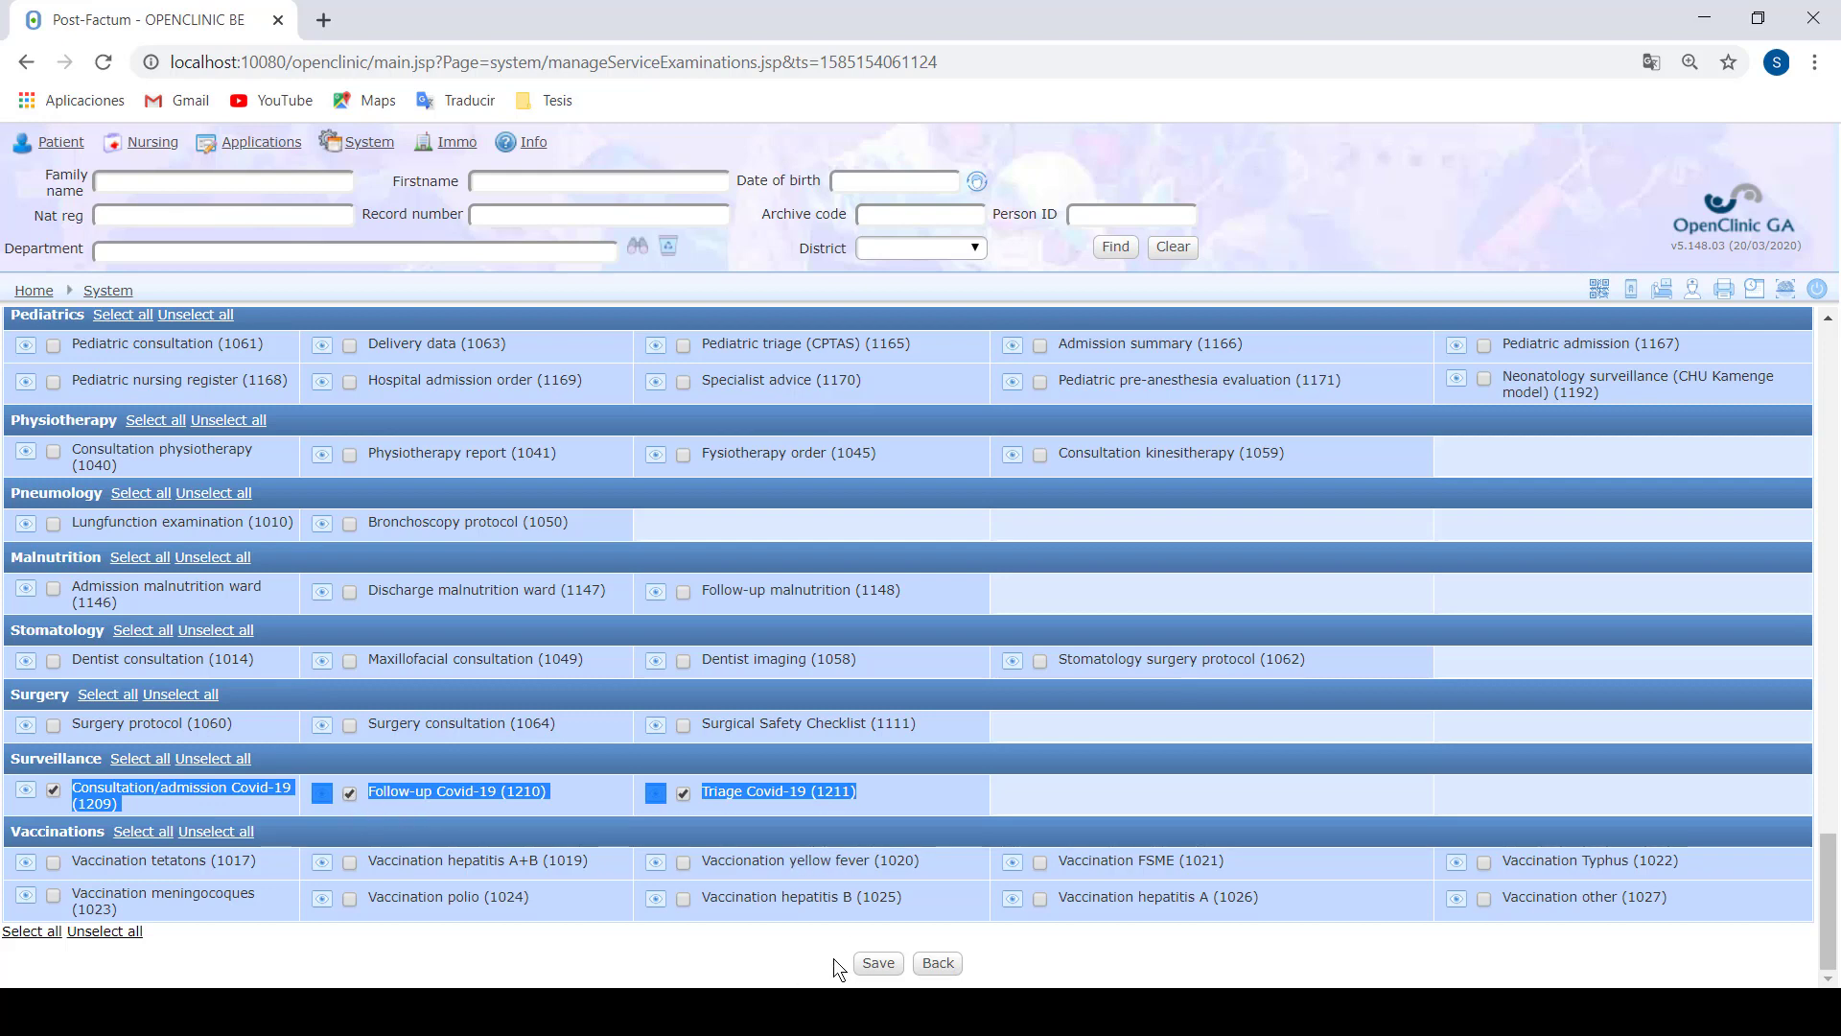
{"action": "left_click", "coordinate": [875, 963]}
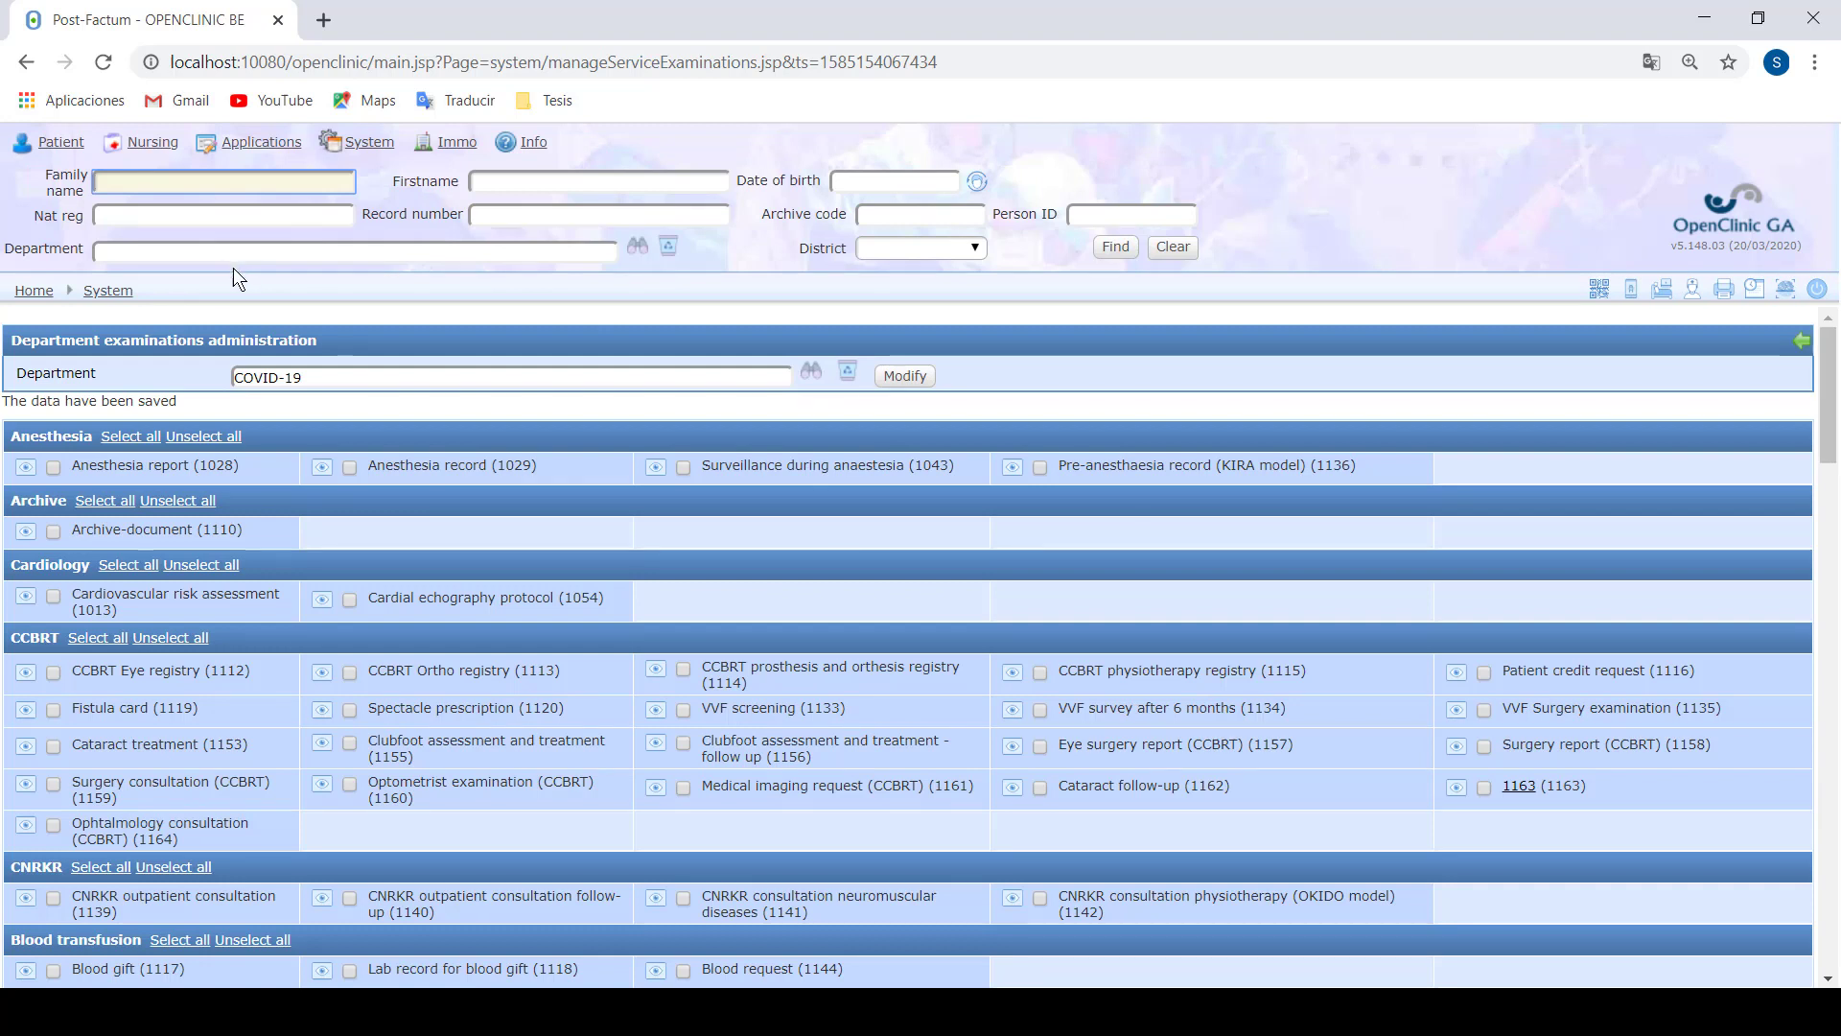
Find the patient by family name TEST and show their Internal Medicine encounter
{"action": "type", "text": "TEST"}
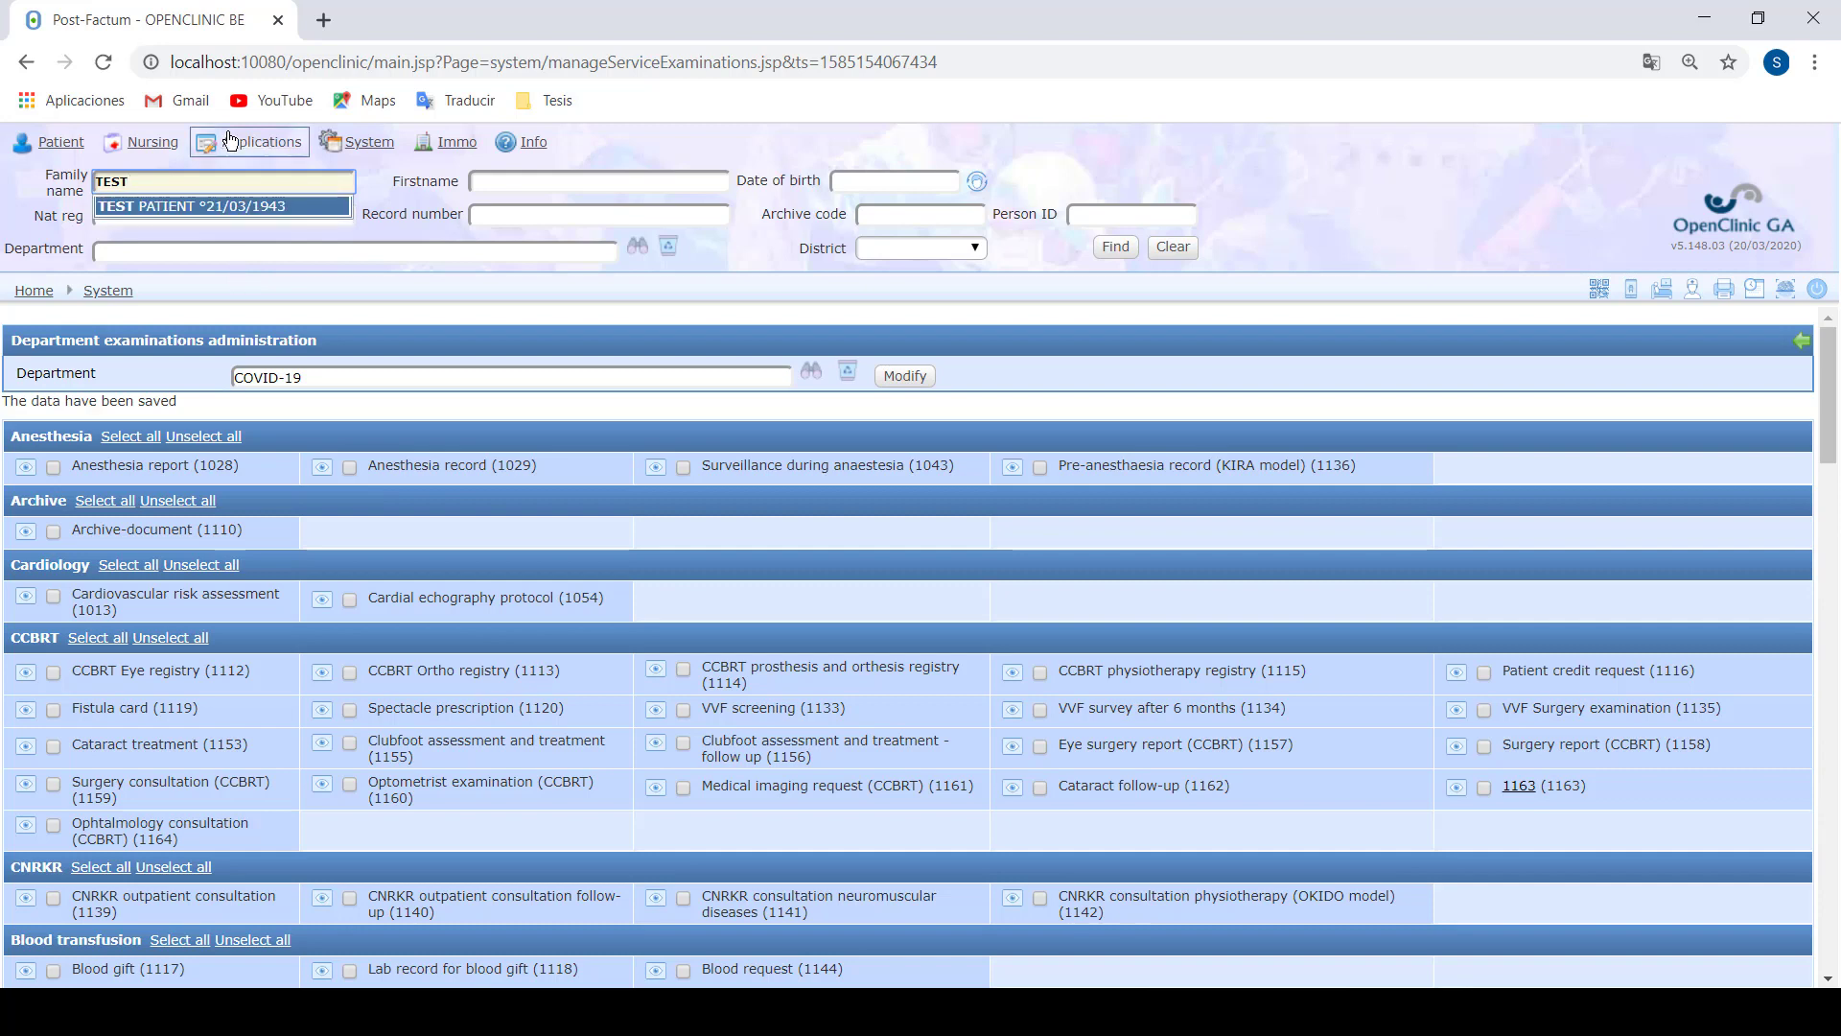
{"action": "left_click", "coordinate": [168, 215]}
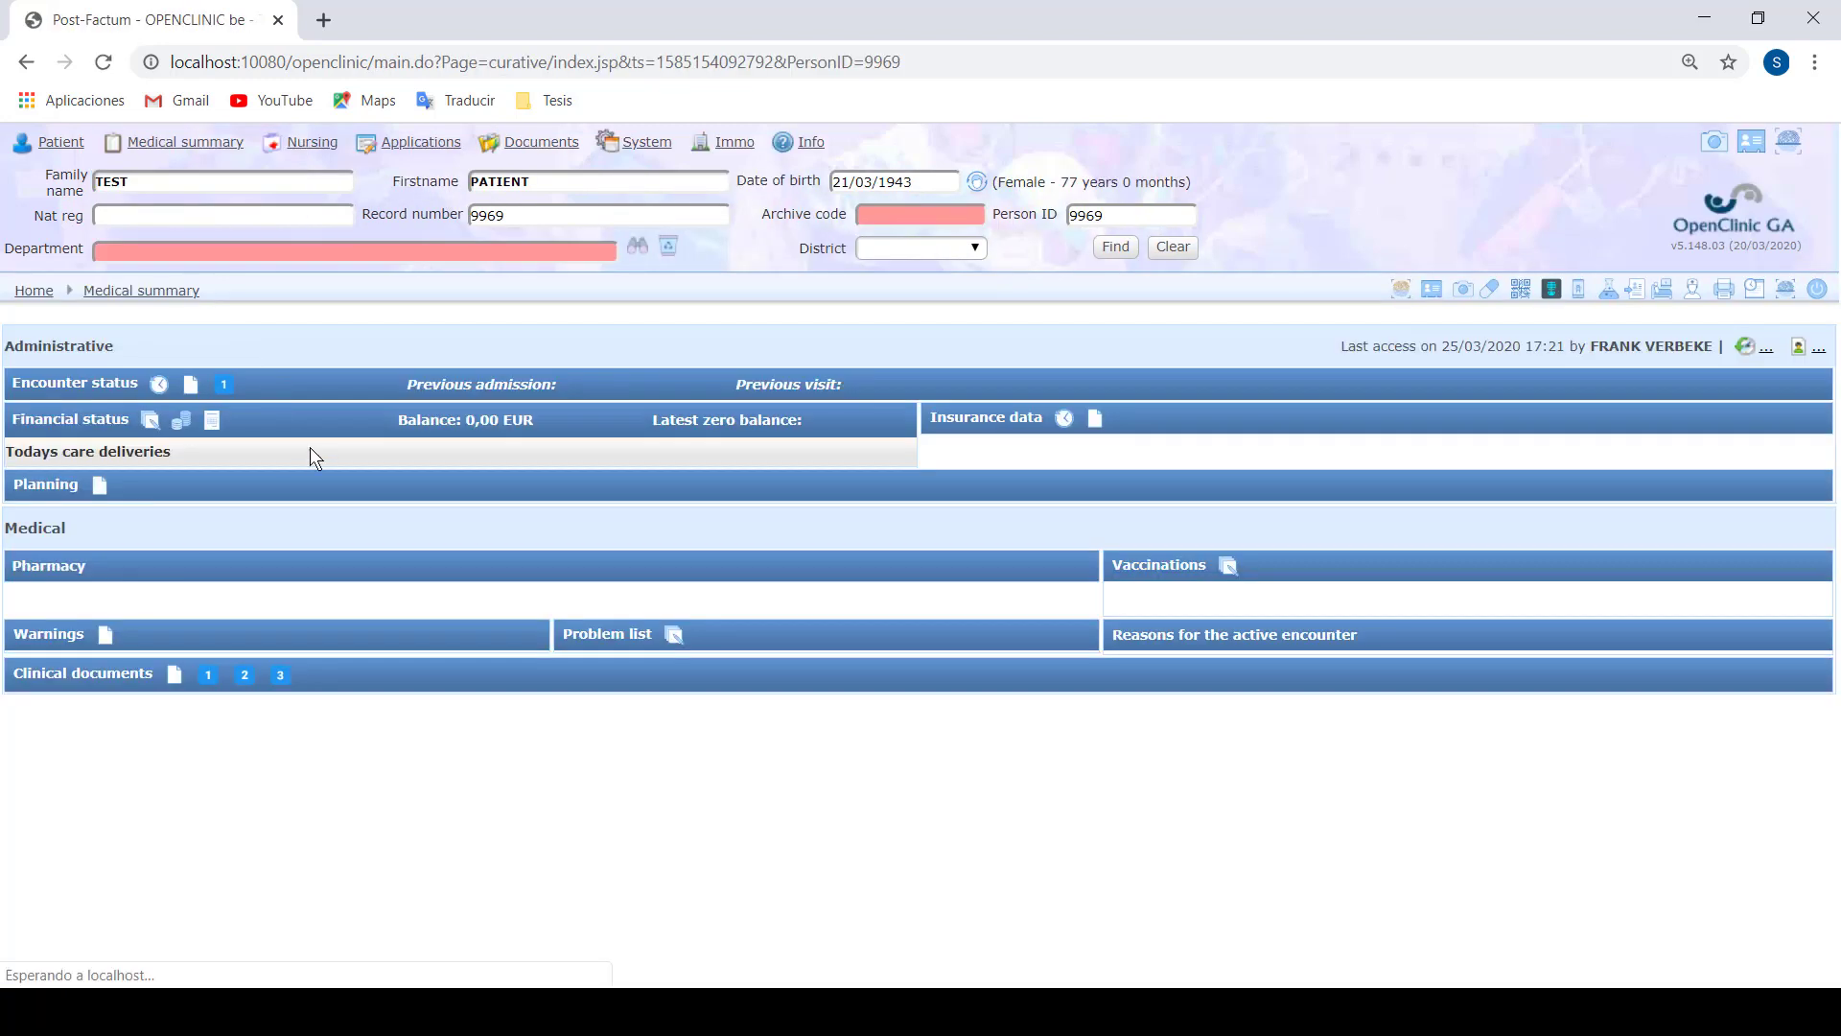
{"action": "left_click", "coordinate": [226, 385]}
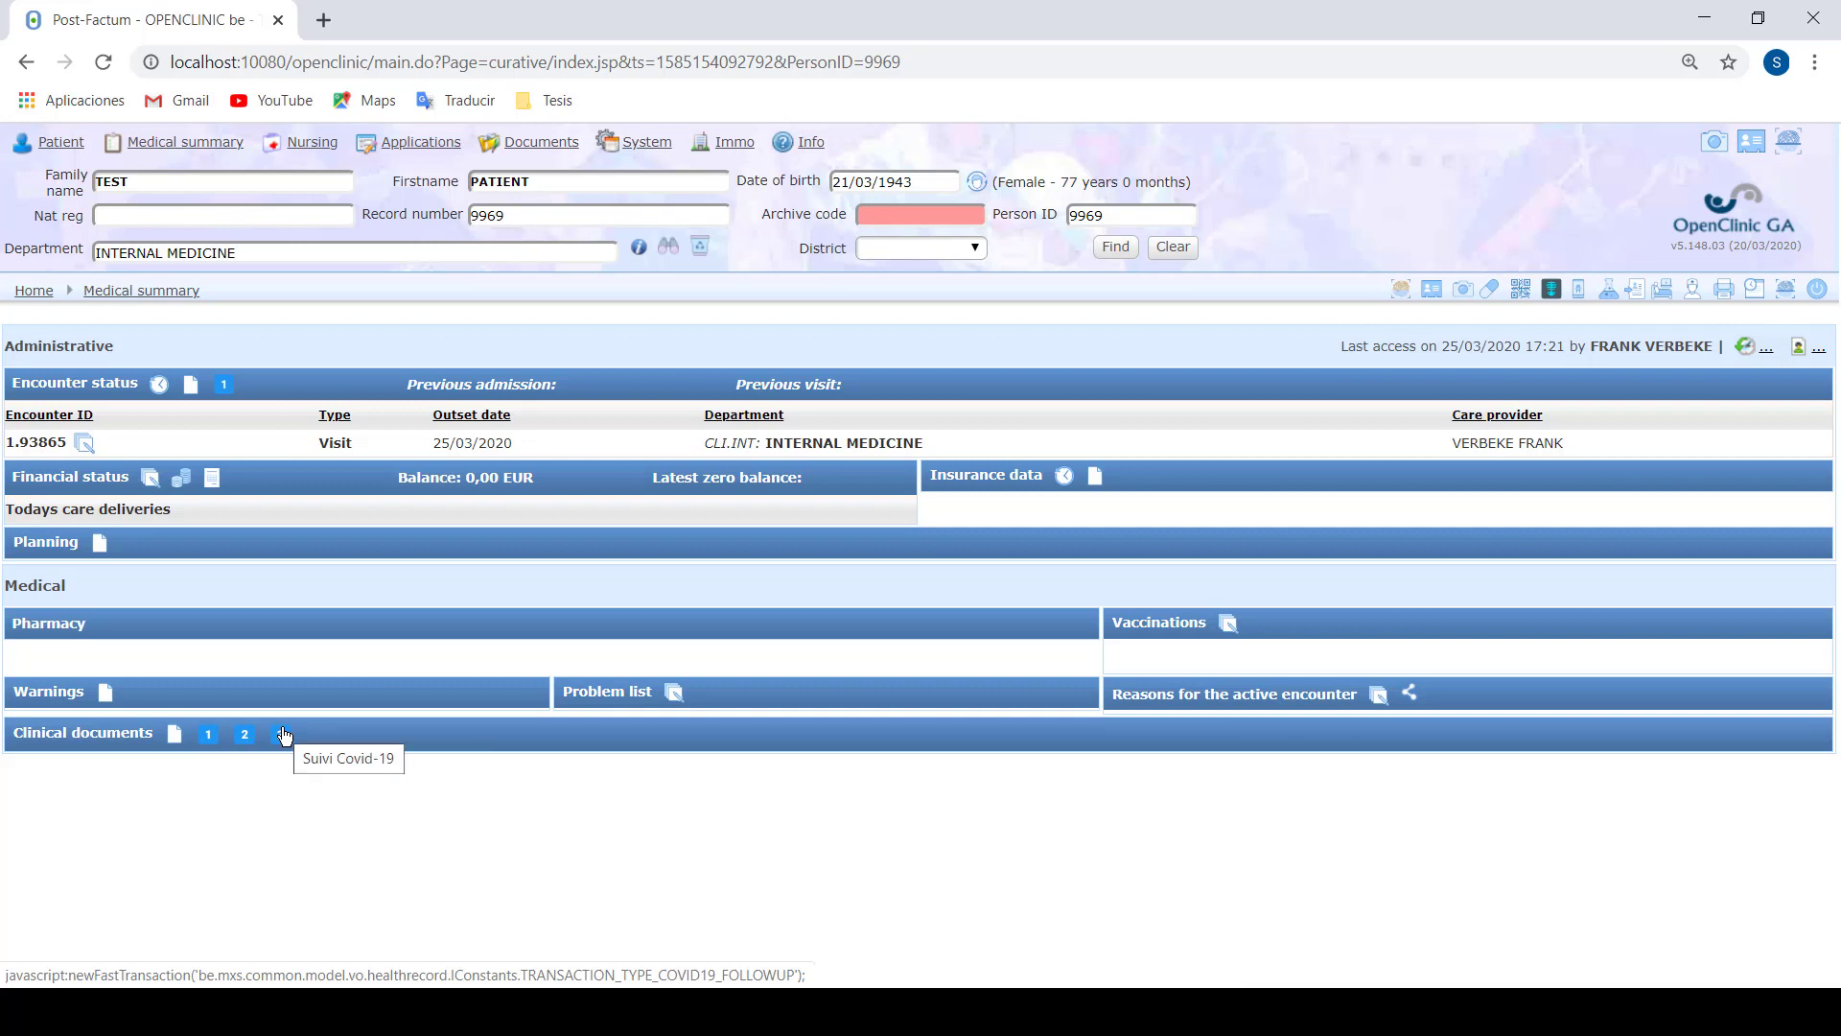
Start a new Triage Covid-19 form from the COVID-19 examinations under Other departments
{"action": "left_click", "coordinate": [176, 736]}
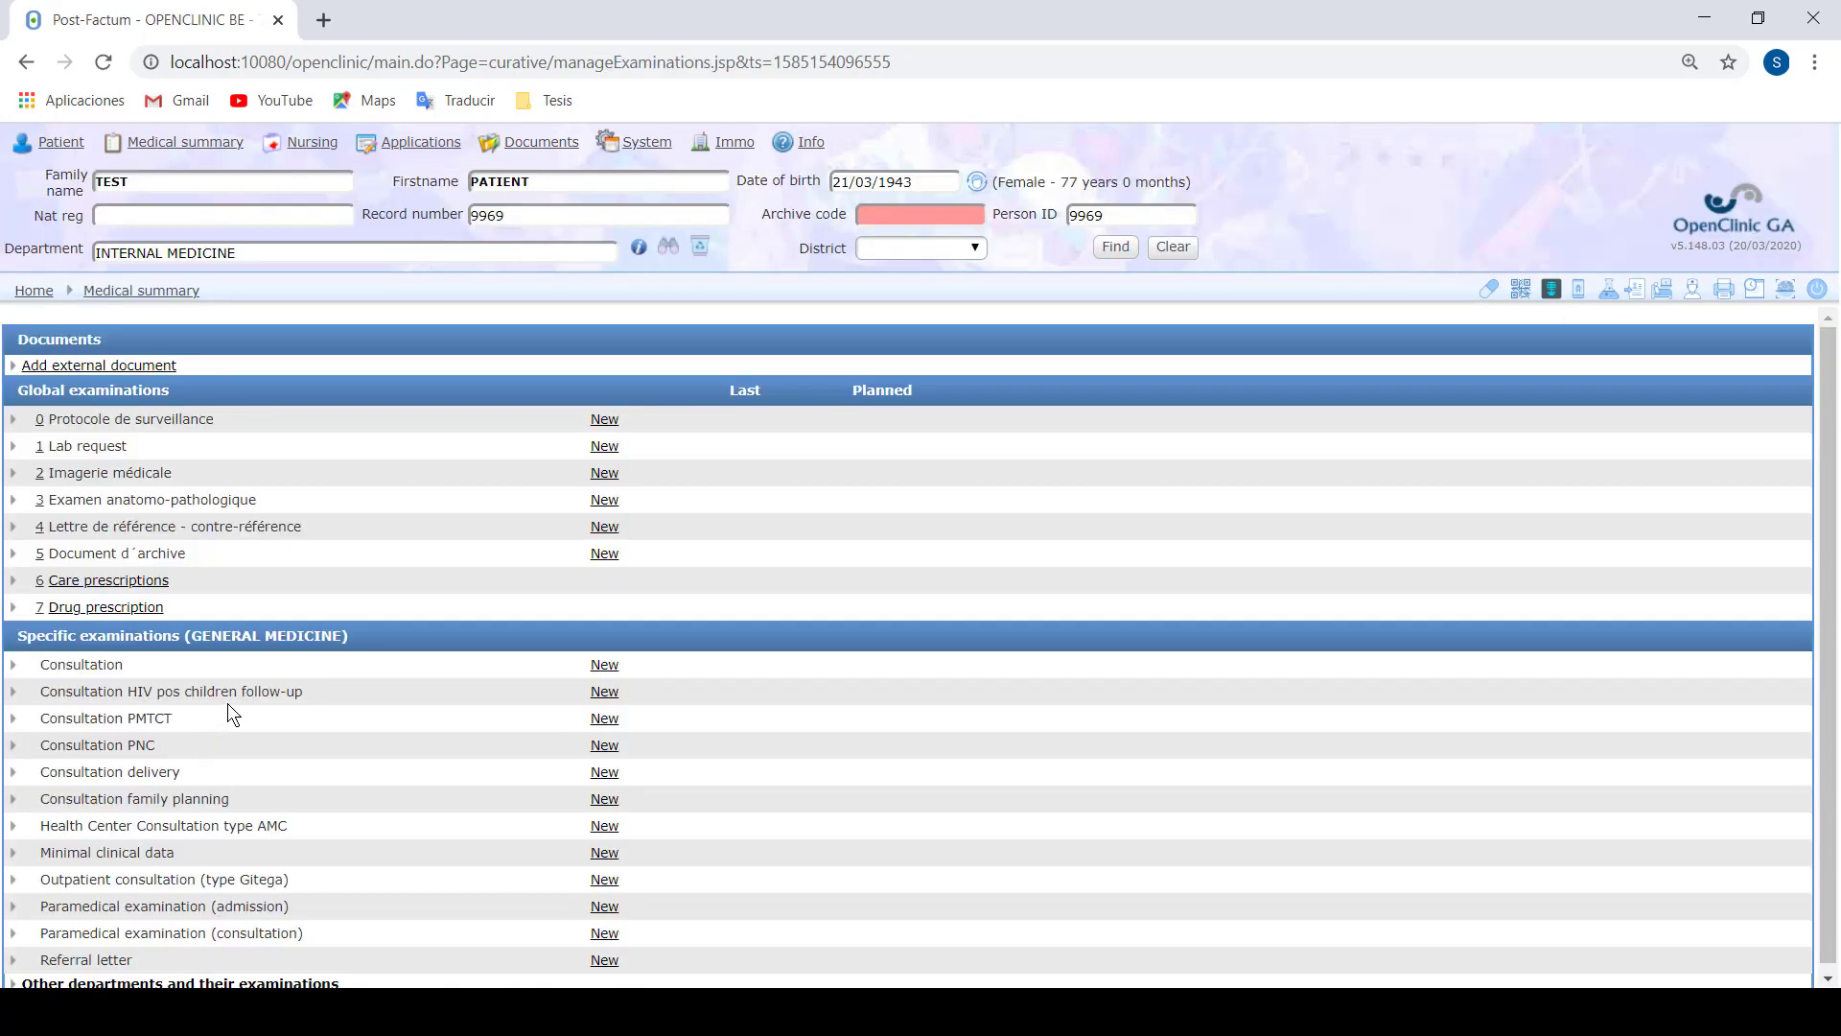
{"action": "left_click", "coordinate": [246, 977]}
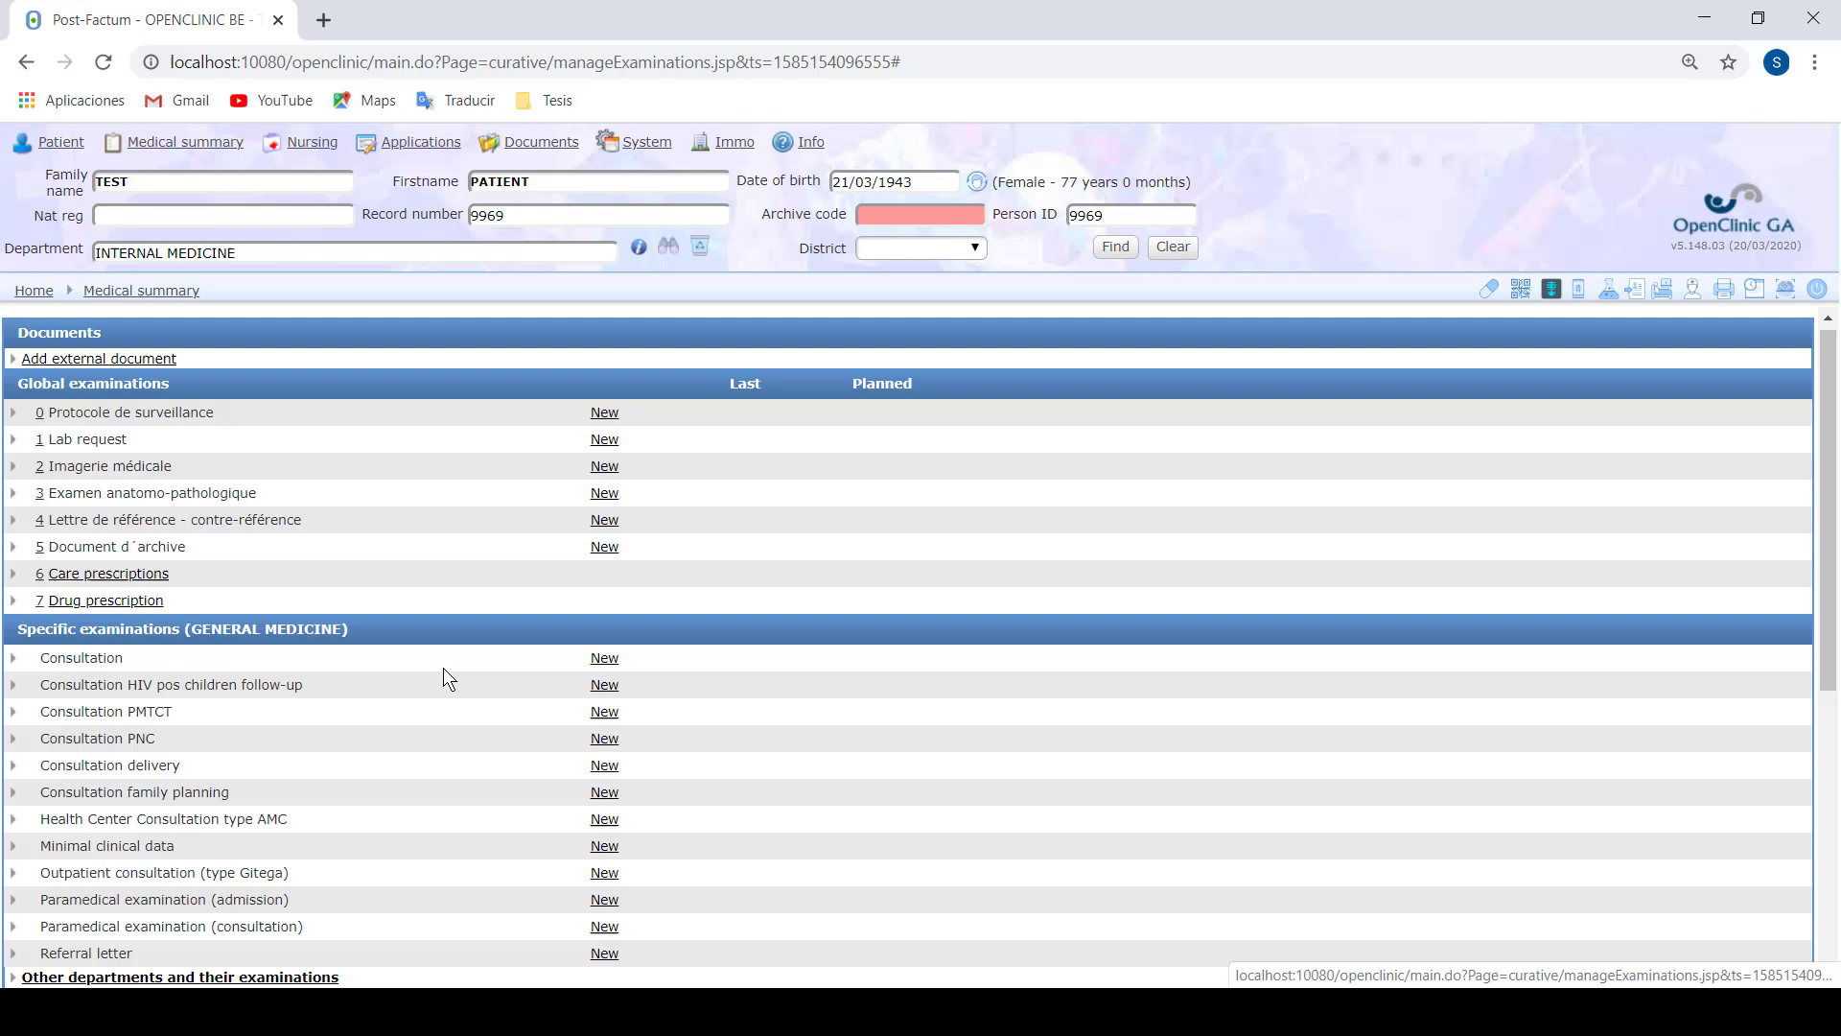
{"action": "scroll", "coordinate": [445, 670], "scroll_direction": "down", "scroll_amount": 5}
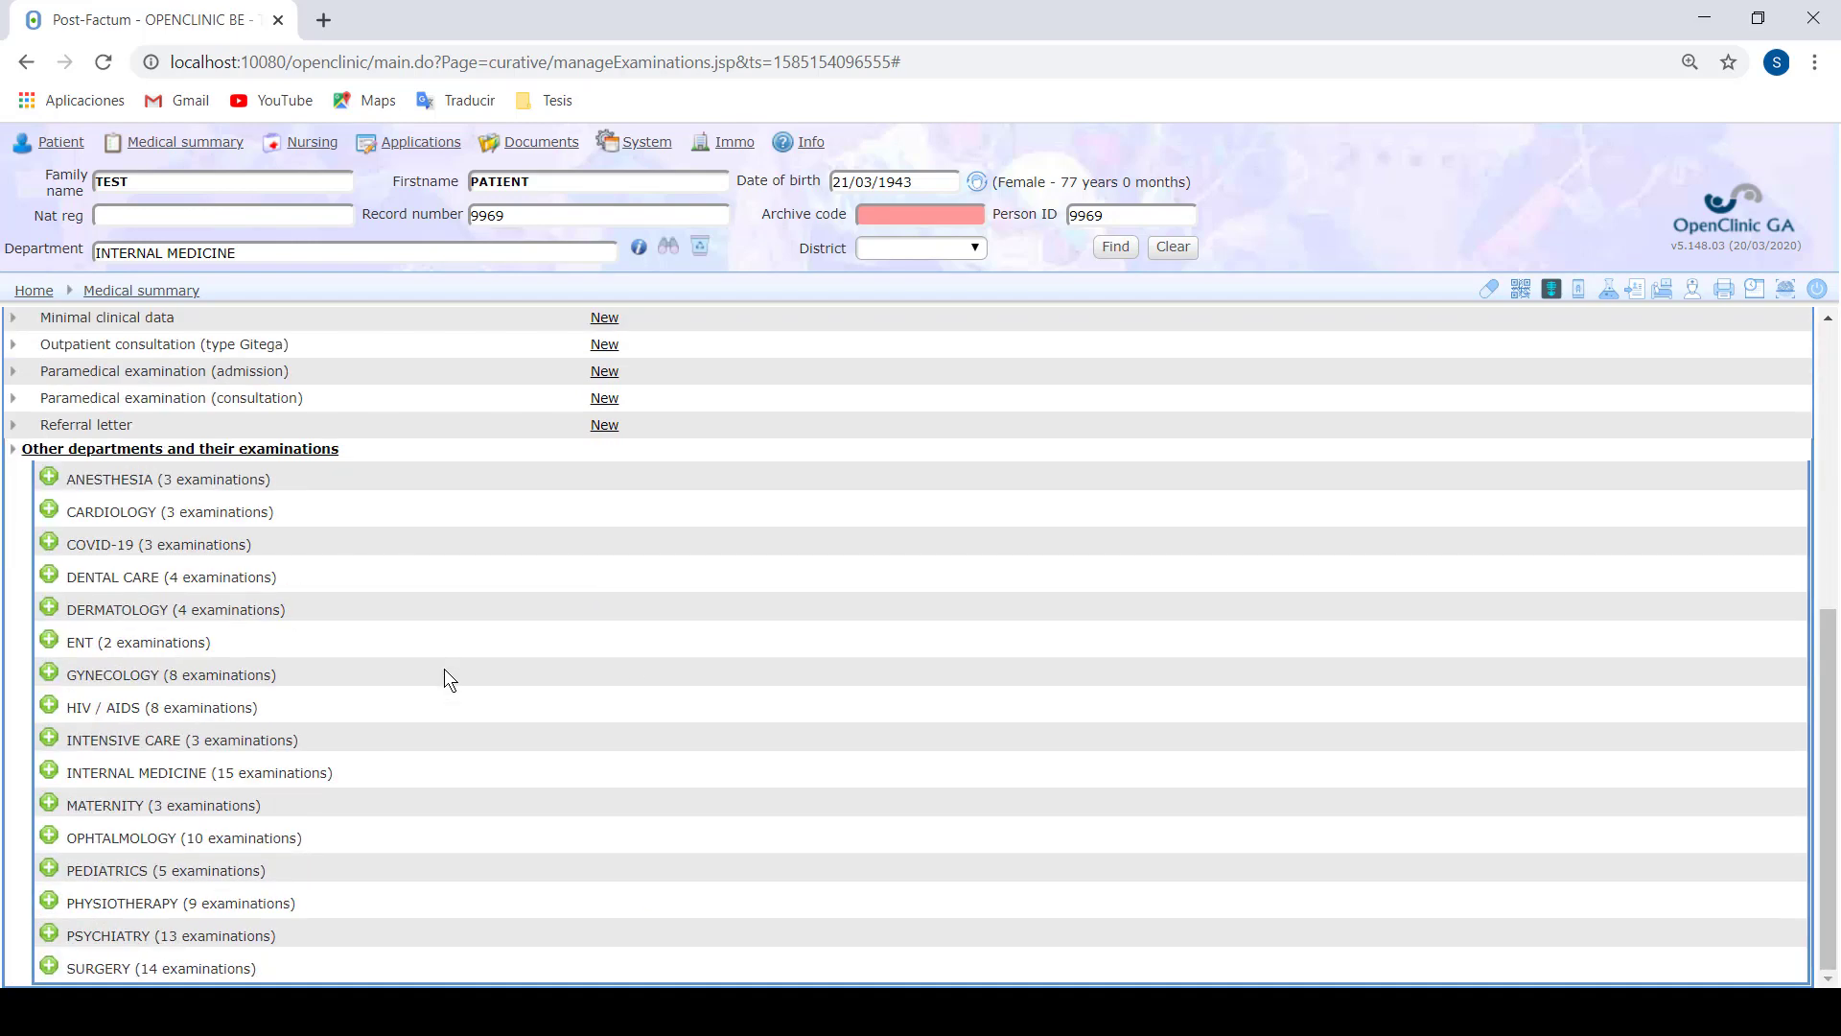
{"action": "left_click", "coordinate": [53, 545]}
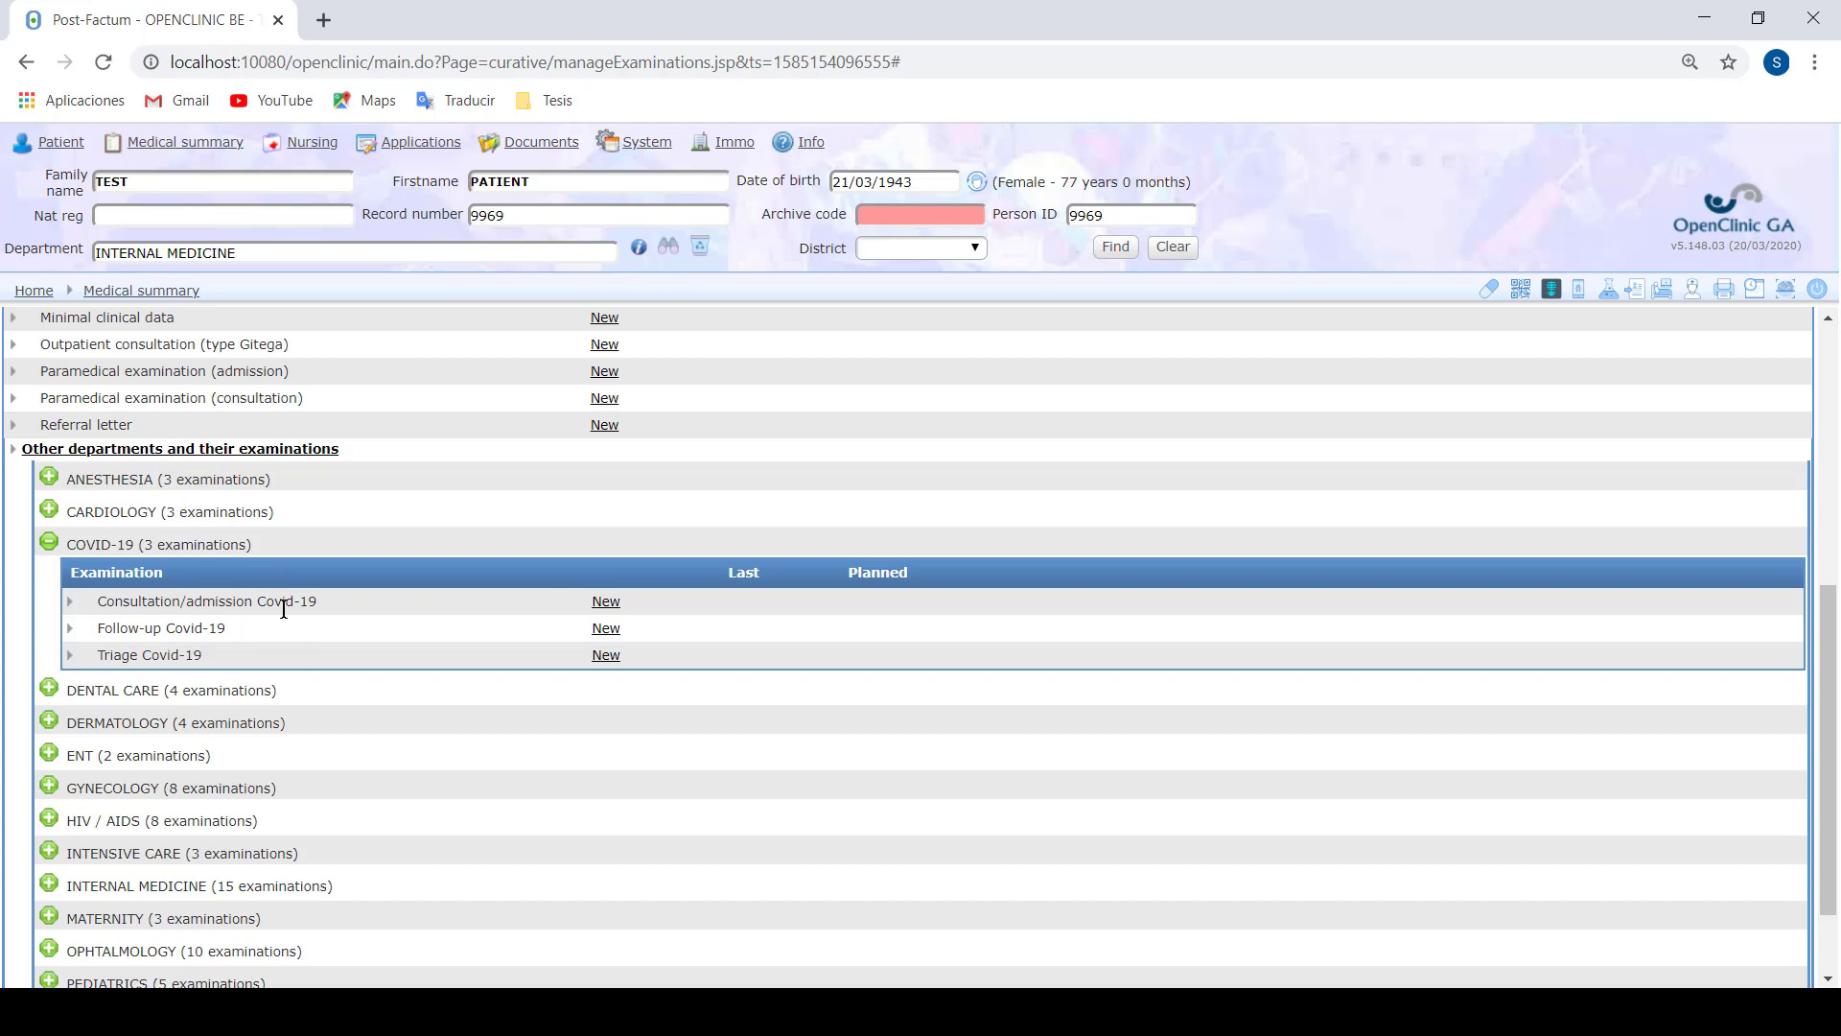
{"action": "left_click", "coordinate": [192, 145]}
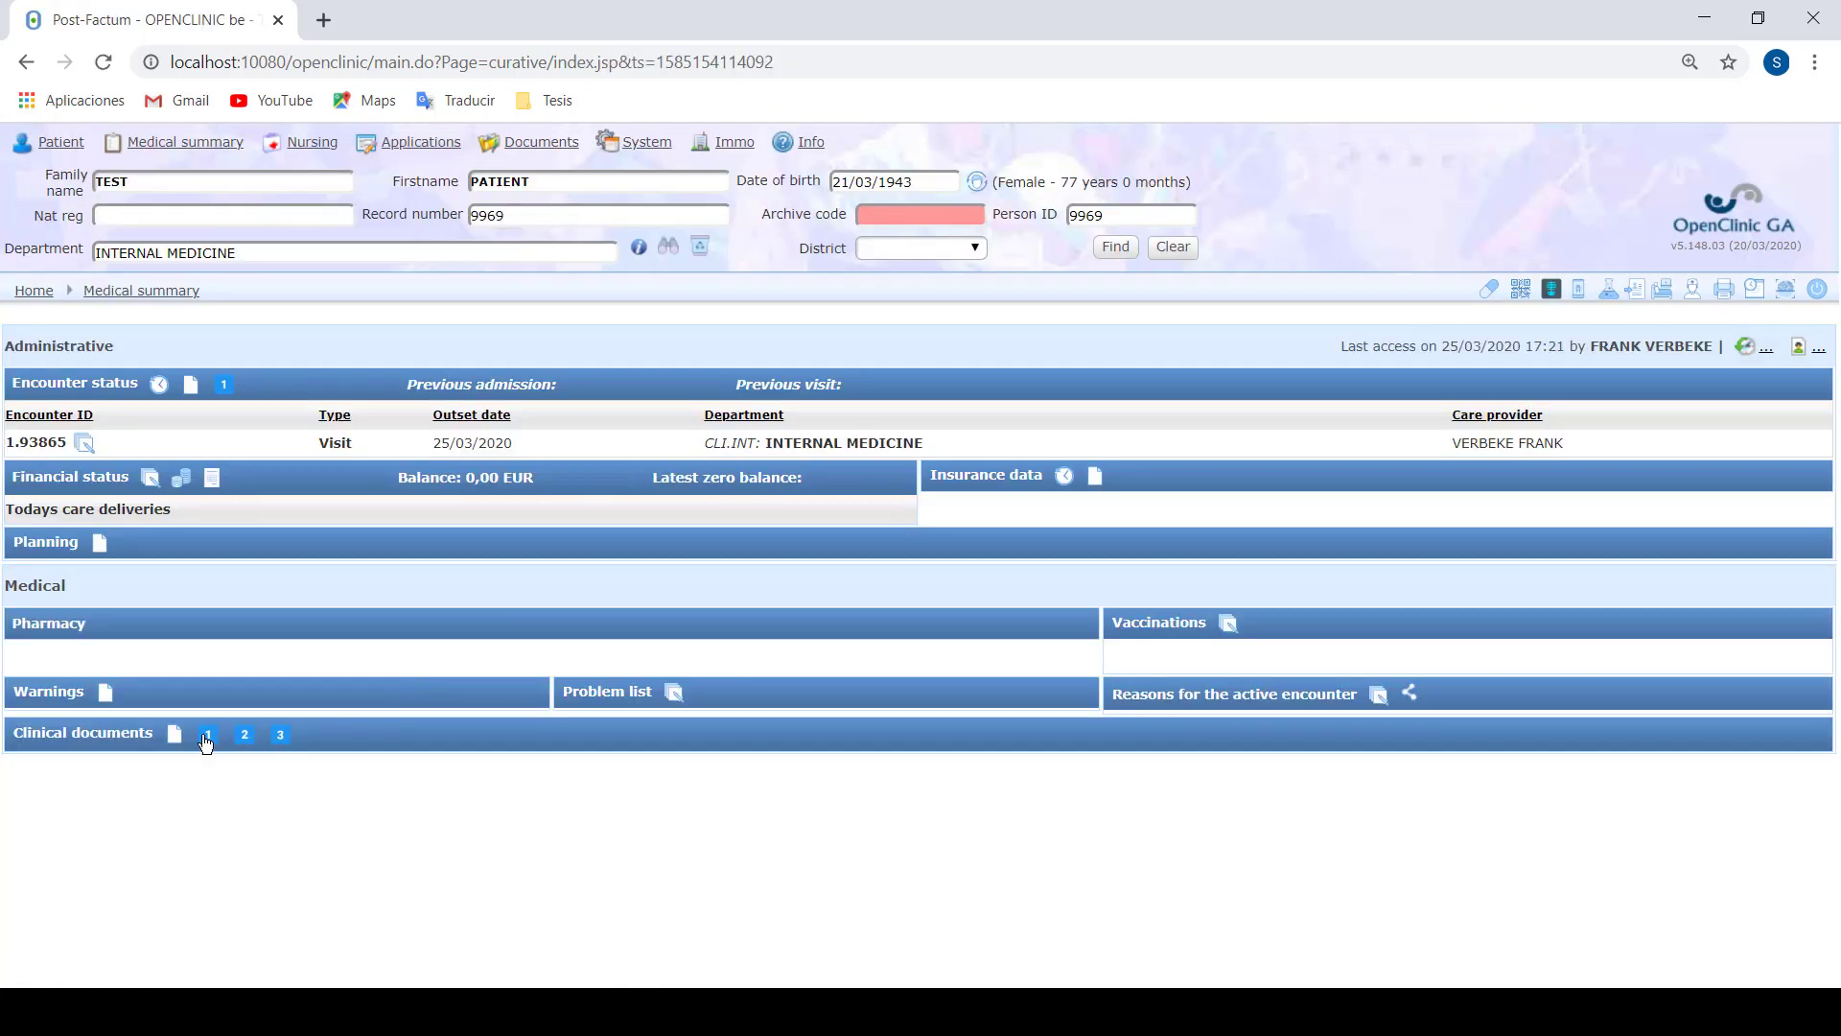
{"action": "left_click", "coordinate": [205, 735]}
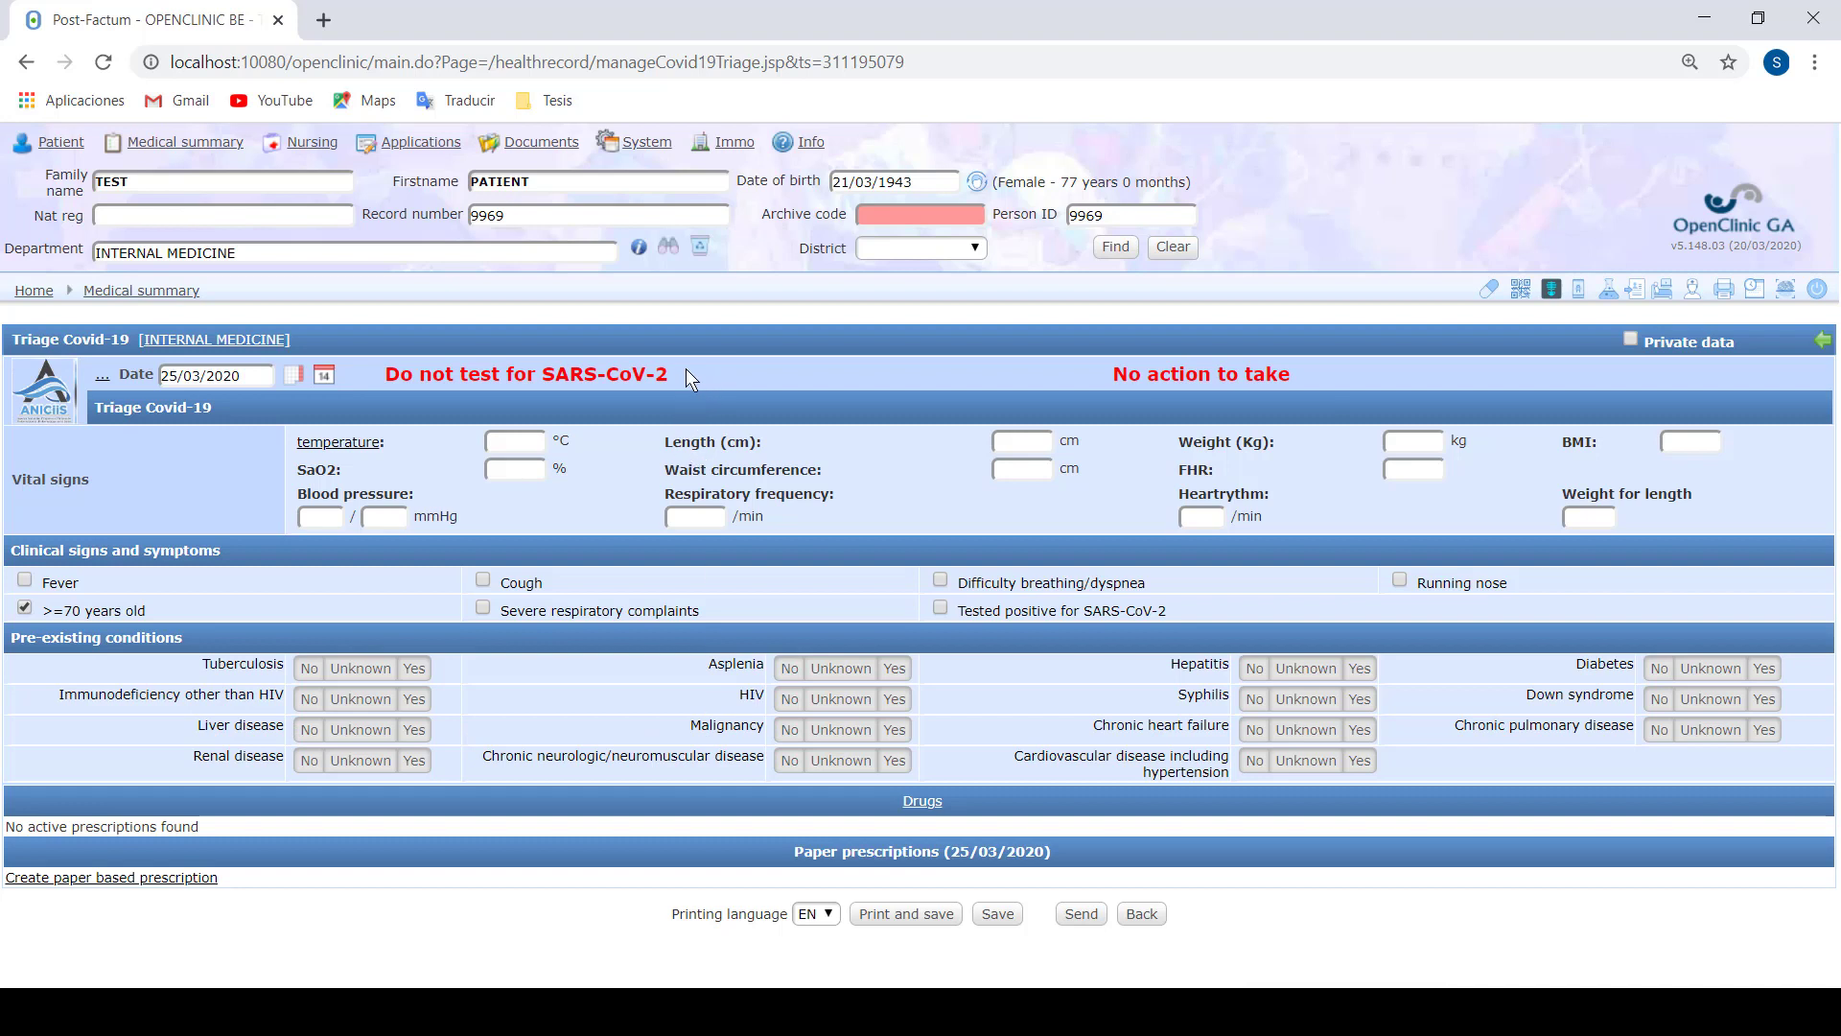
Point out the initial advice: 'Do not test for SARS-CoV-2' and 'No action to take'
{"action": "left_click_drag", "start_coordinate": [676, 376], "coordinate": [351, 375]}
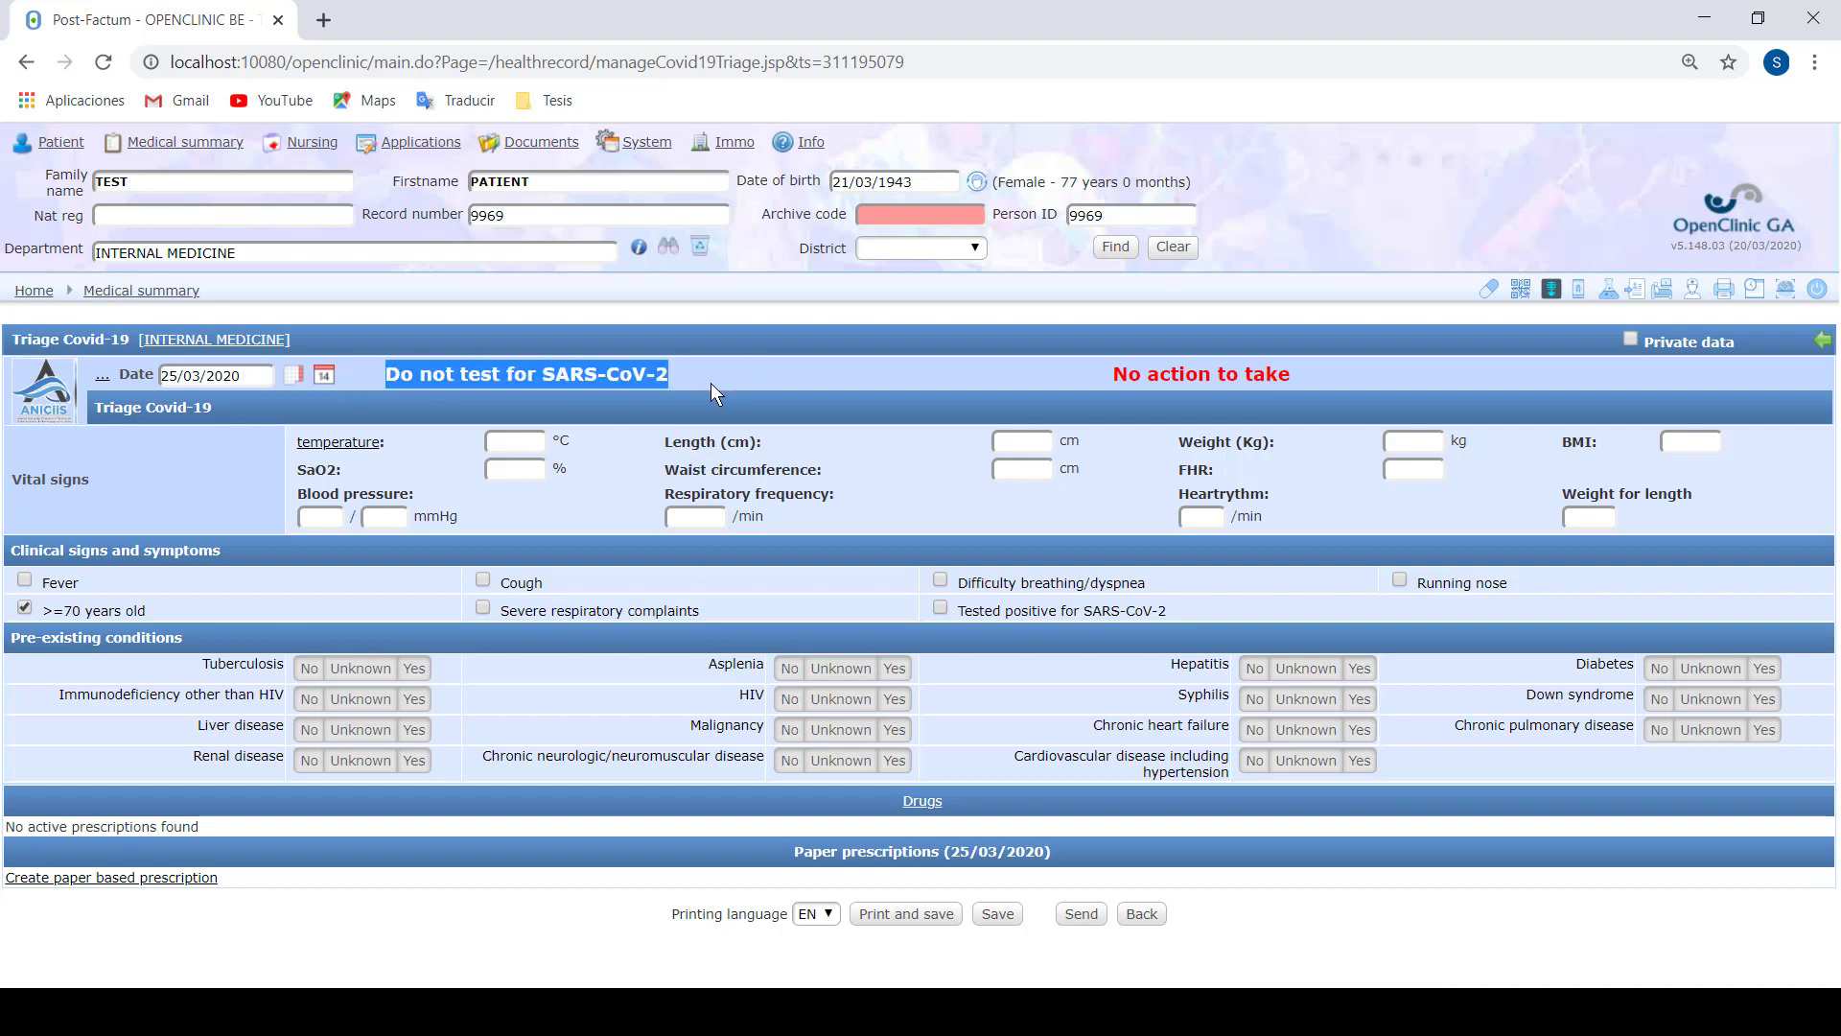
{"action": "left_click", "coordinate": [1107, 372]}
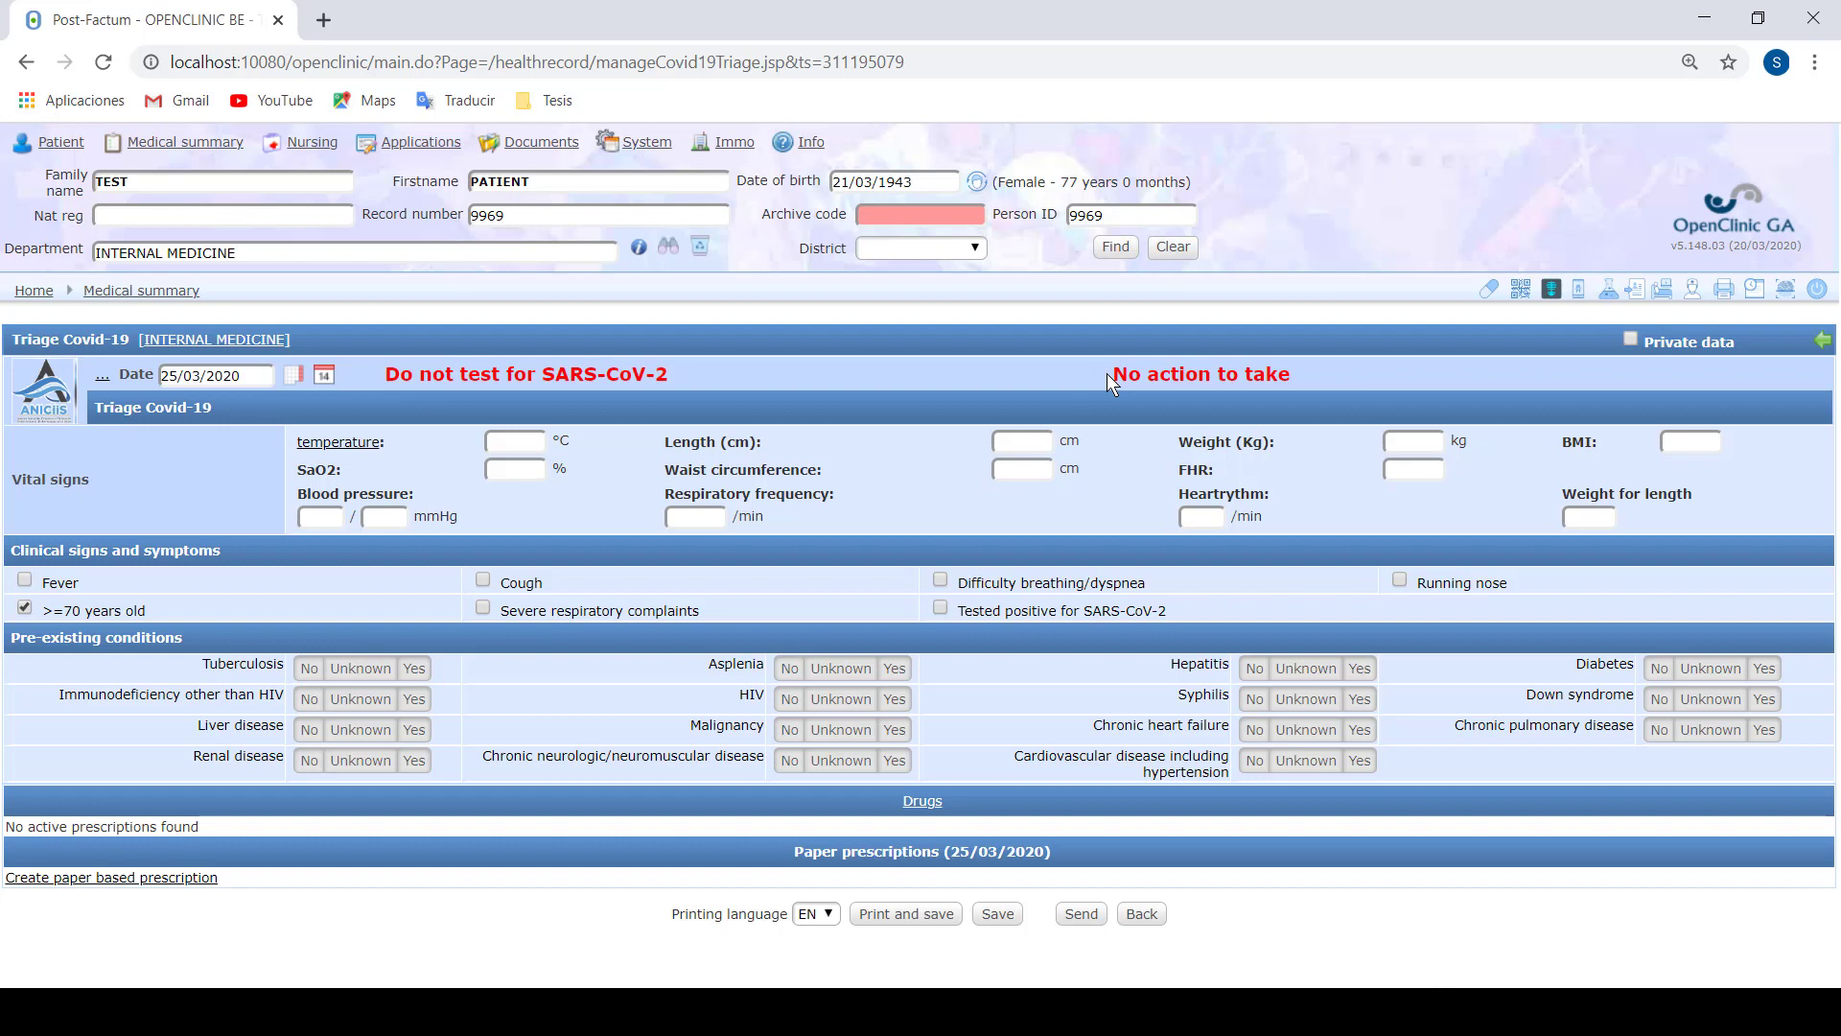
{"action": "left_click_drag", "start_coordinate": [1108, 372], "coordinate": [1310, 370]}
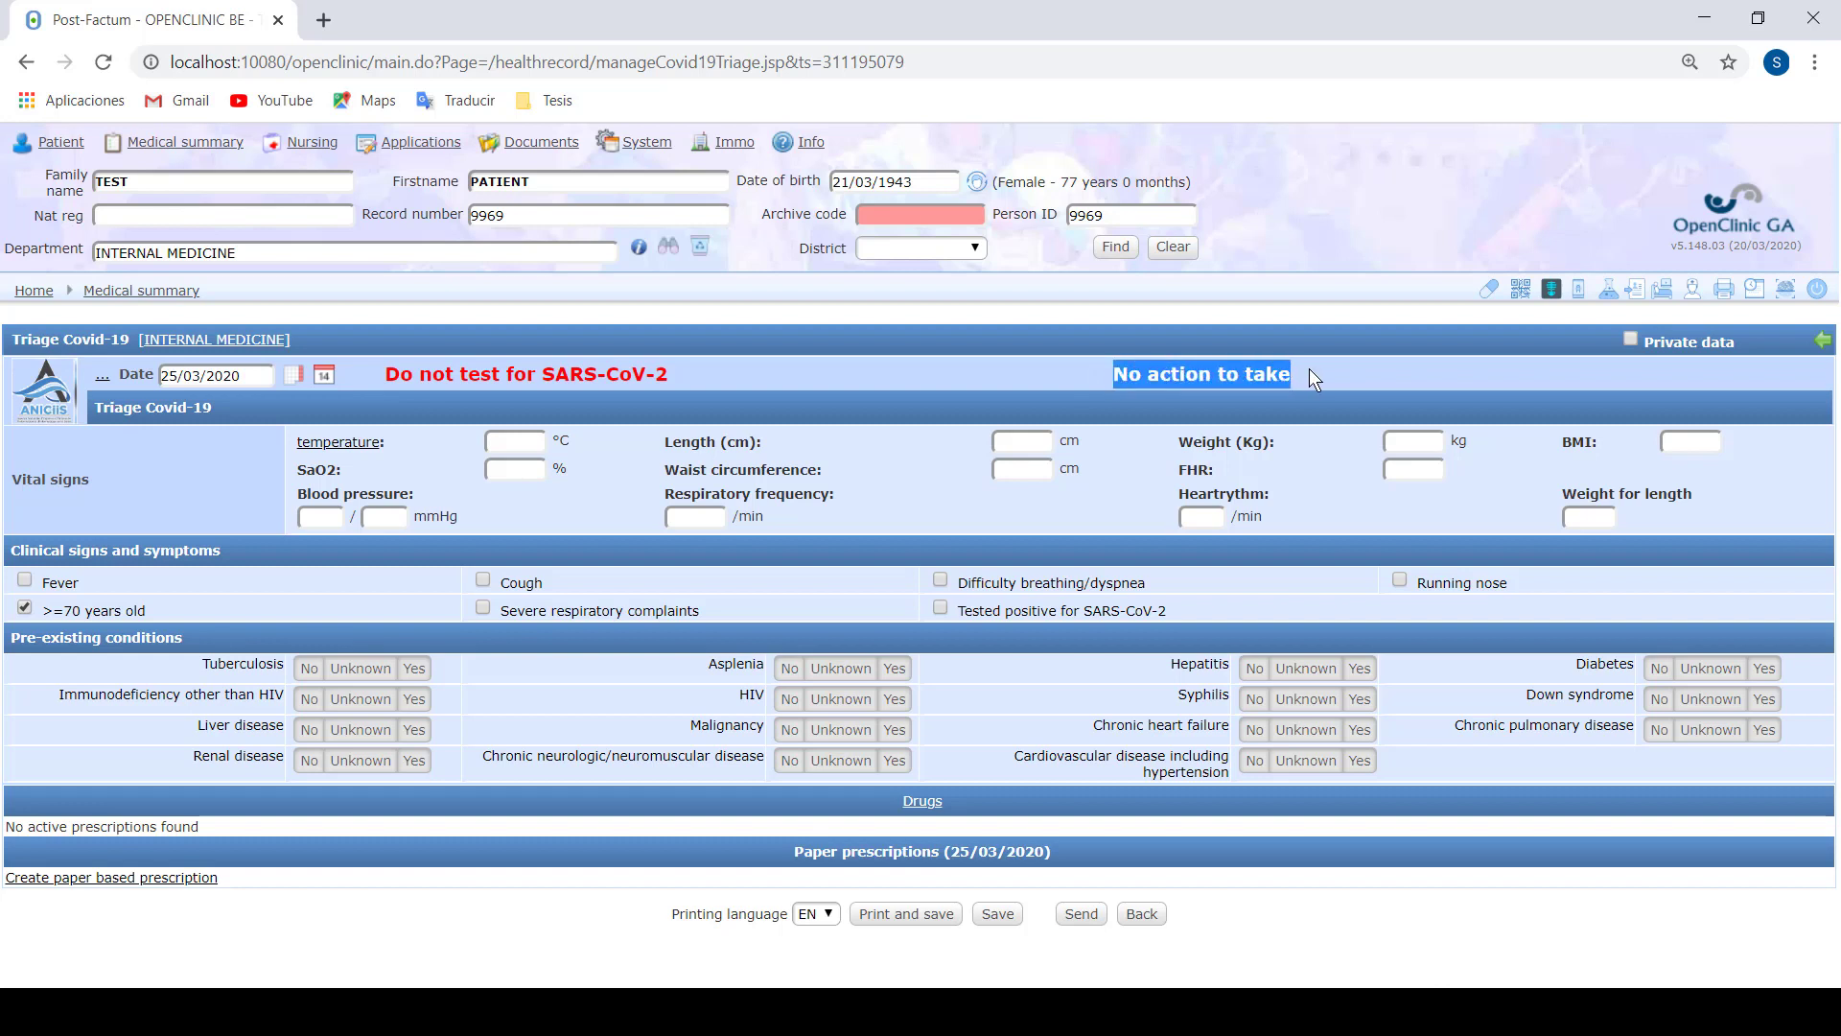
{"action": "left_click", "coordinate": [719, 370]}
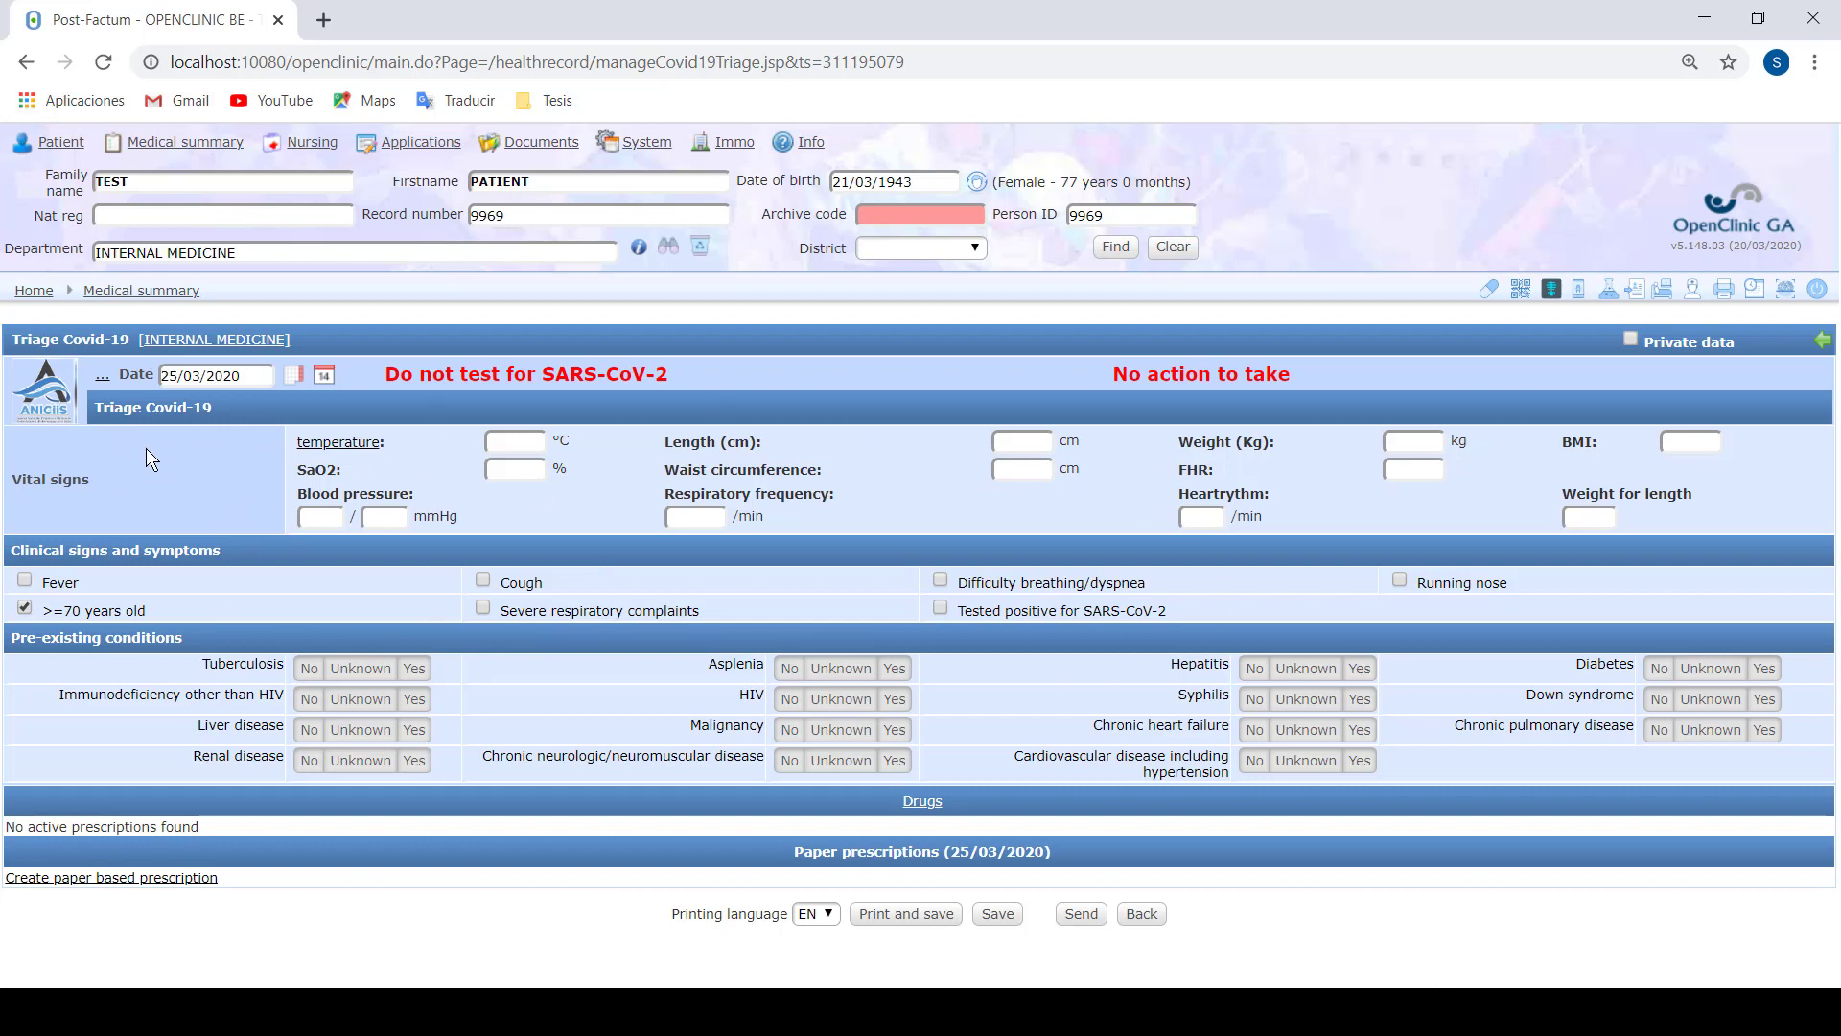
Review the symptom sections and the patient's sex and age, then tick '>=70 years old'
{"action": "left_click_drag", "start_coordinate": [199, 550], "coordinate": [25, 550]}
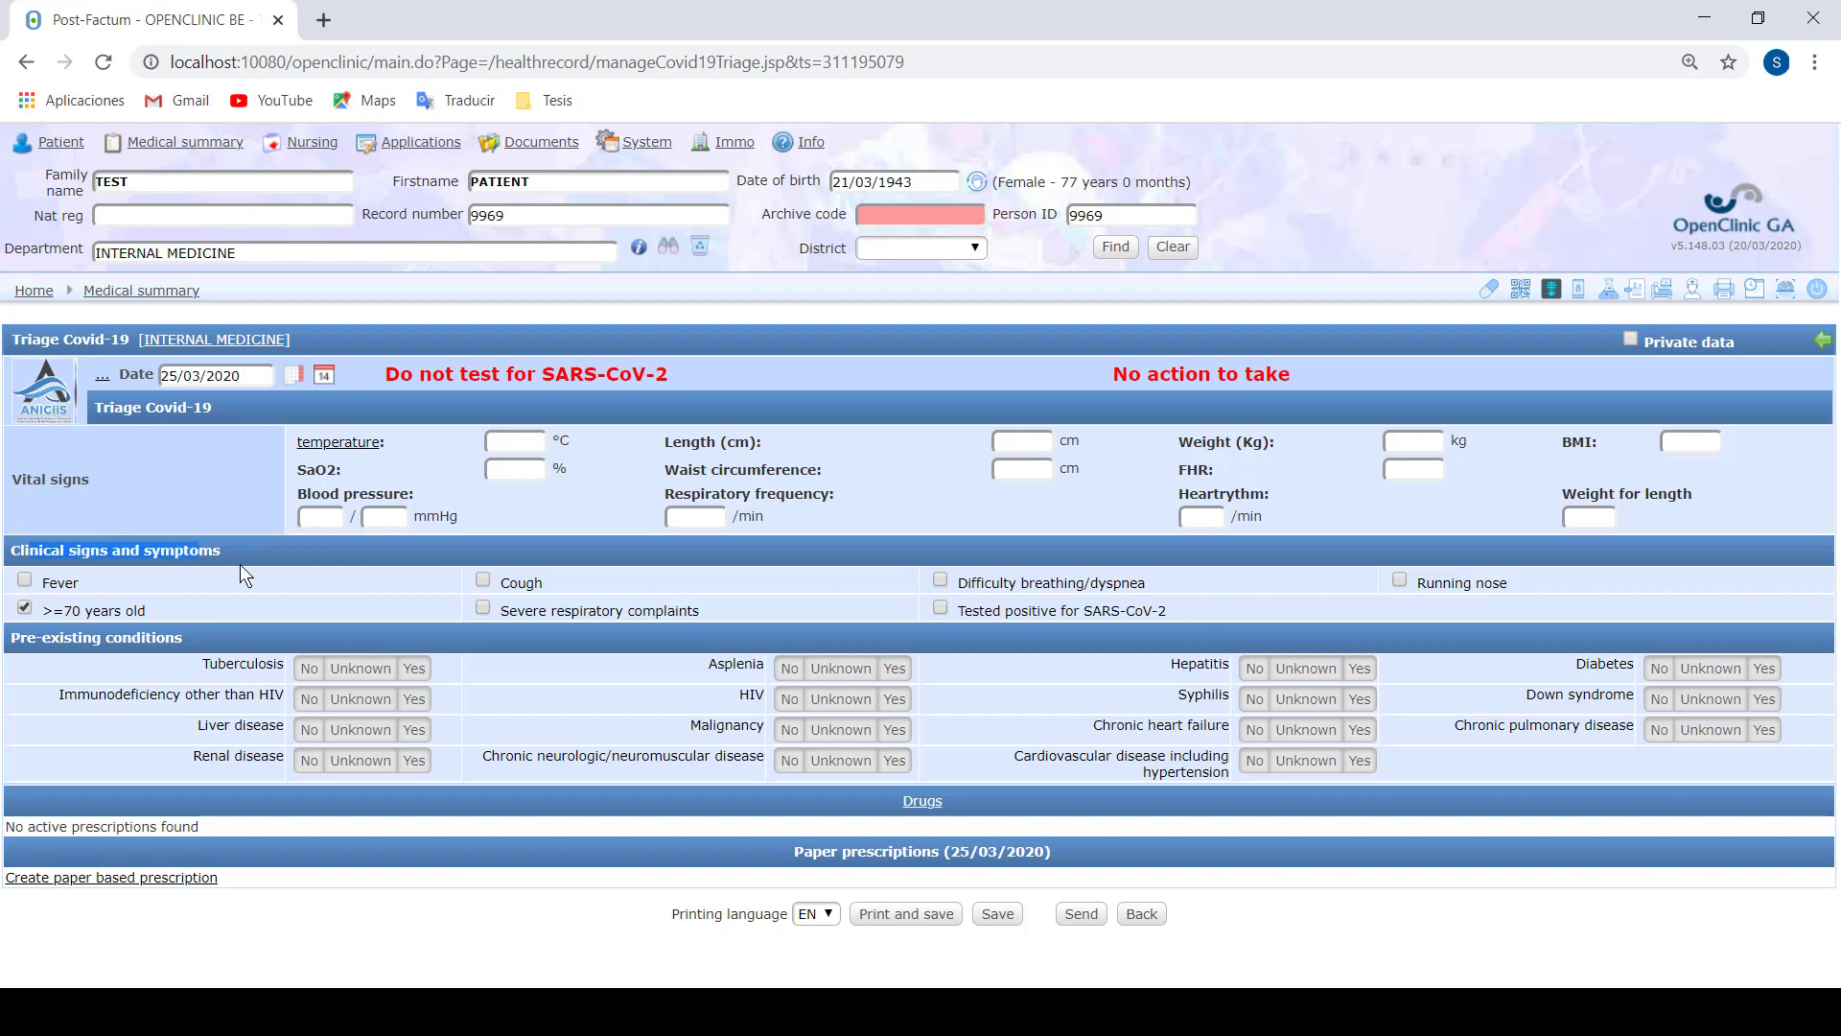
{"action": "left_click_drag", "start_coordinate": [185, 639], "coordinate": [16, 660]}
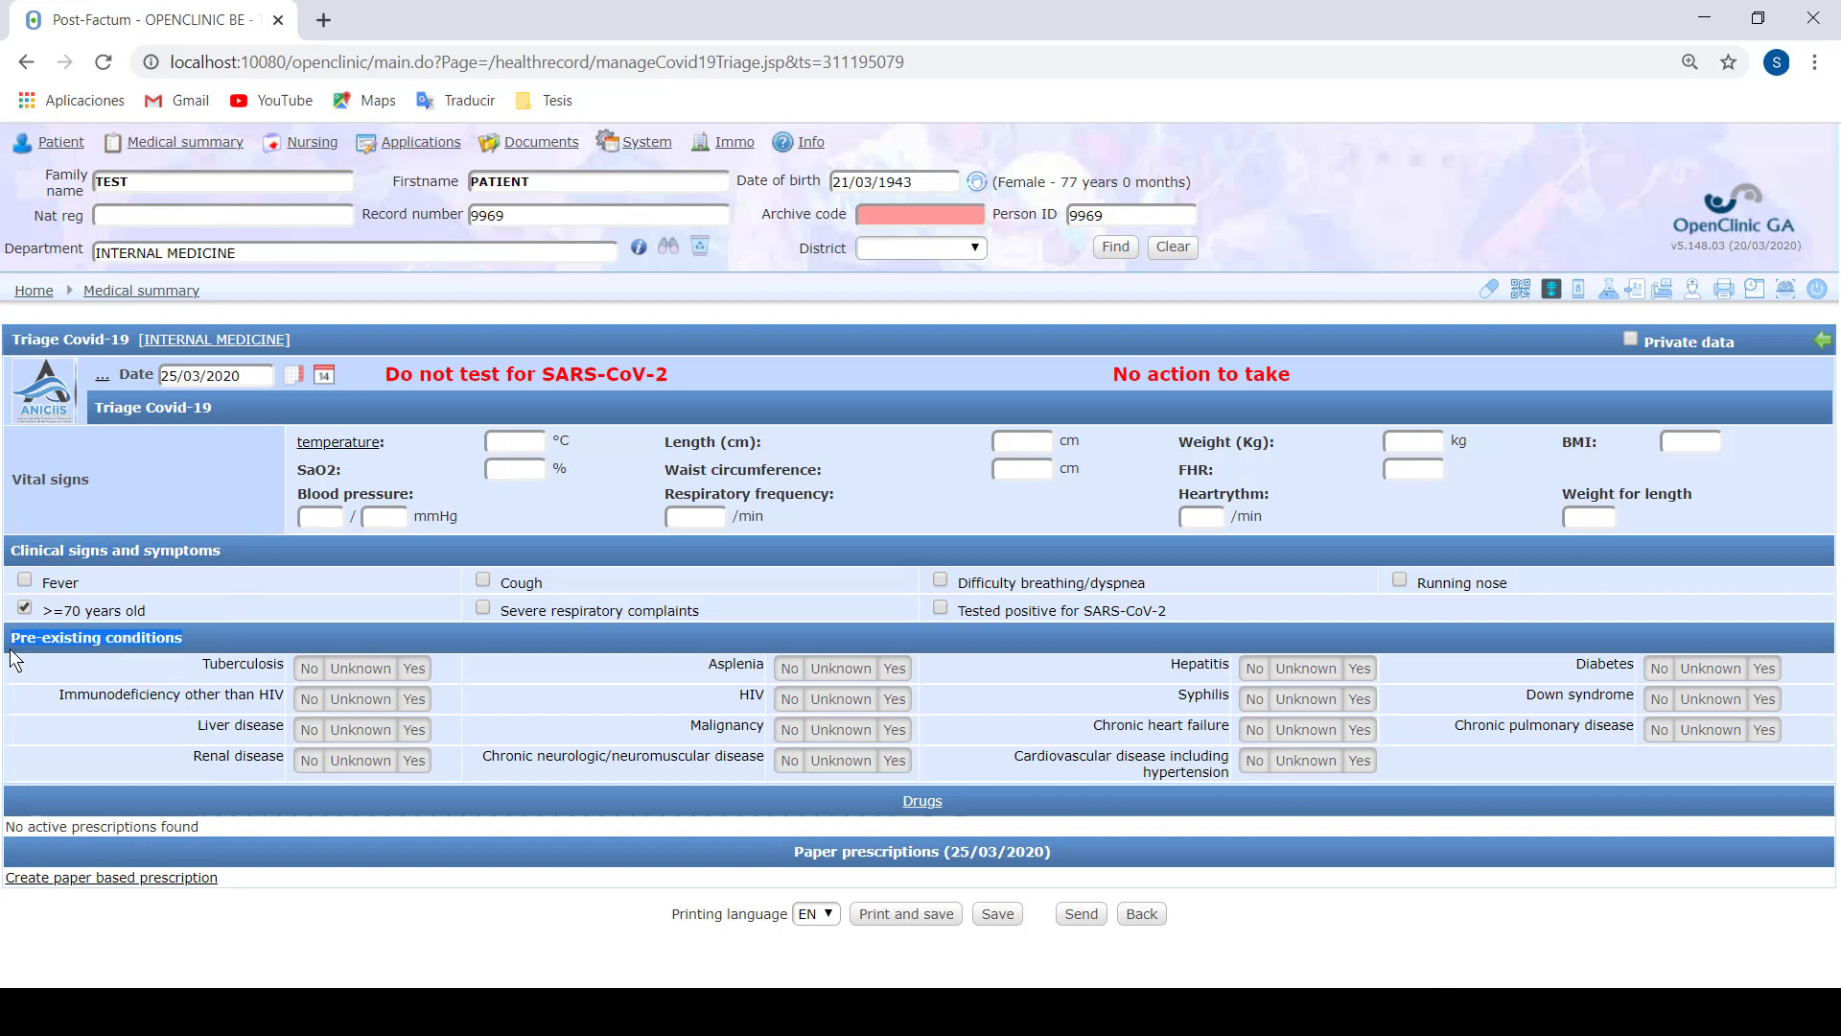
{"action": "left_click", "coordinate": [203, 639]}
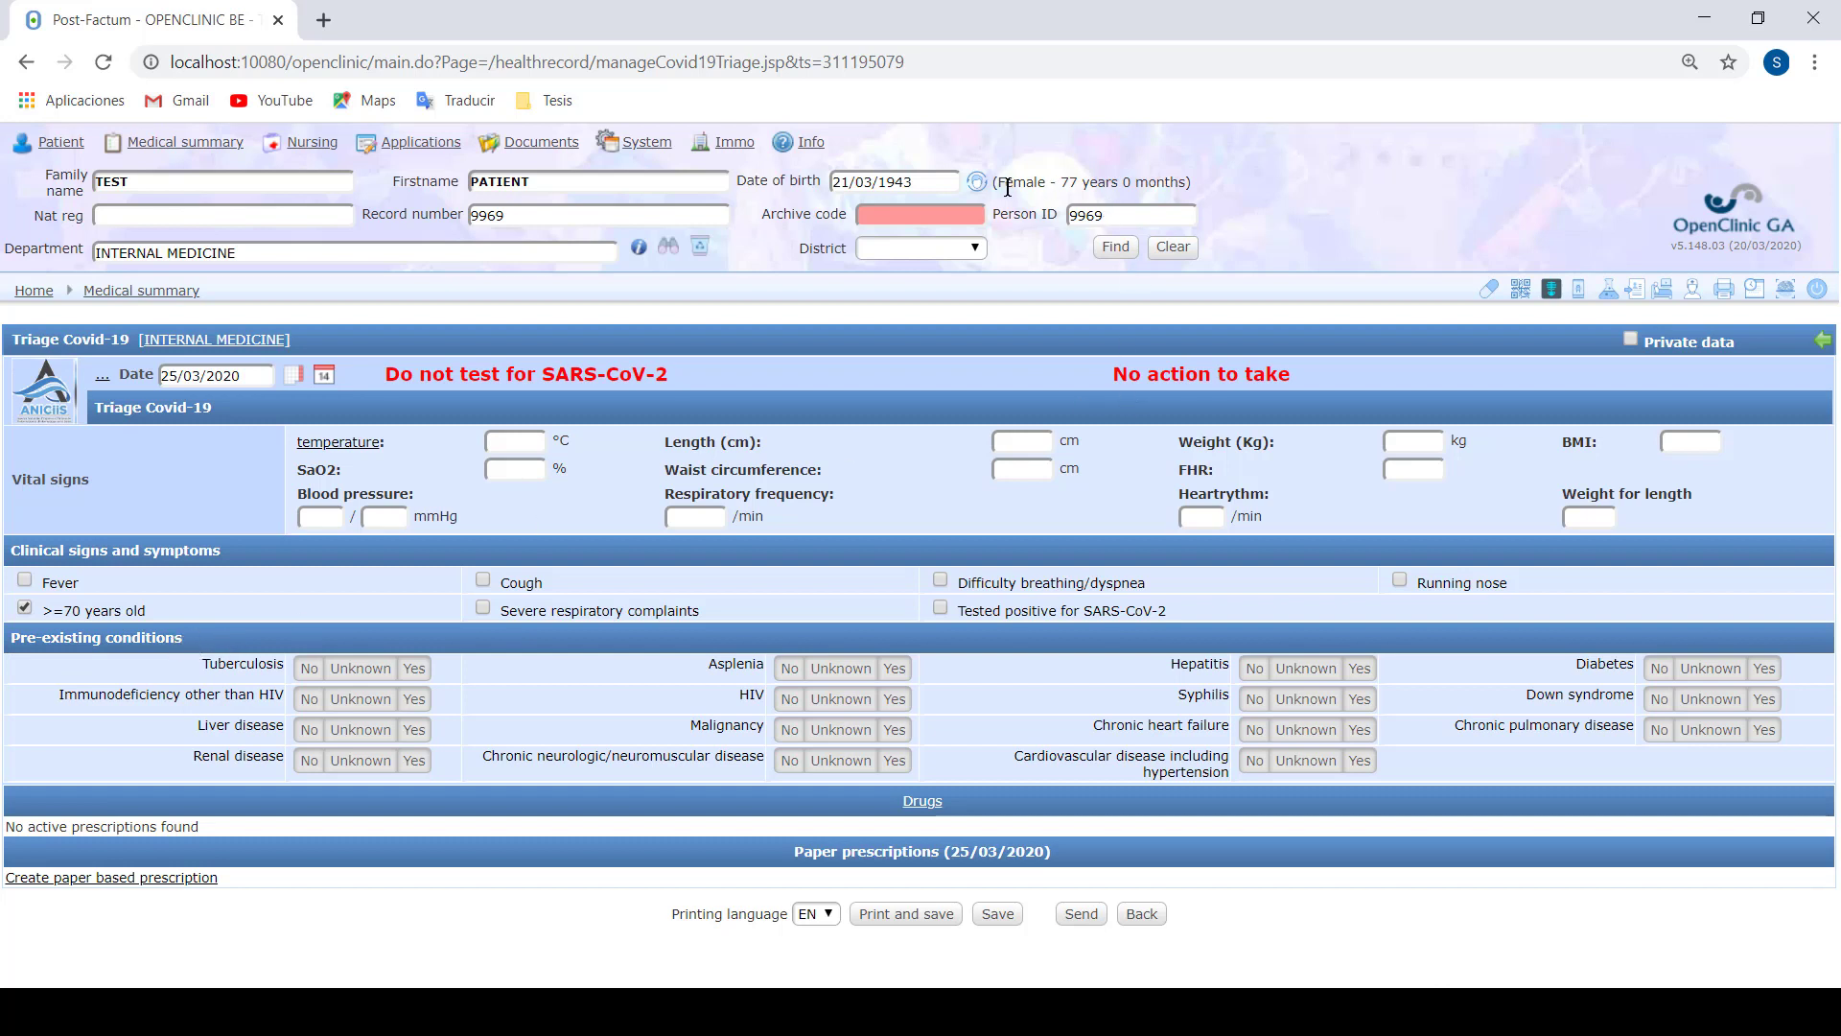
{"action": "left_click_drag", "start_coordinate": [1001, 182], "coordinate": [1090, 179]}
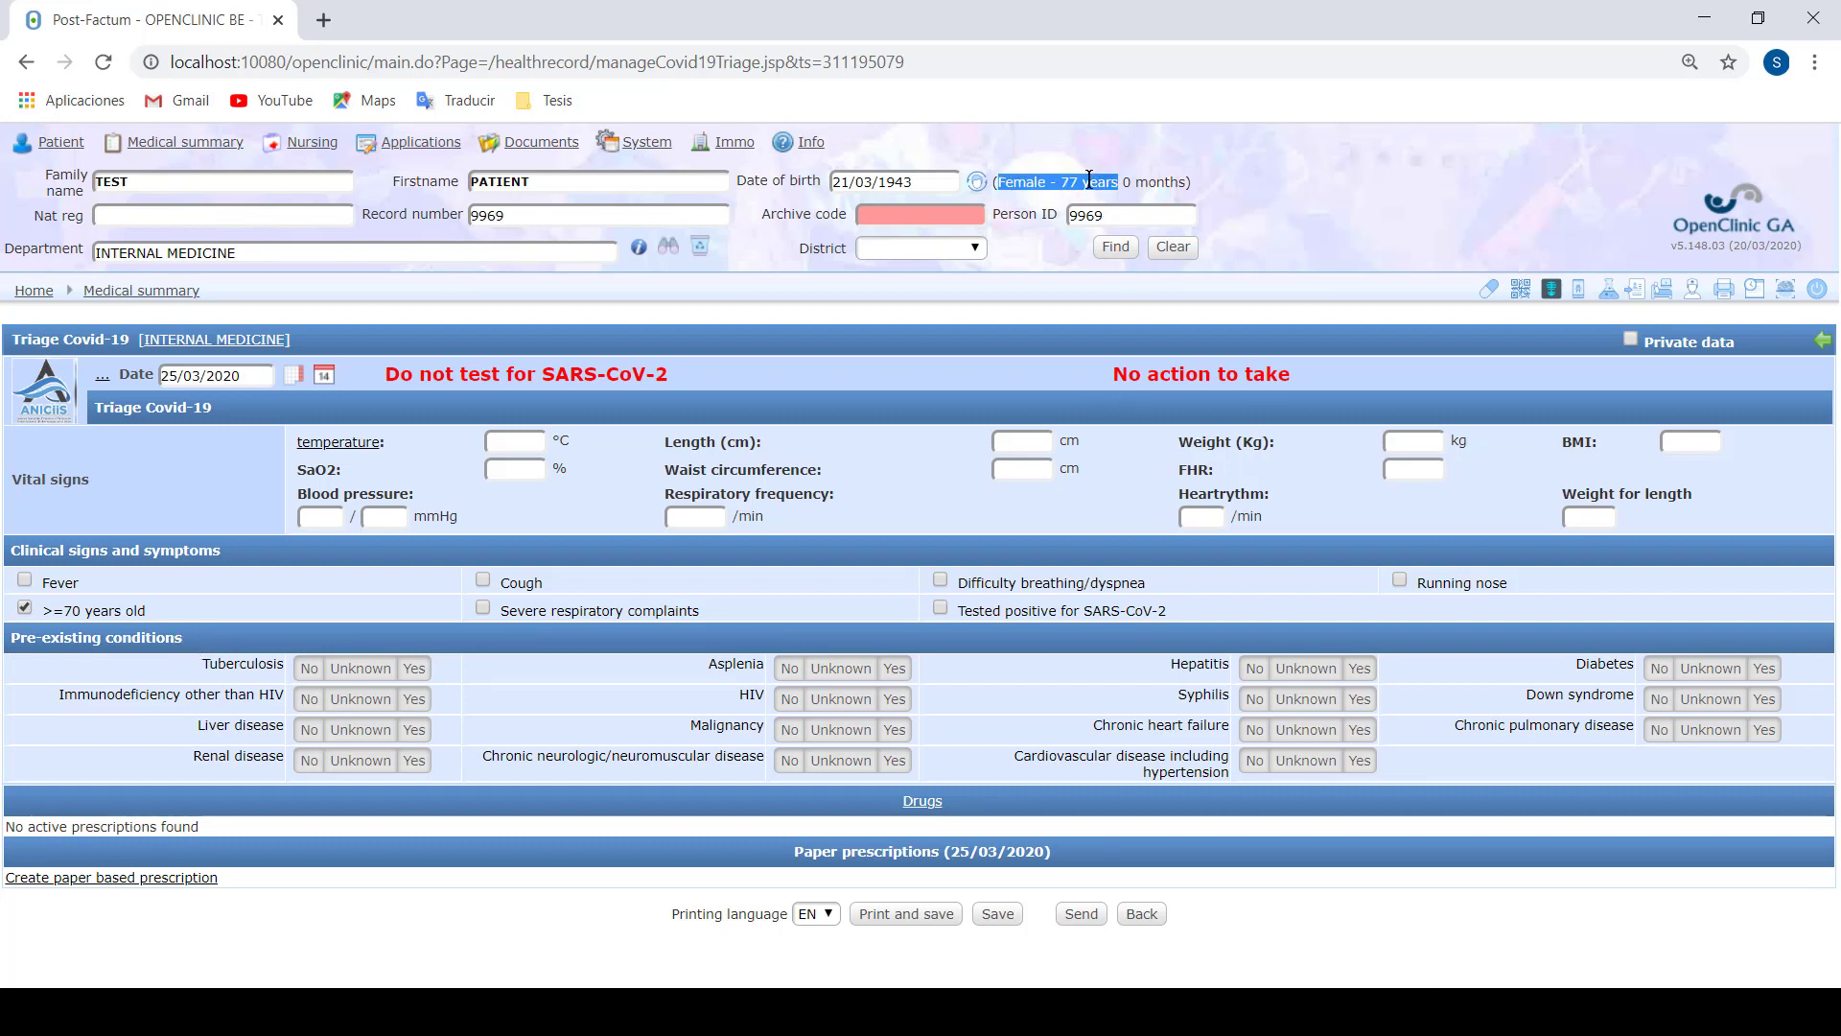
{"action": "left_click", "coordinate": [24, 607]}
Enter a body temperature of 39 °C so Fever is ticked automatically
{"action": "left_click", "coordinate": [24, 582]}
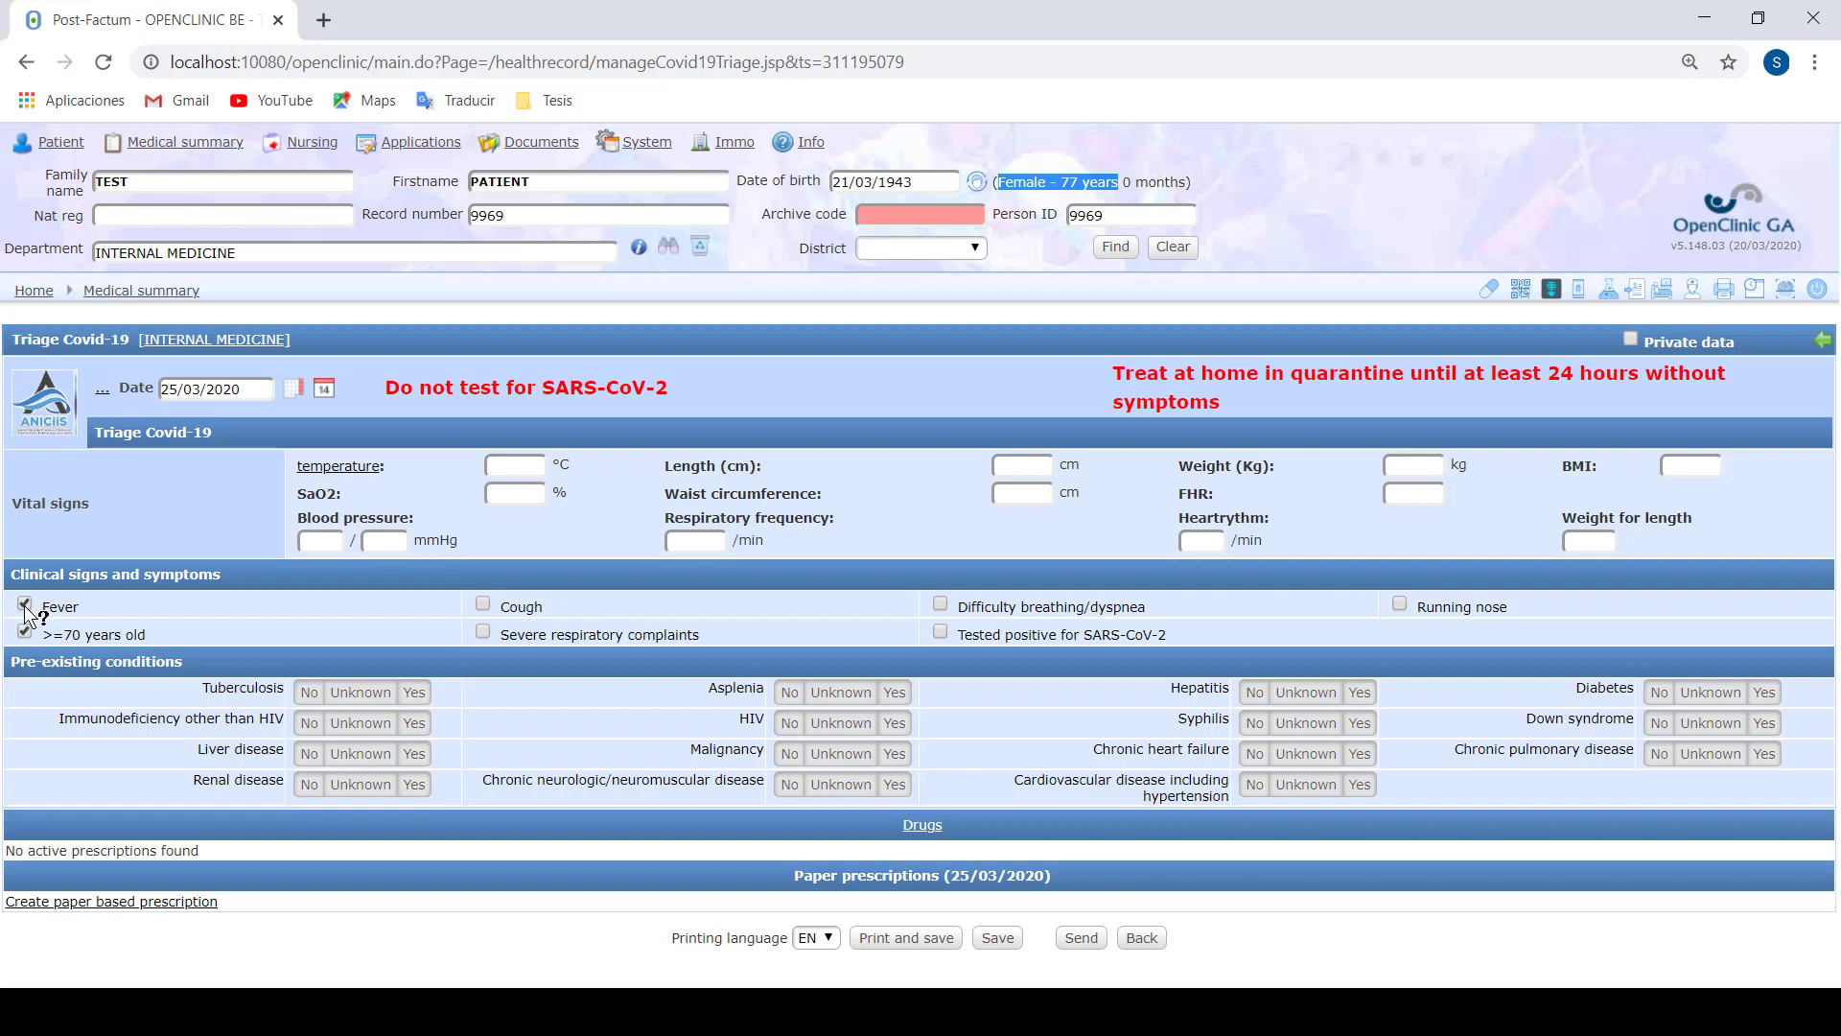
{"action": "left_click", "coordinate": [26, 604]}
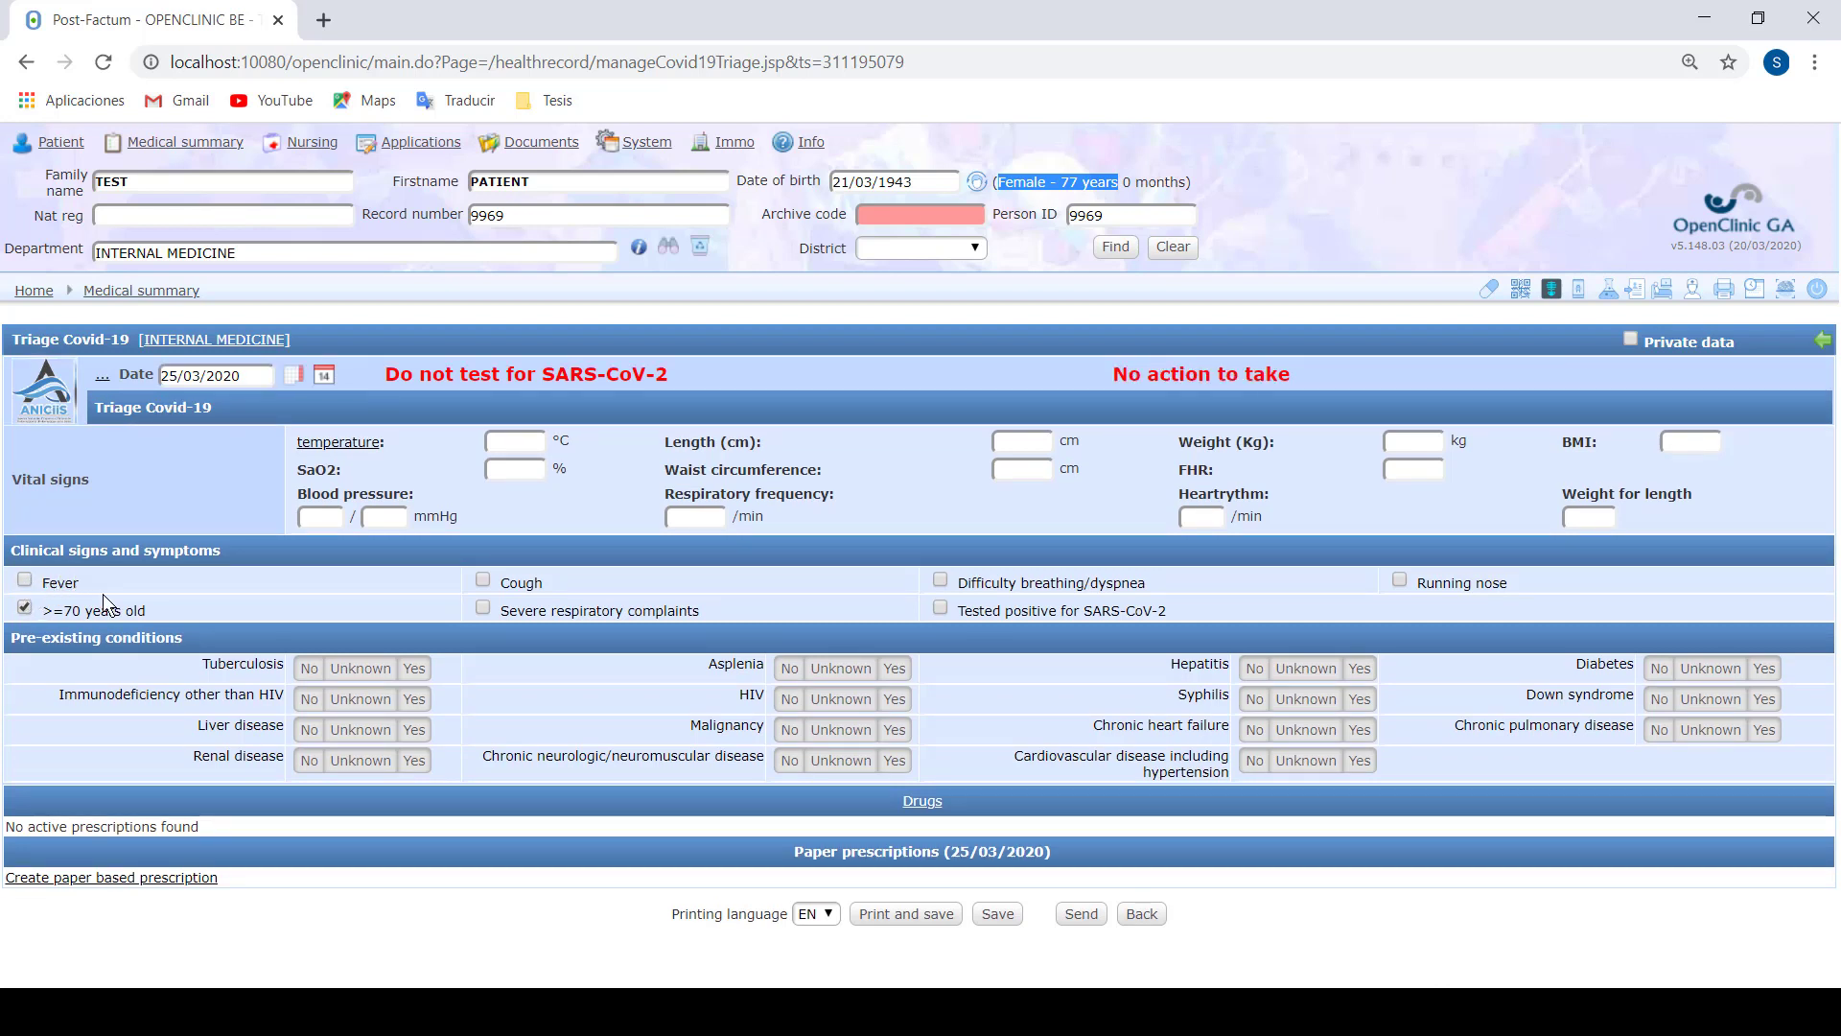
{"action": "left_click", "coordinate": [513, 445]}
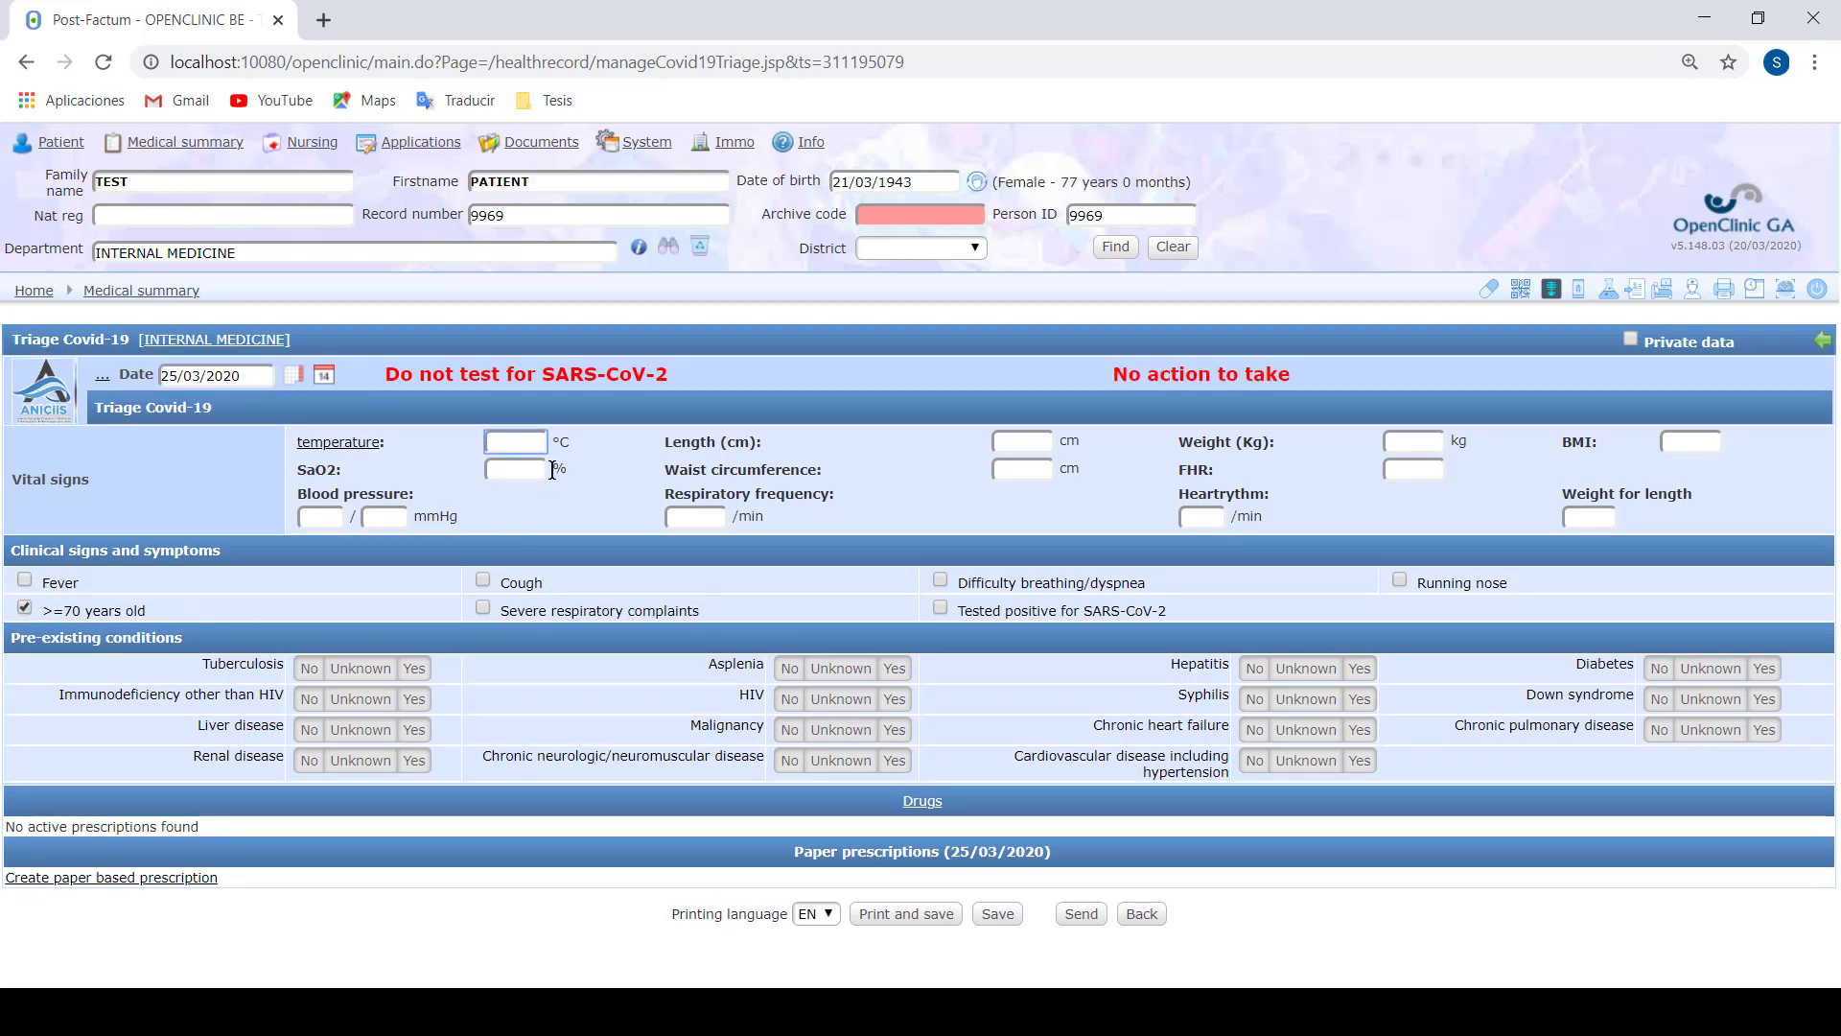
{"action": "type", "text": "39"}
{"action": "left_click", "coordinate": [165, 602]}
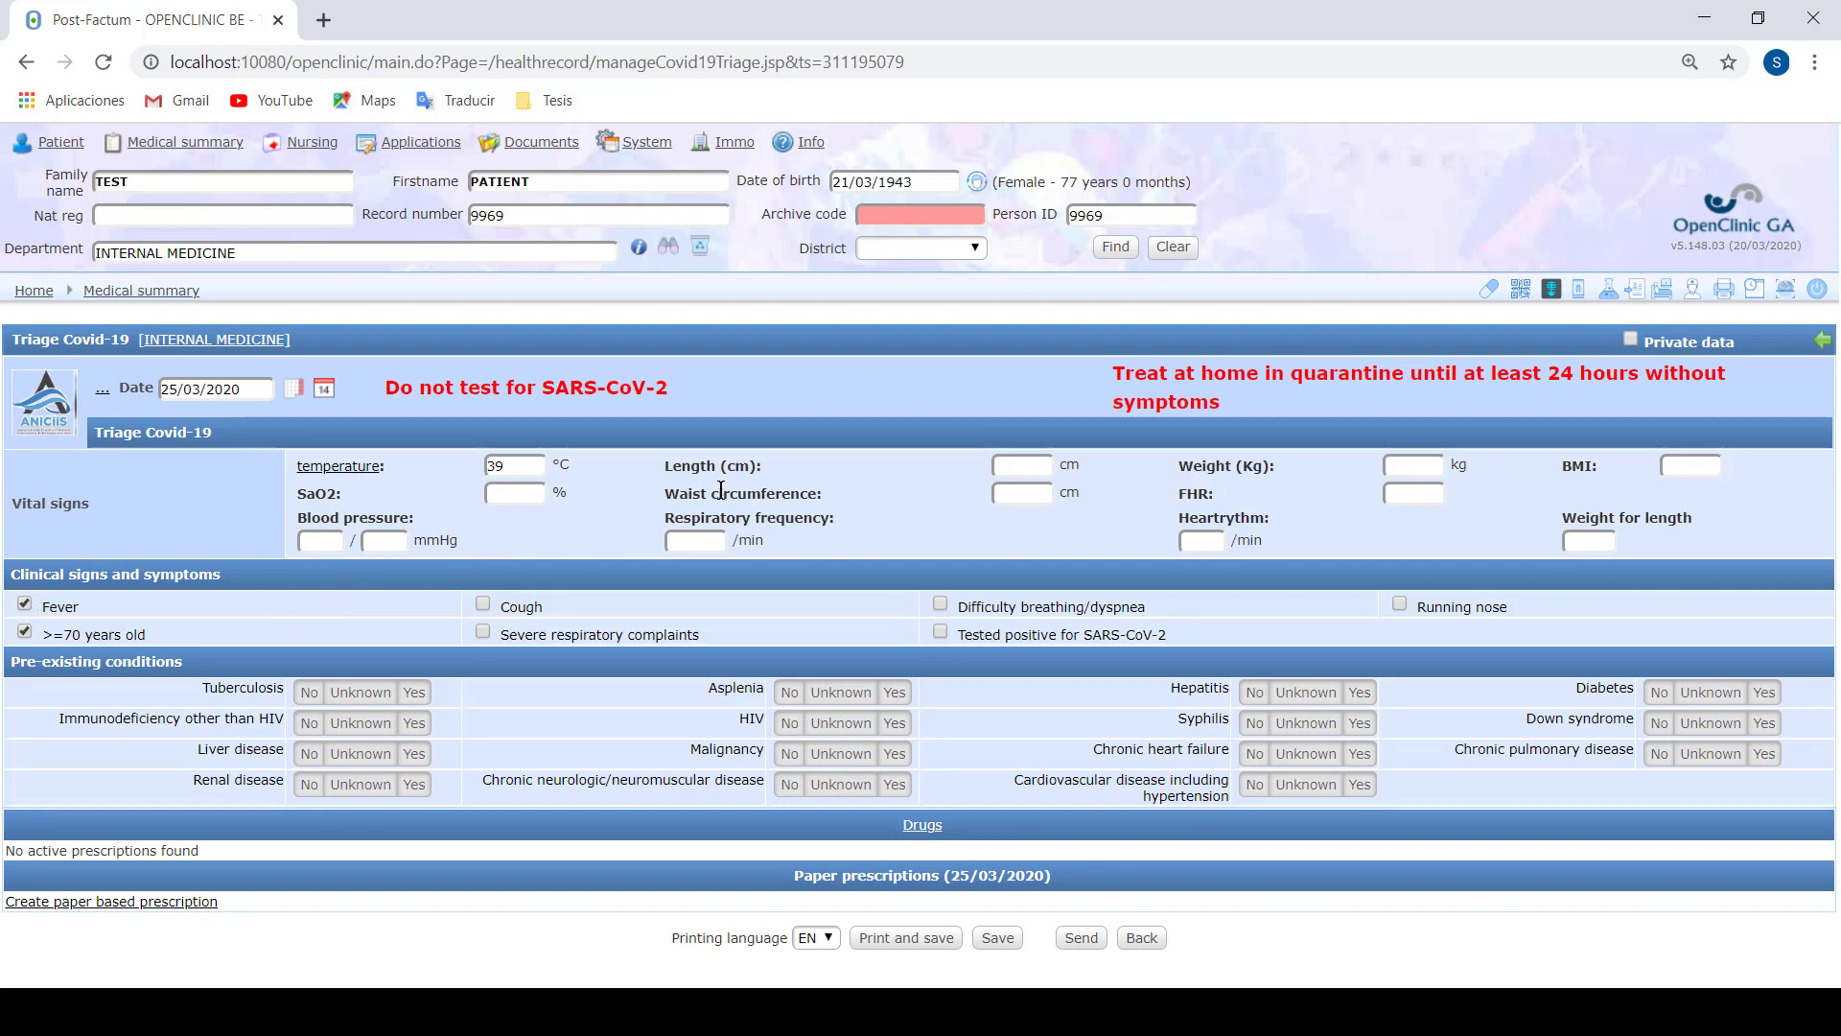
{"action": "left_click", "coordinate": [484, 606]}
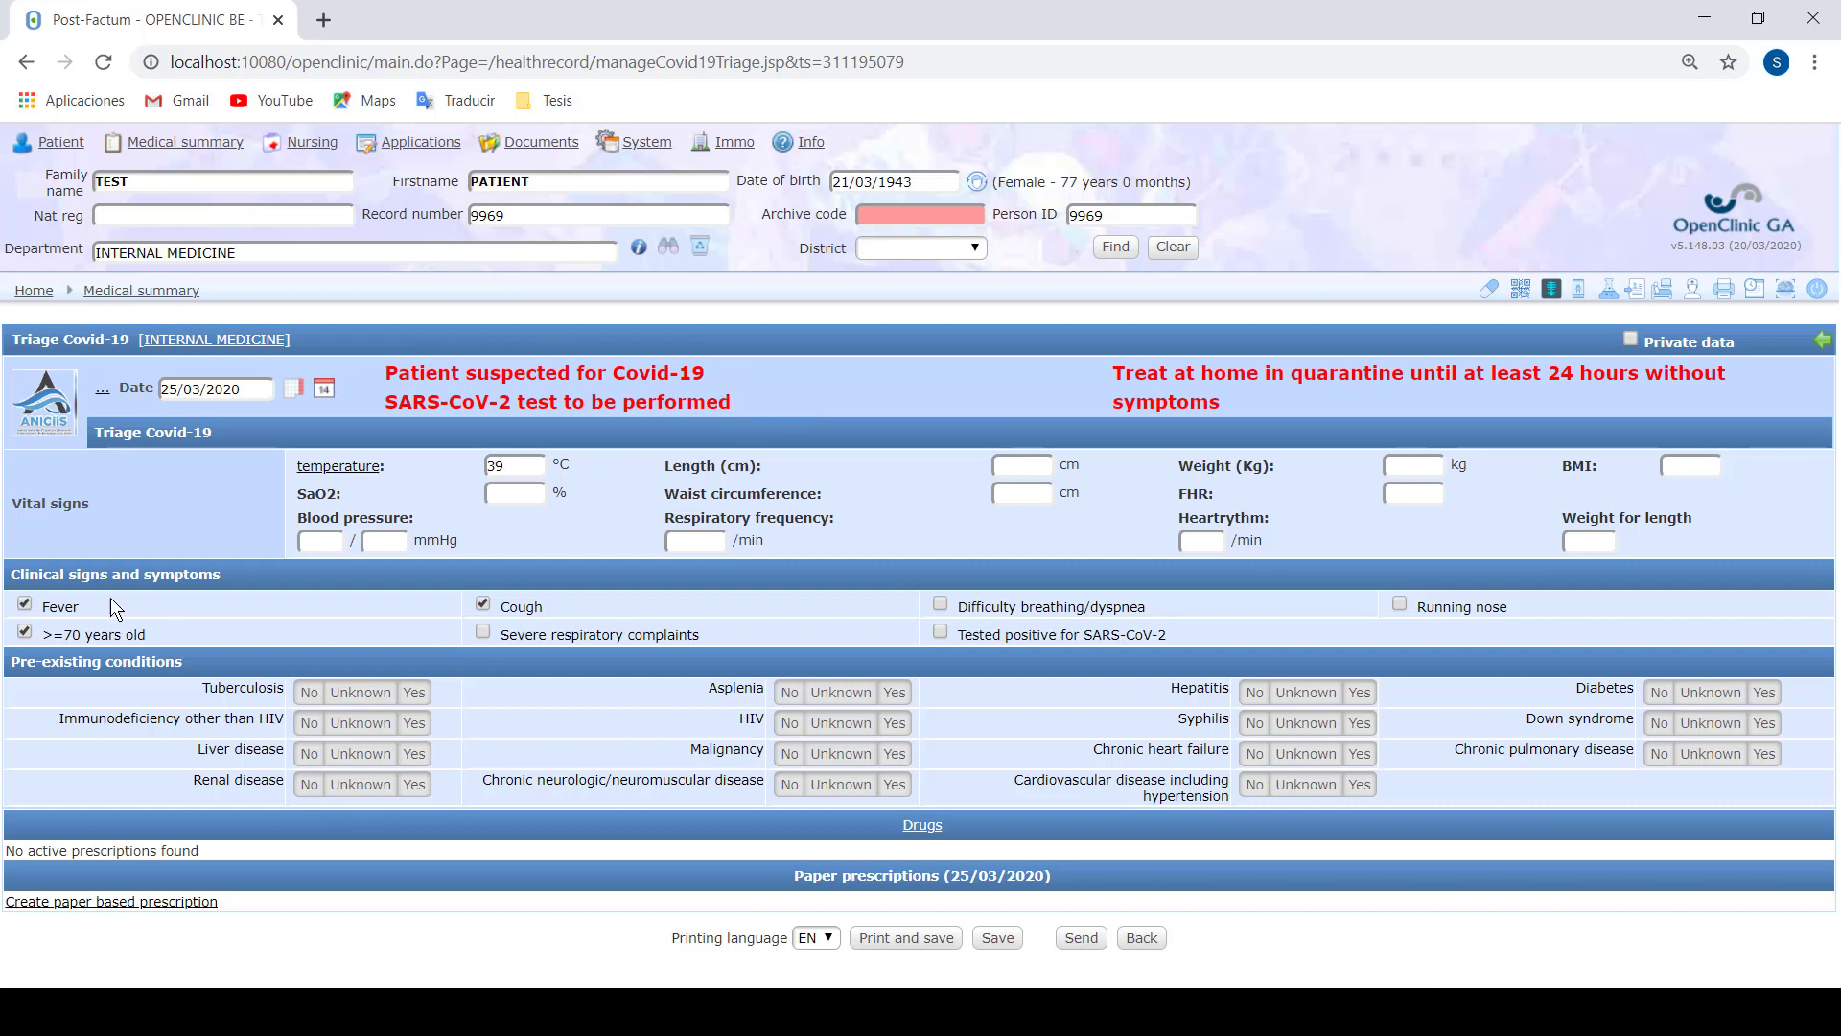
{"action": "left_click", "coordinate": [483, 604]}
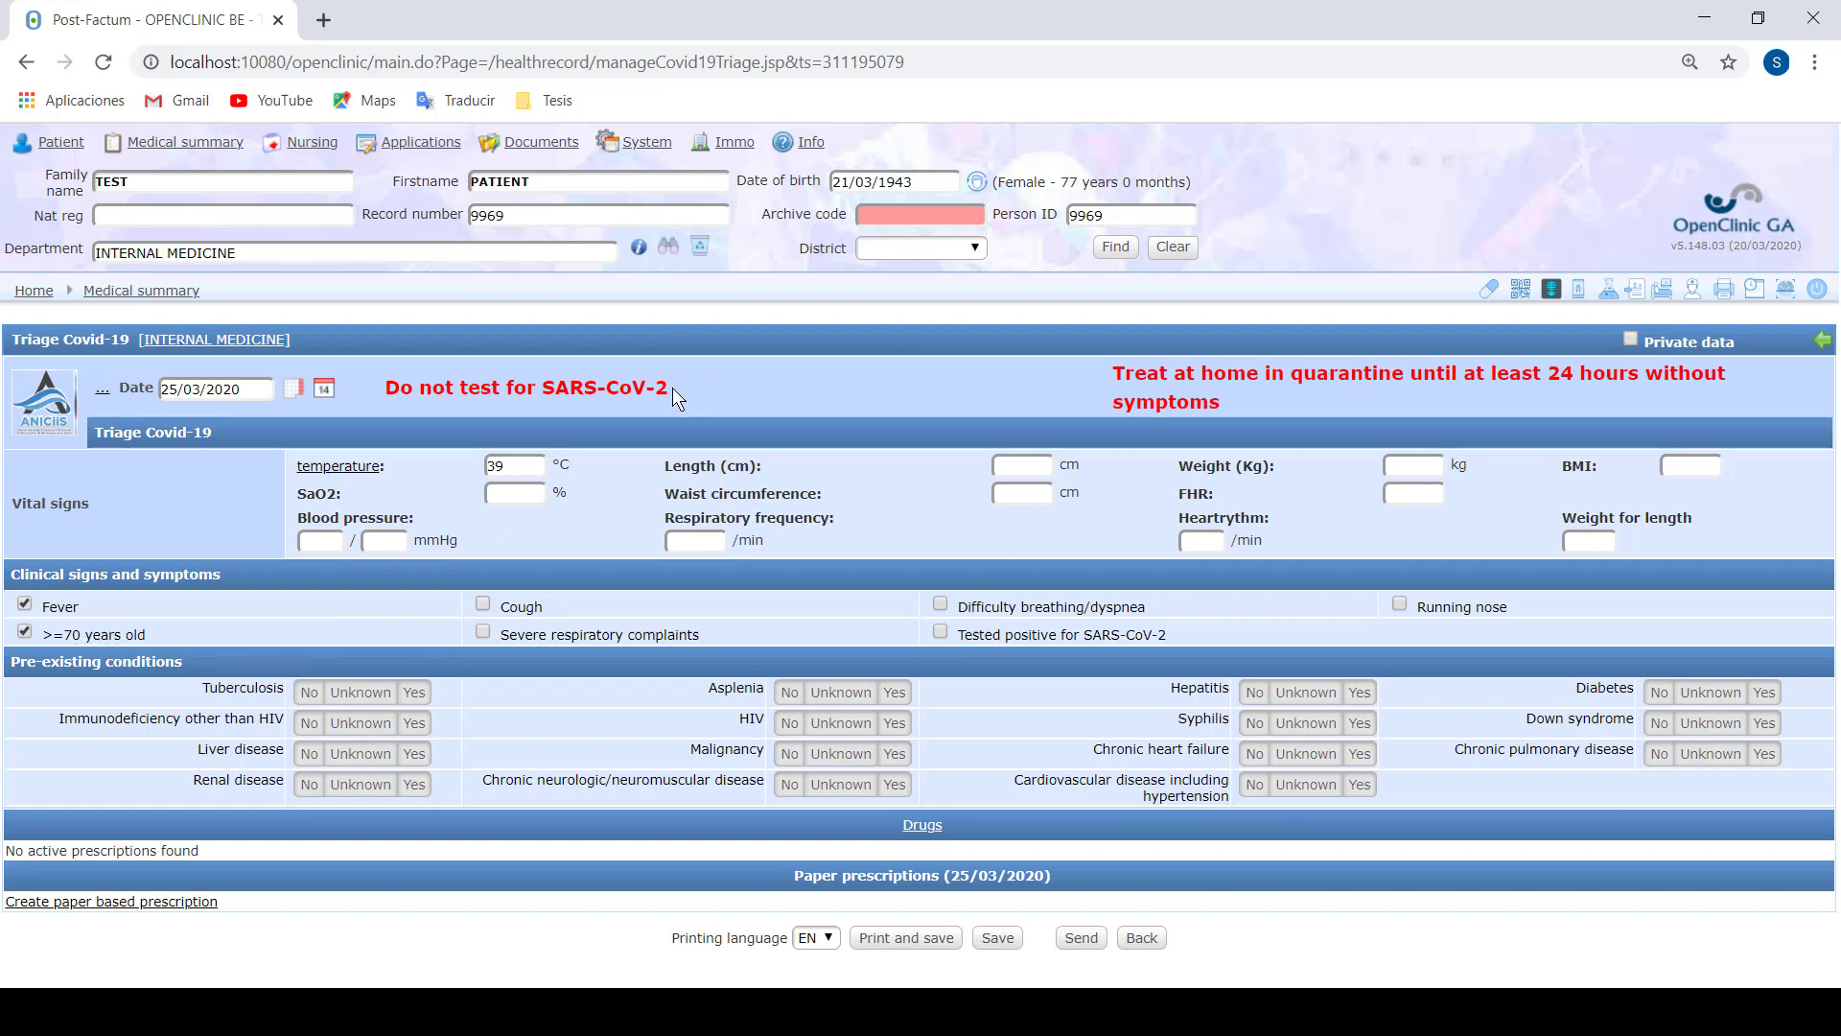
{"action": "left_click_drag", "start_coordinate": [670, 387], "coordinate": [339, 400]}
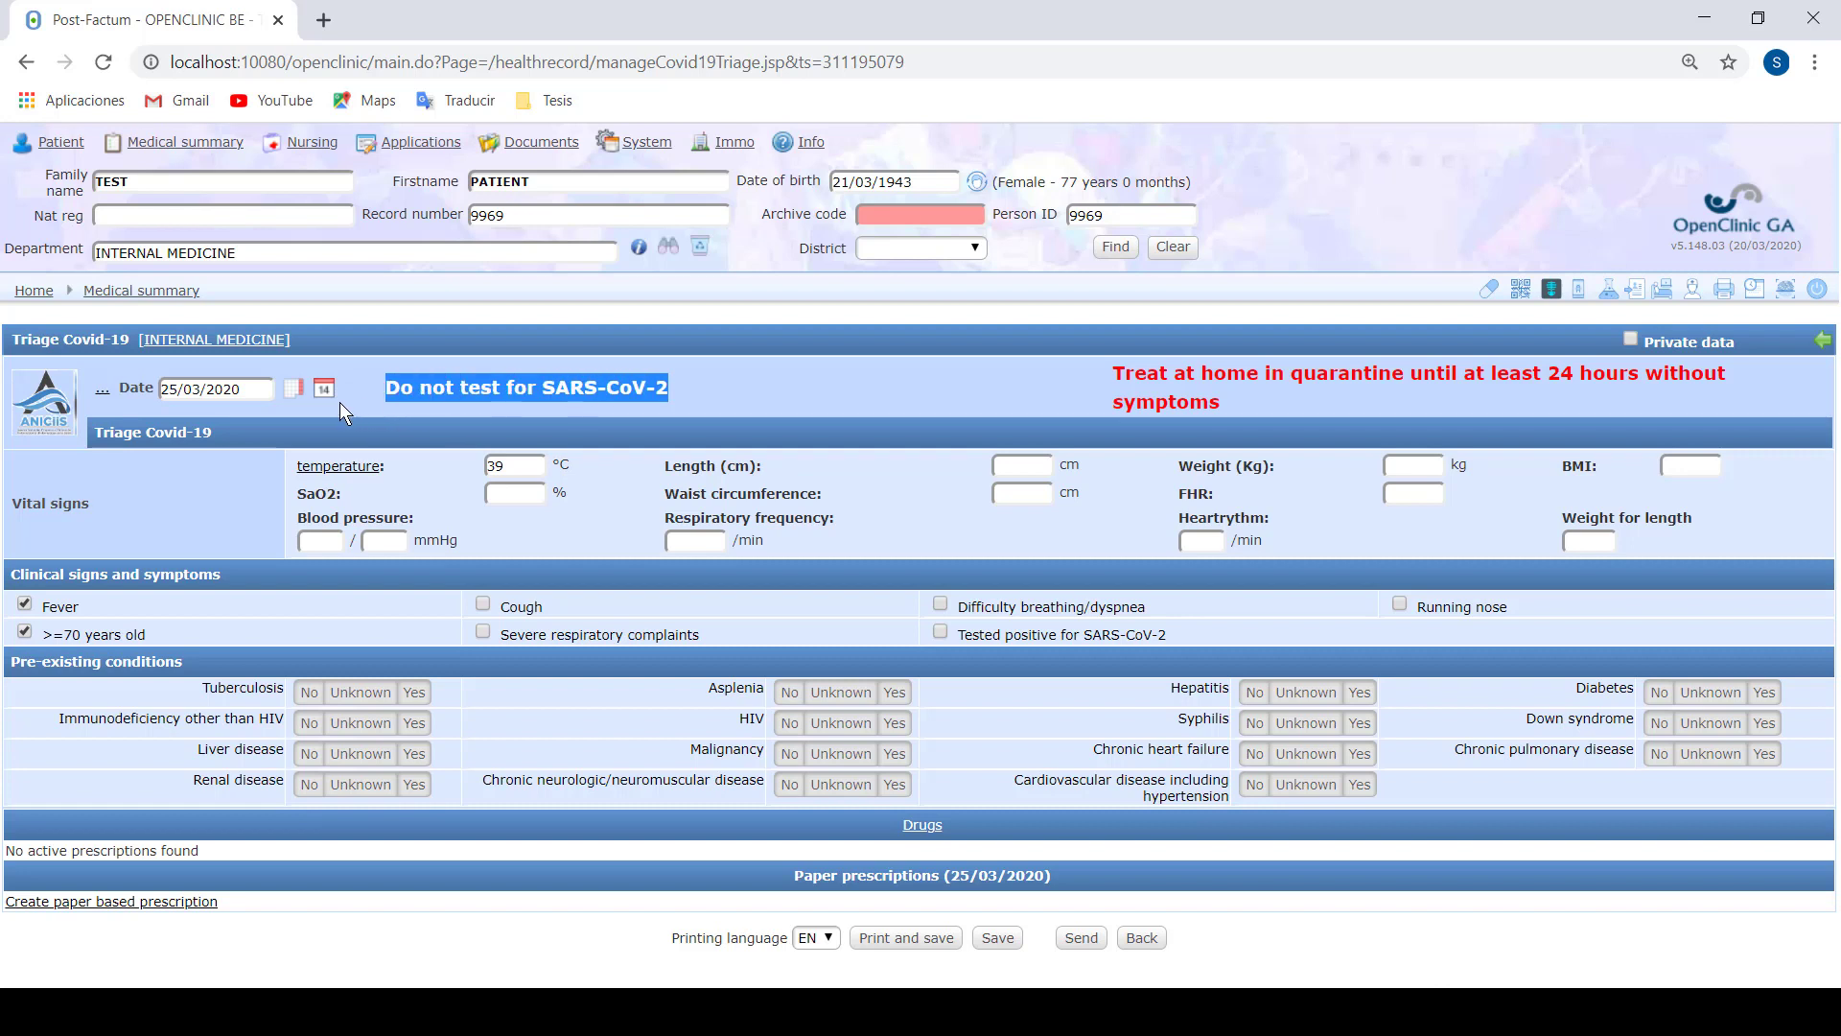
{"action": "left_click", "coordinate": [688, 377]}
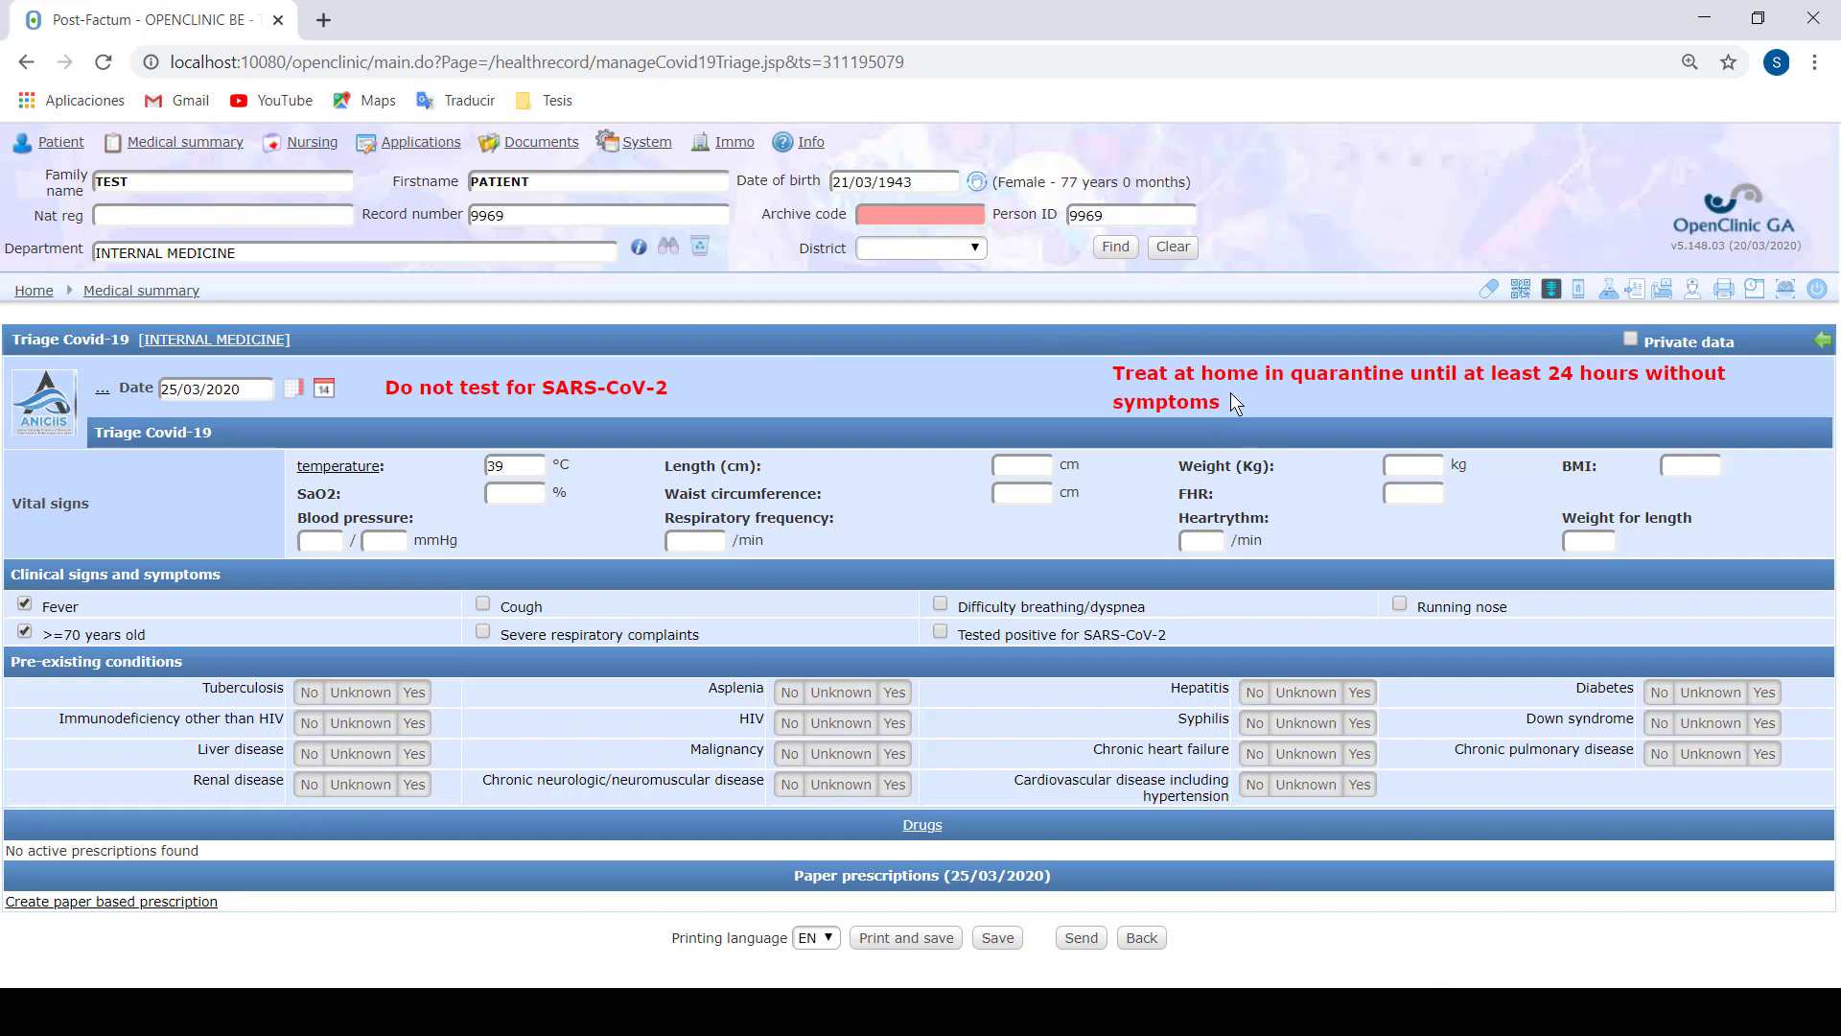
{"action": "left_click_drag", "start_coordinate": [1230, 401], "coordinate": [1112, 372]}
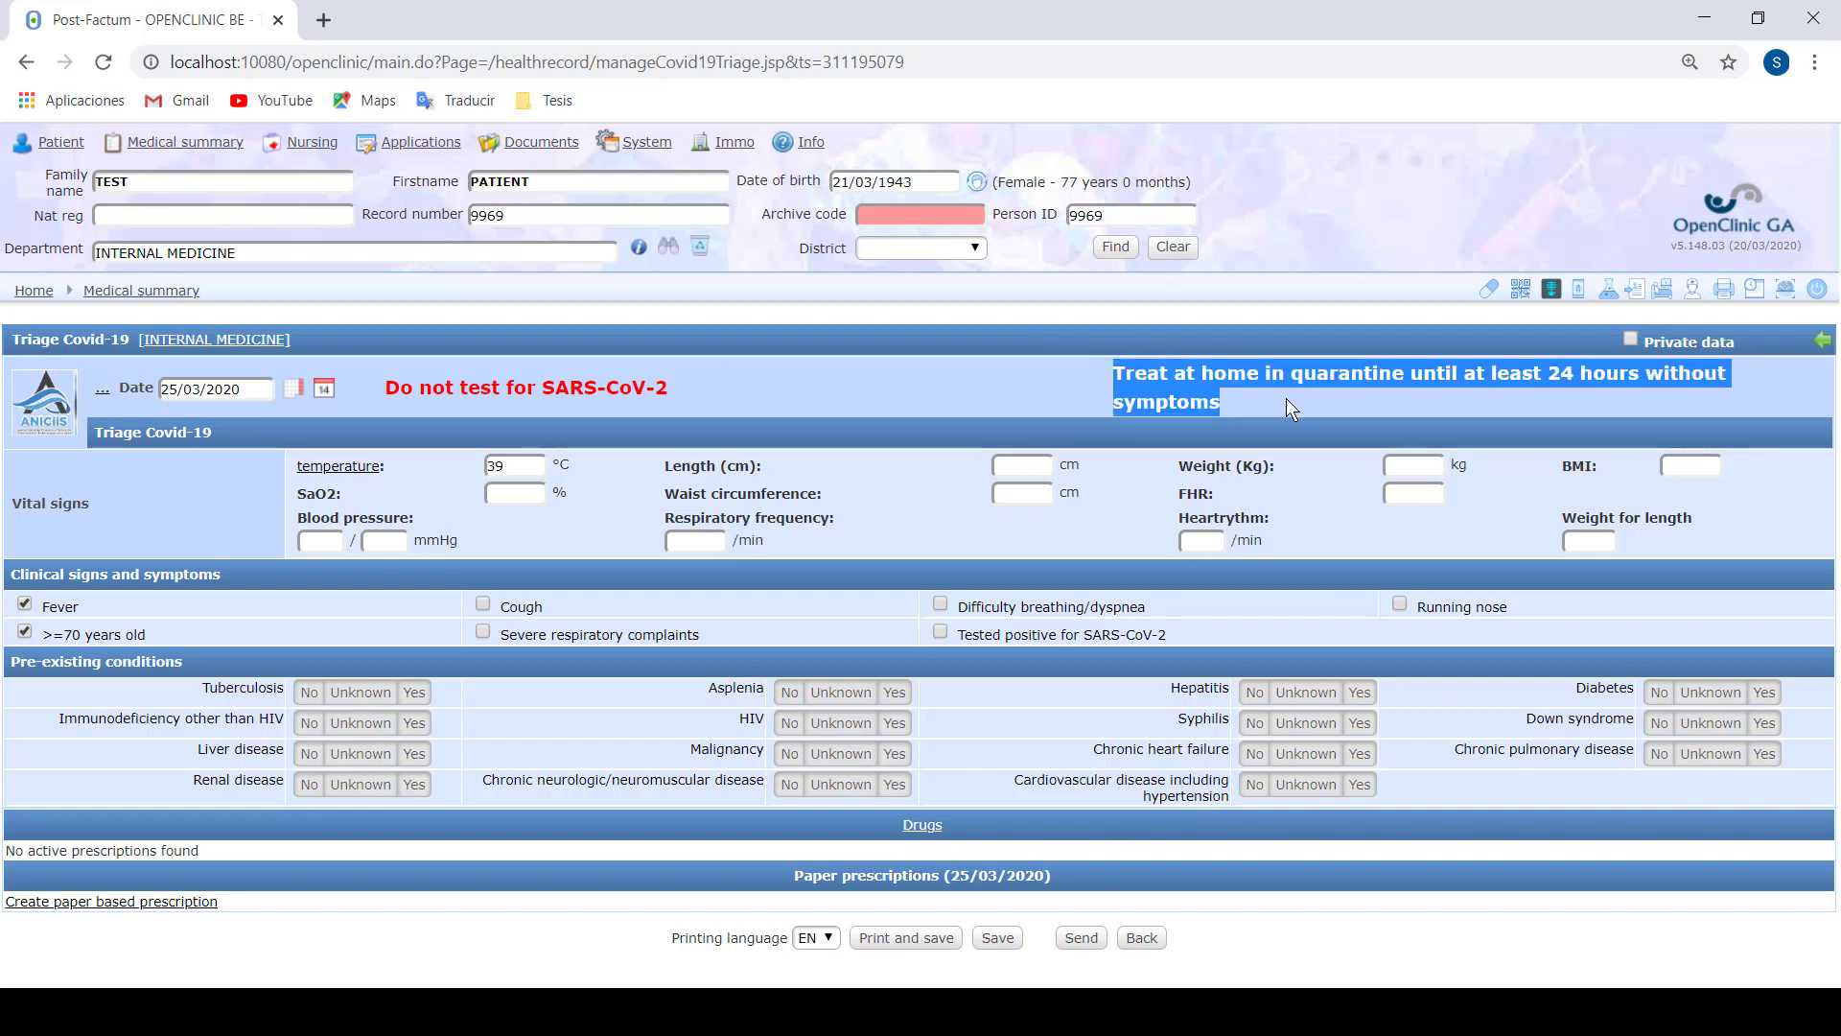
{"action": "left_click", "coordinate": [1517, 371]}
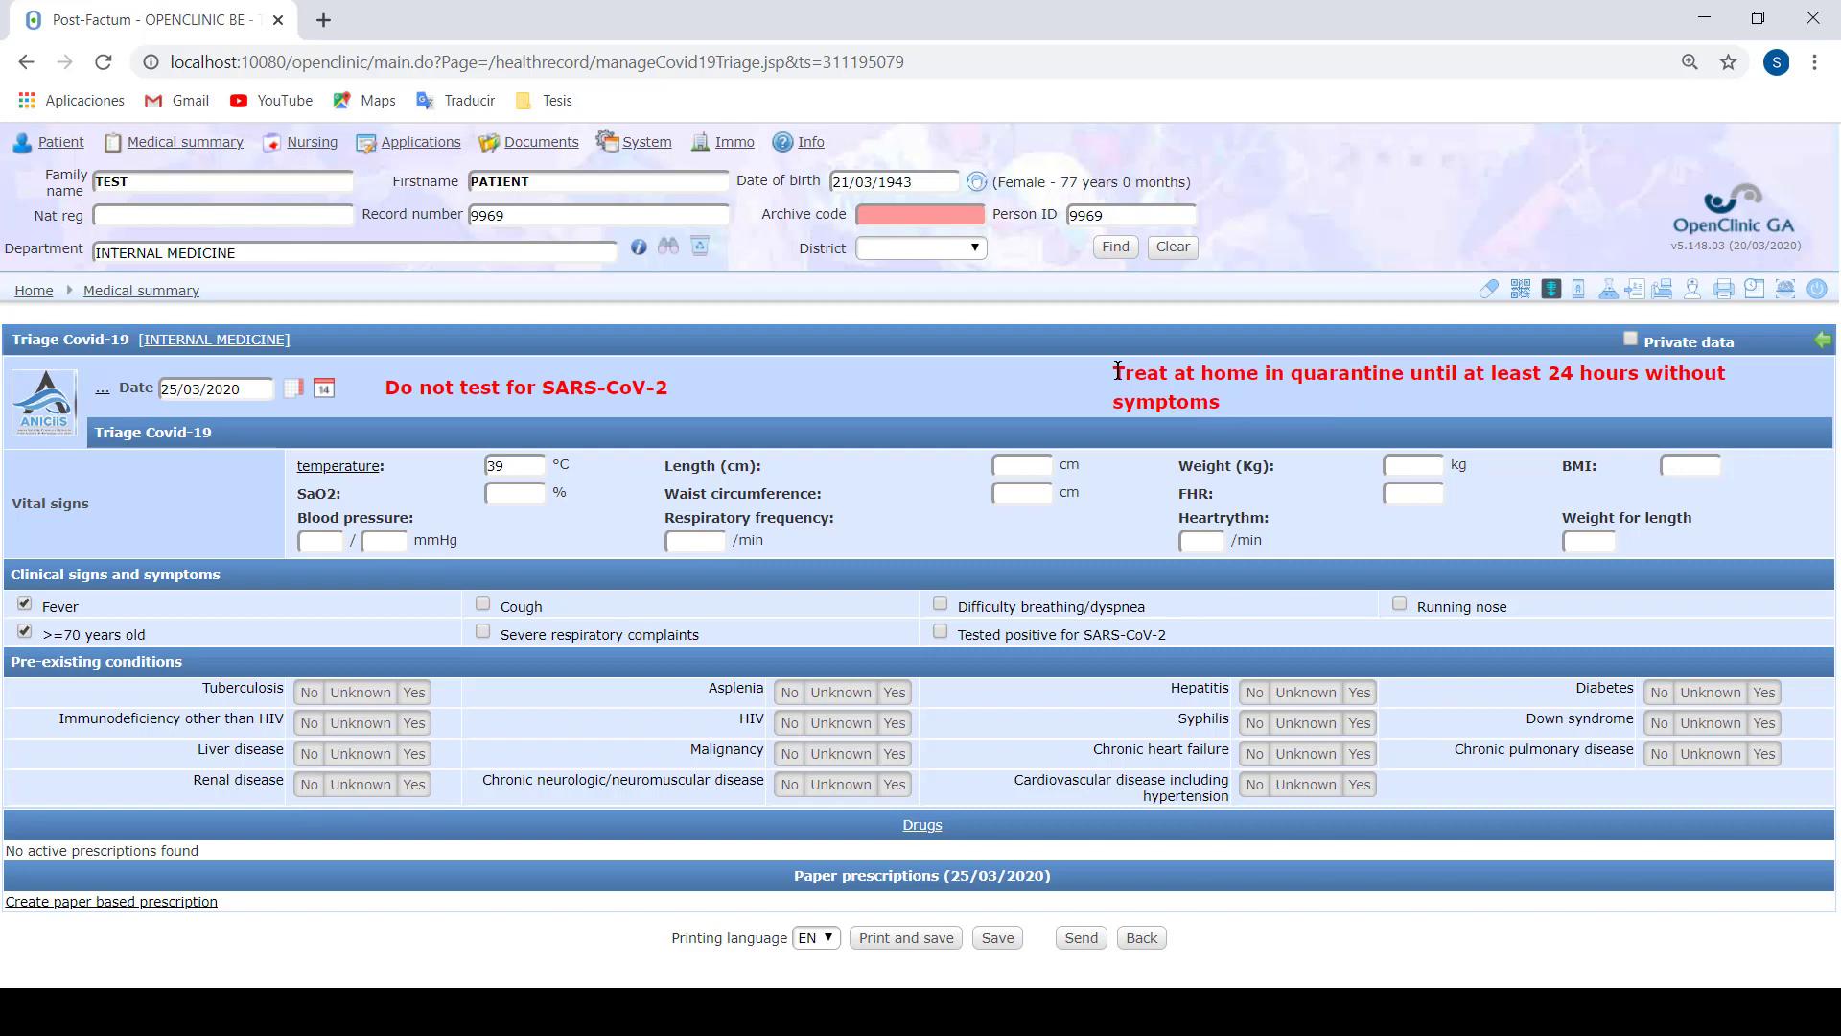
{"action": "left_click_drag", "start_coordinate": [1115, 372], "coordinate": [1747, 396]}
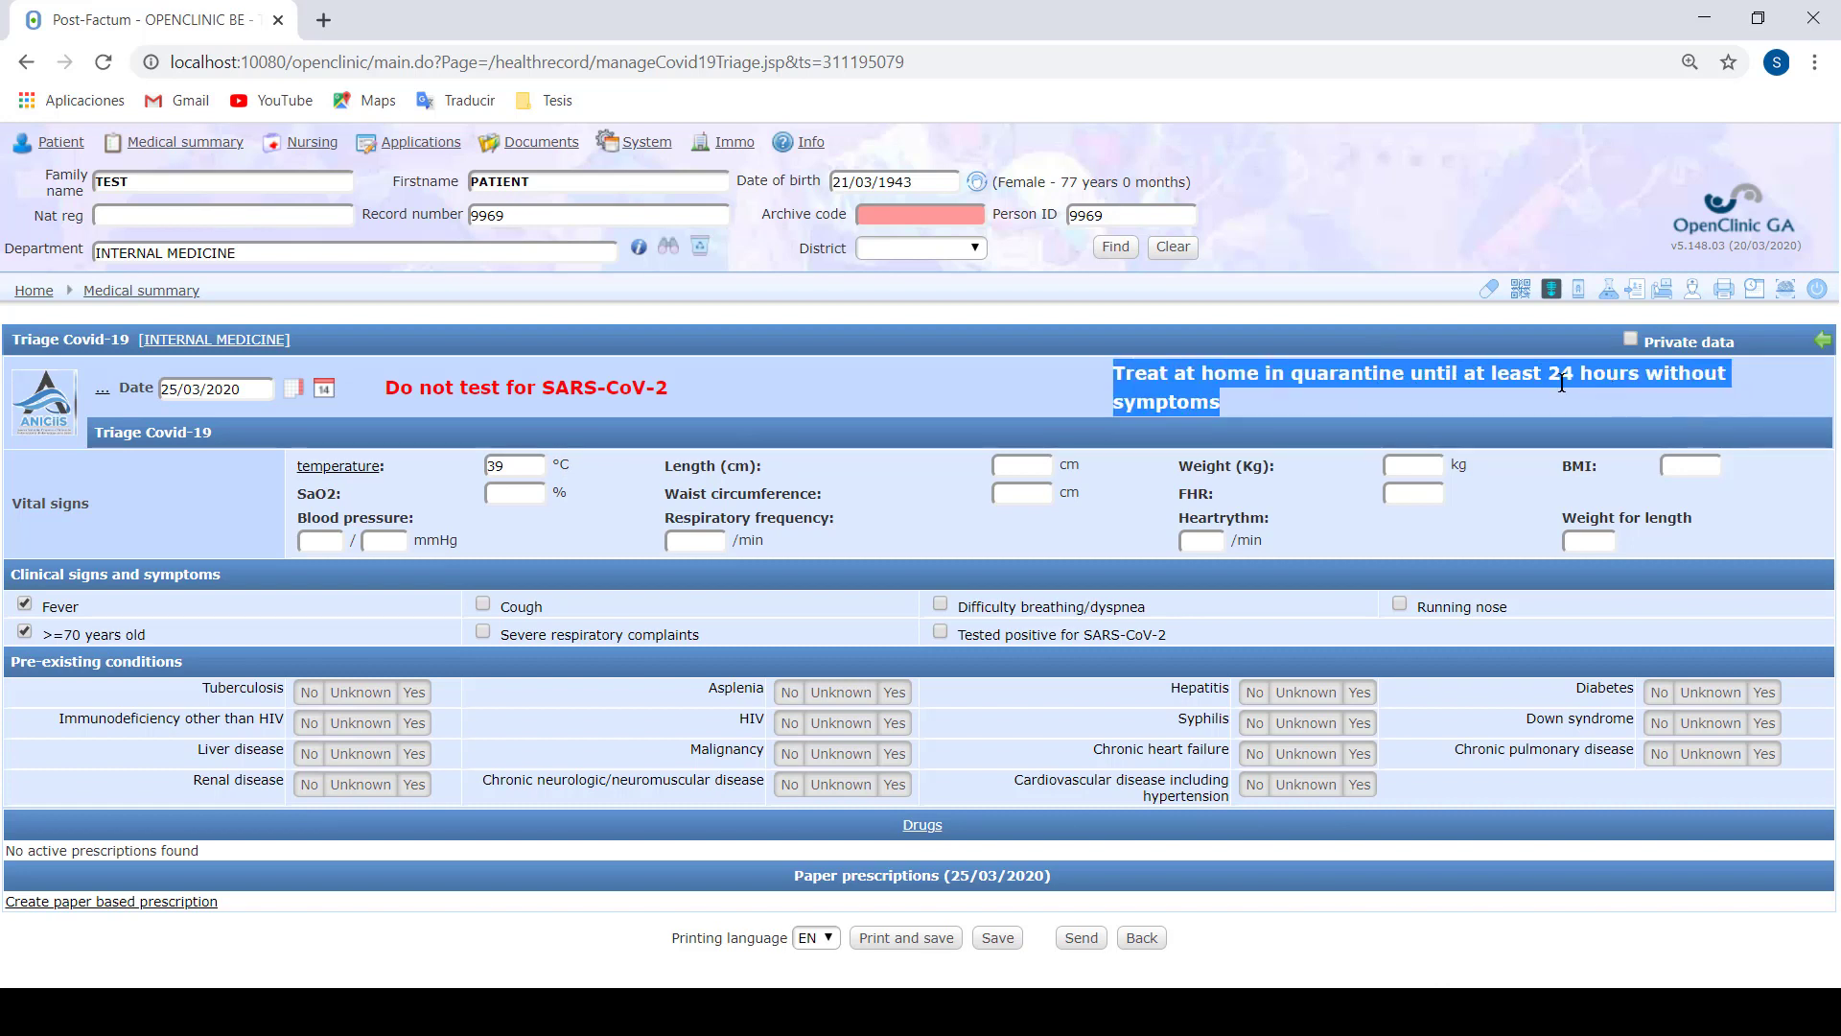
{"action": "left_click", "coordinate": [1279, 411]}
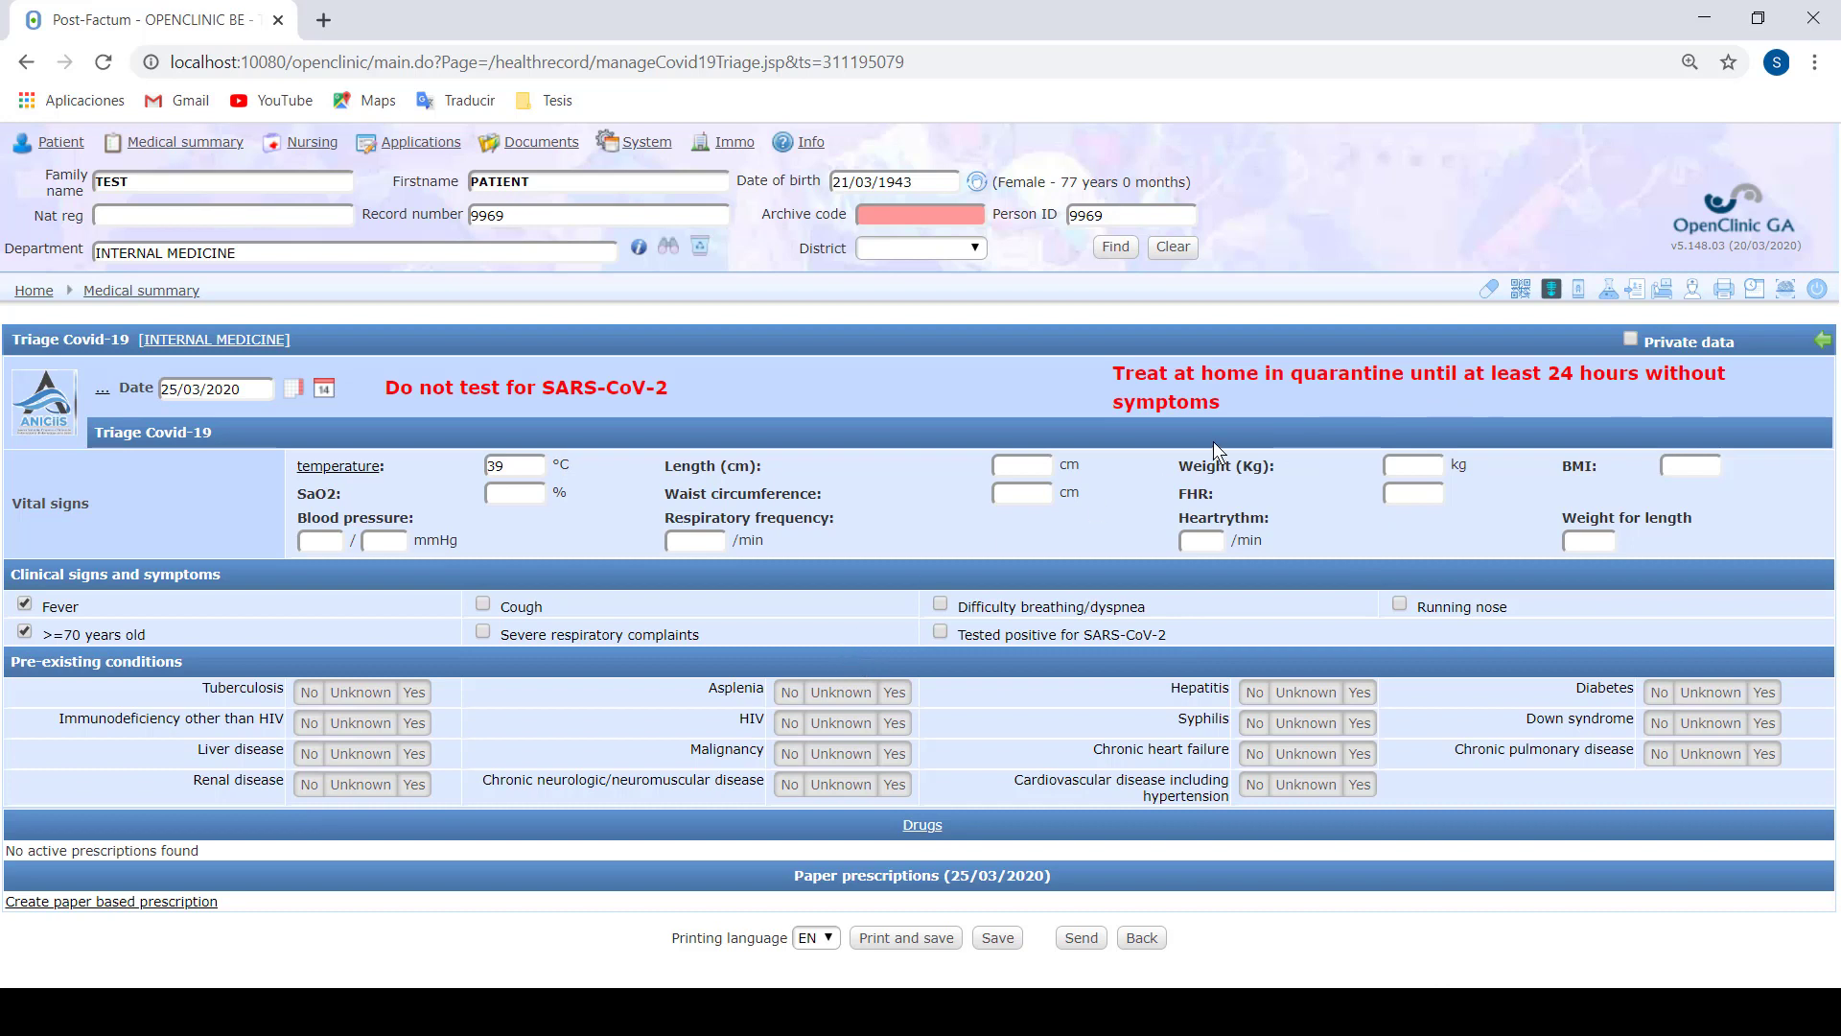
{"action": "left_click_drag", "start_coordinate": [1234, 399], "coordinate": [1096, 378]}
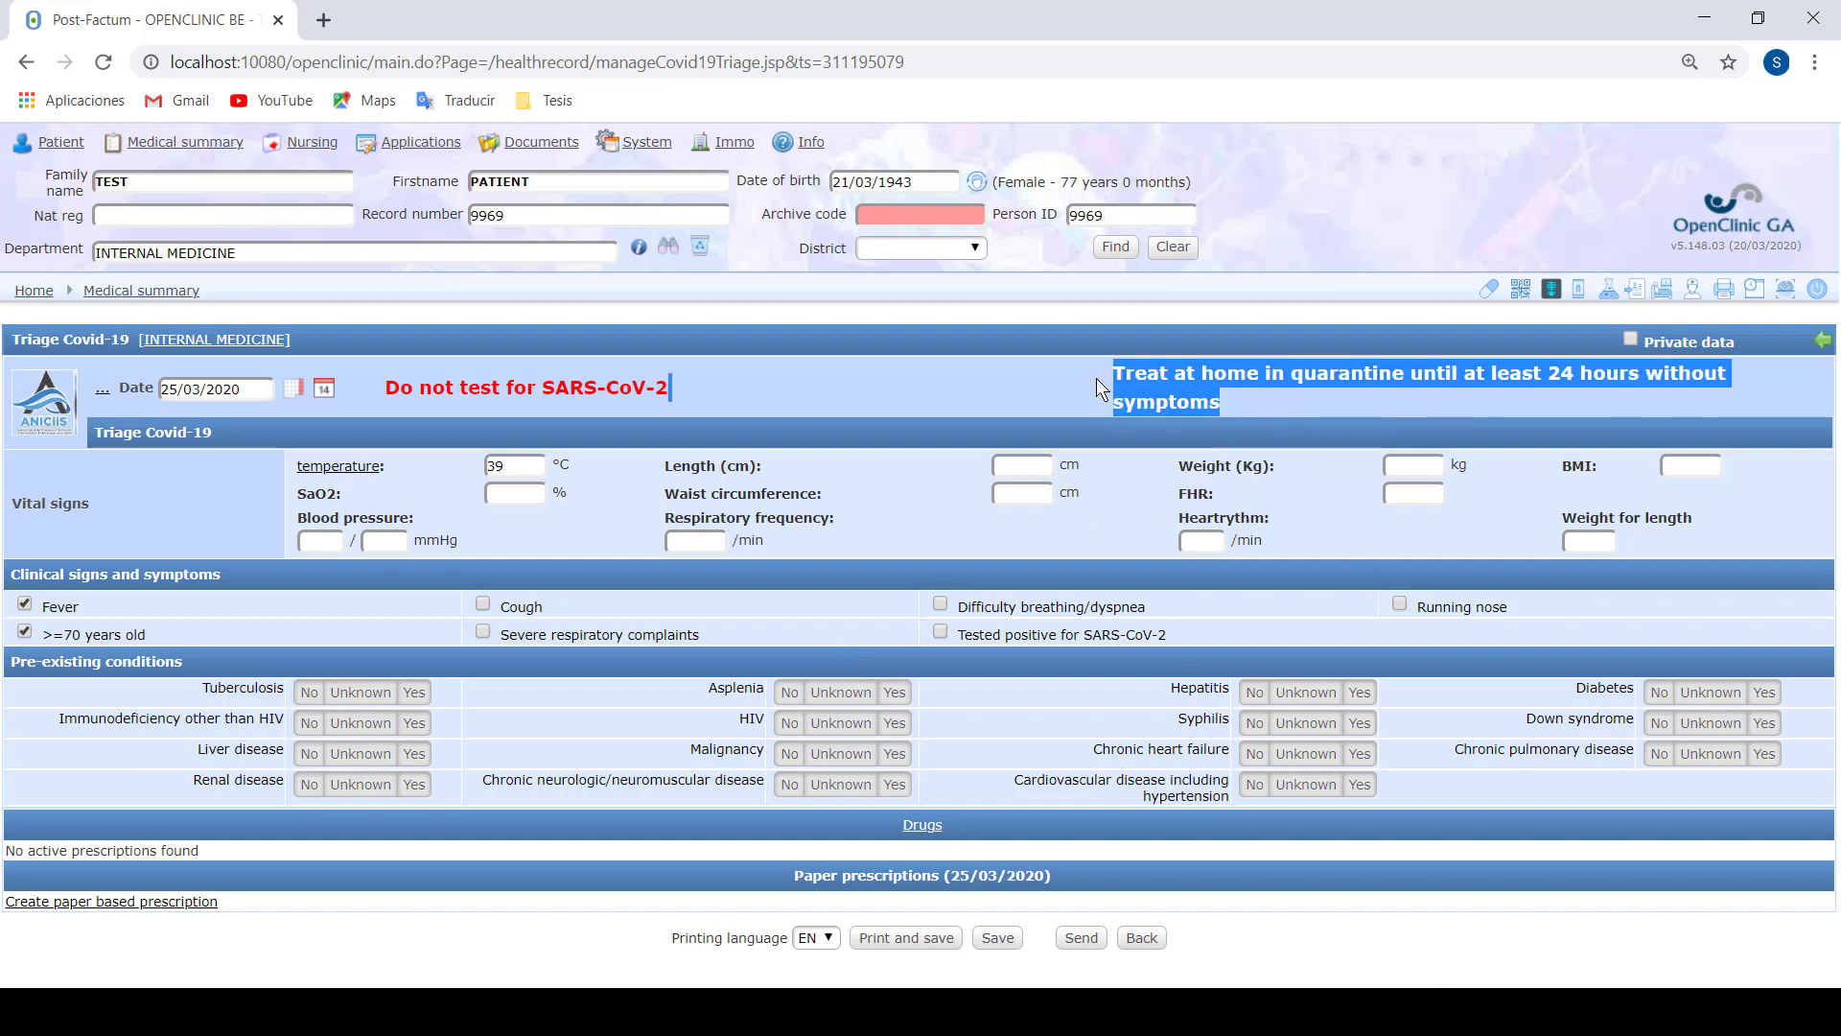
{"action": "left_click", "coordinate": [1236, 401]}
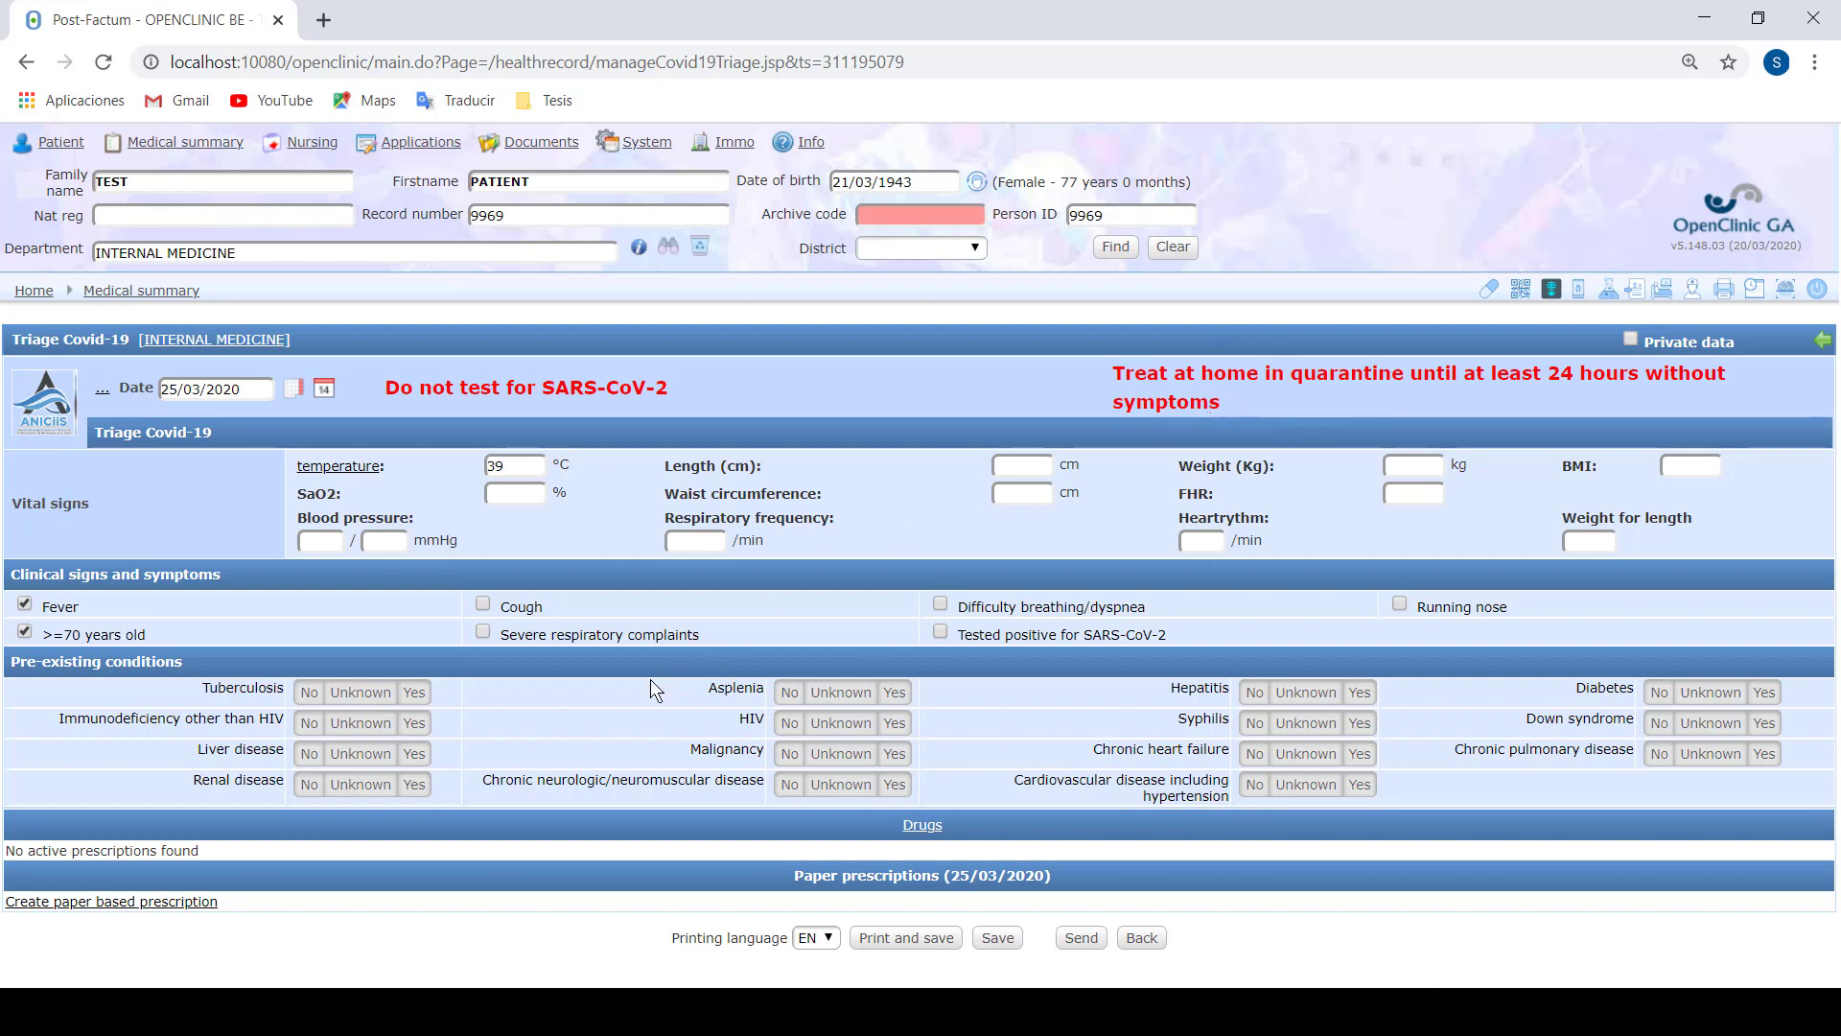
Tick Cough and highlight the 'Patient suspected for Covid-19' and SARS-CoV-2 test advice
{"action": "left_click", "coordinate": [483, 603]}
{"action": "left_click_drag", "start_coordinate": [382, 374], "coordinate": [729, 371]}
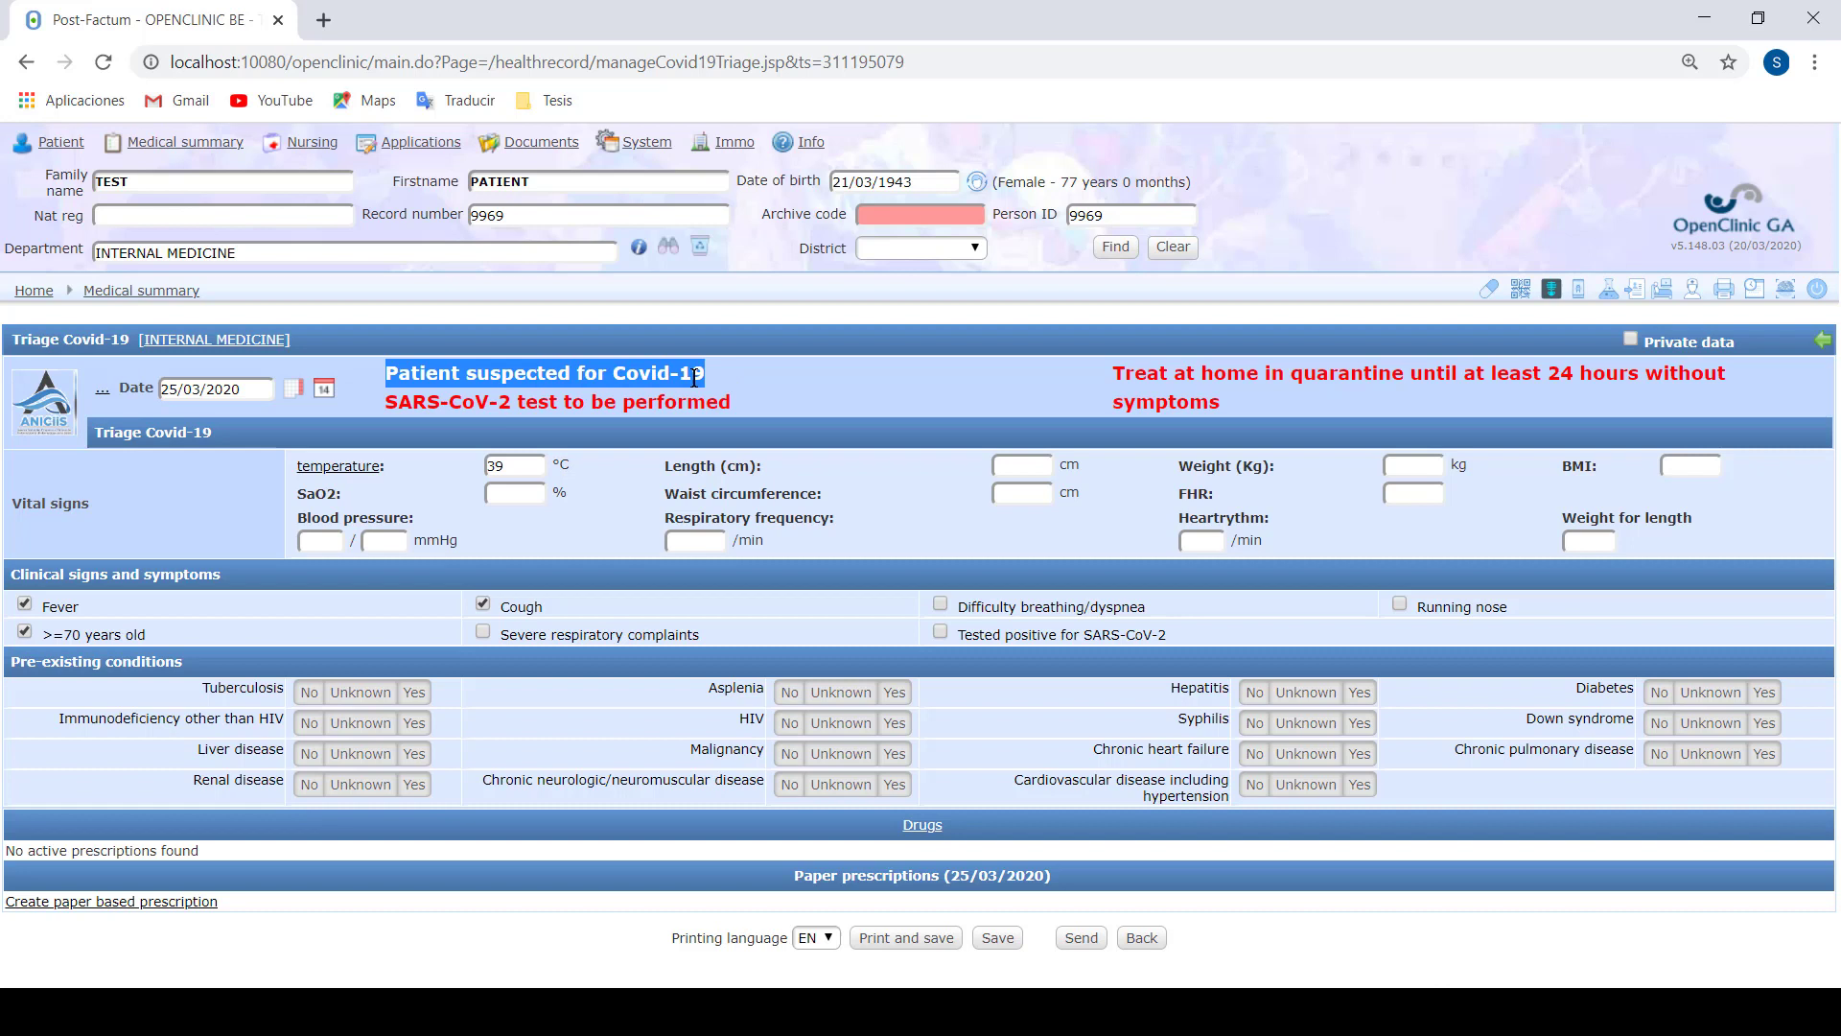
{"action": "left_click", "coordinate": [707, 376]}
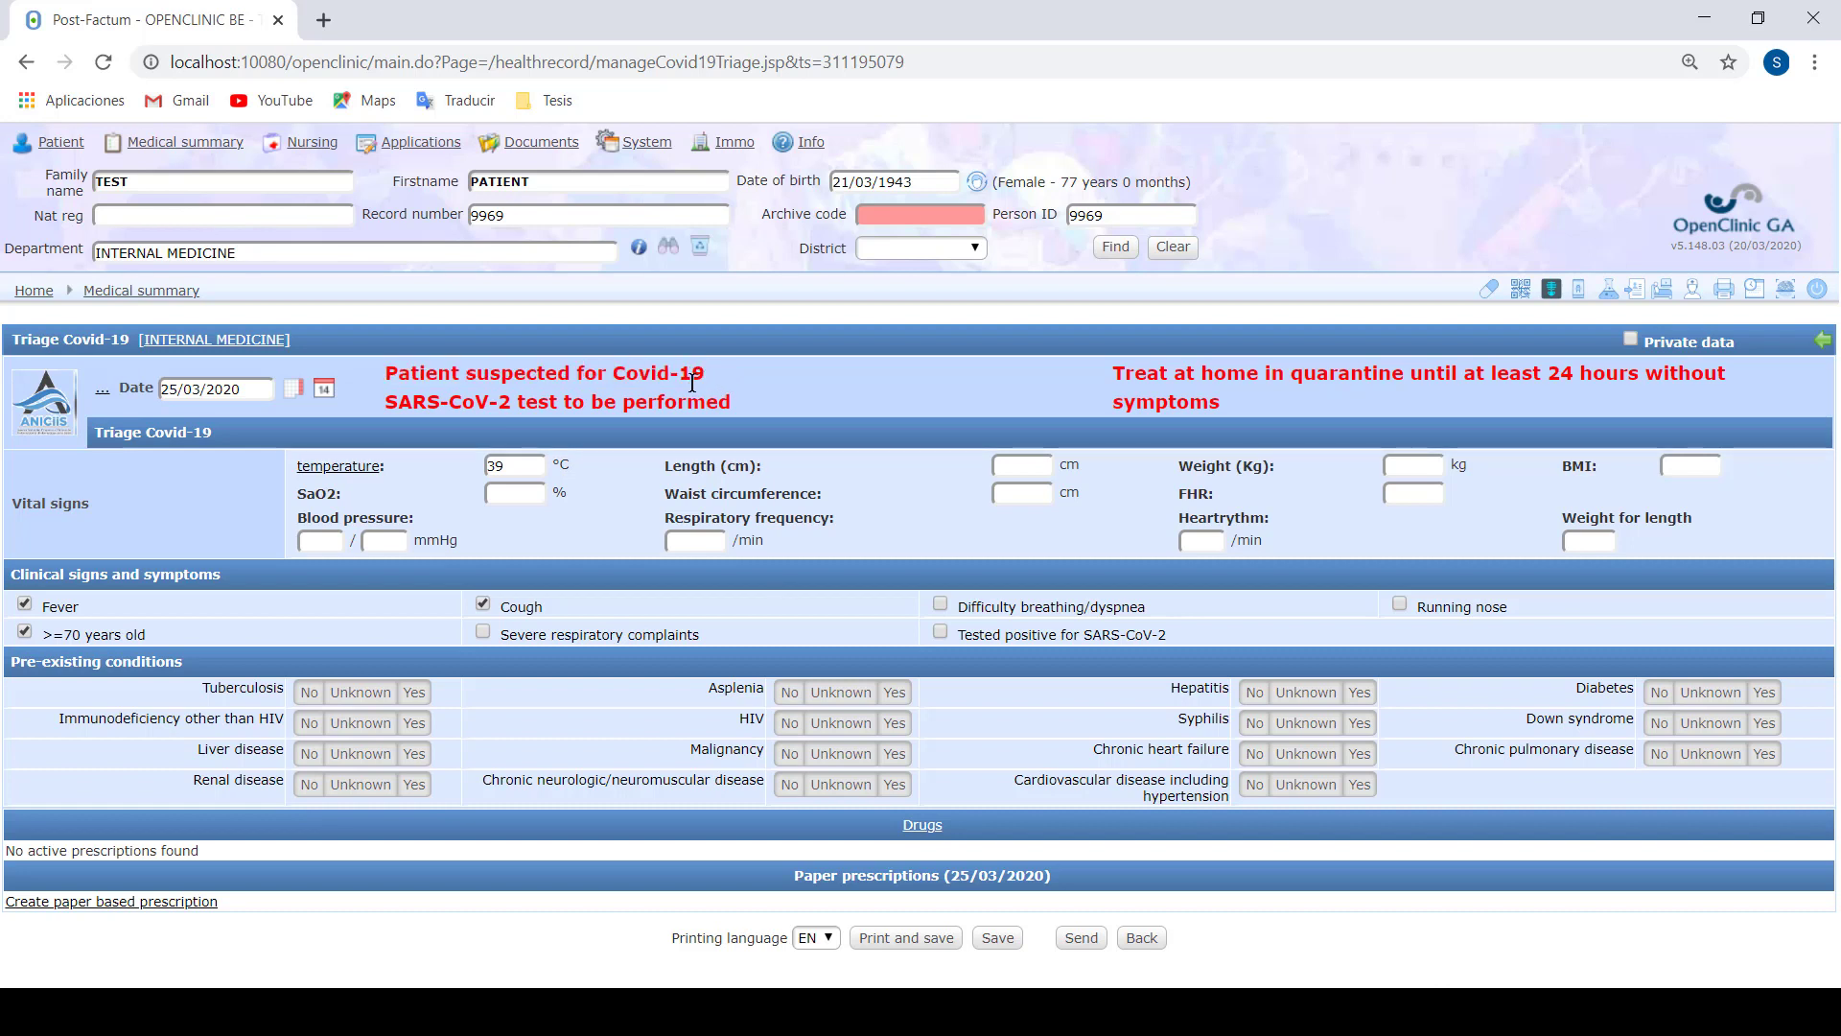
{"action": "left_click_drag", "start_coordinate": [385, 401], "coordinate": [801, 403]}
{"action": "left_click", "coordinate": [800, 403]}
Tick Severe respiratory complaints and point out the 'Hospitalize the patient' recommendation
{"action": "left_click", "coordinate": [483, 632]}
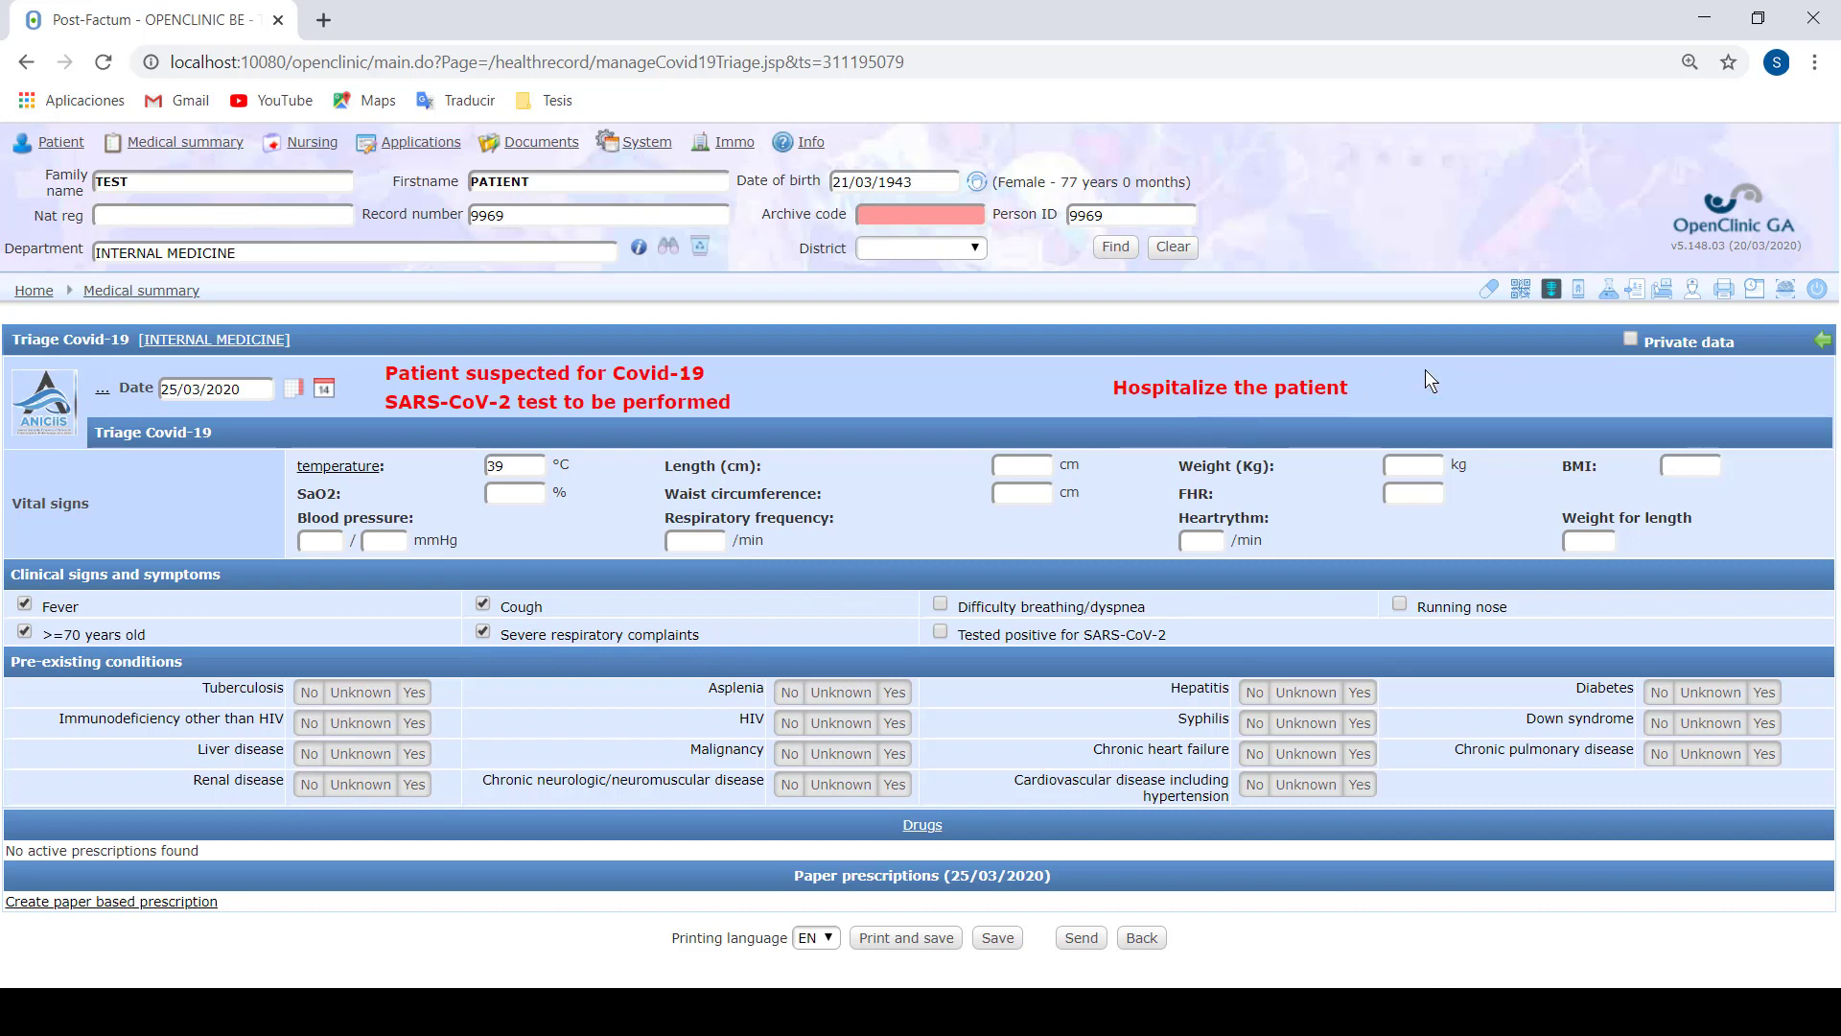
{"action": "left_click_drag", "start_coordinate": [1352, 384], "coordinate": [1099, 387]}
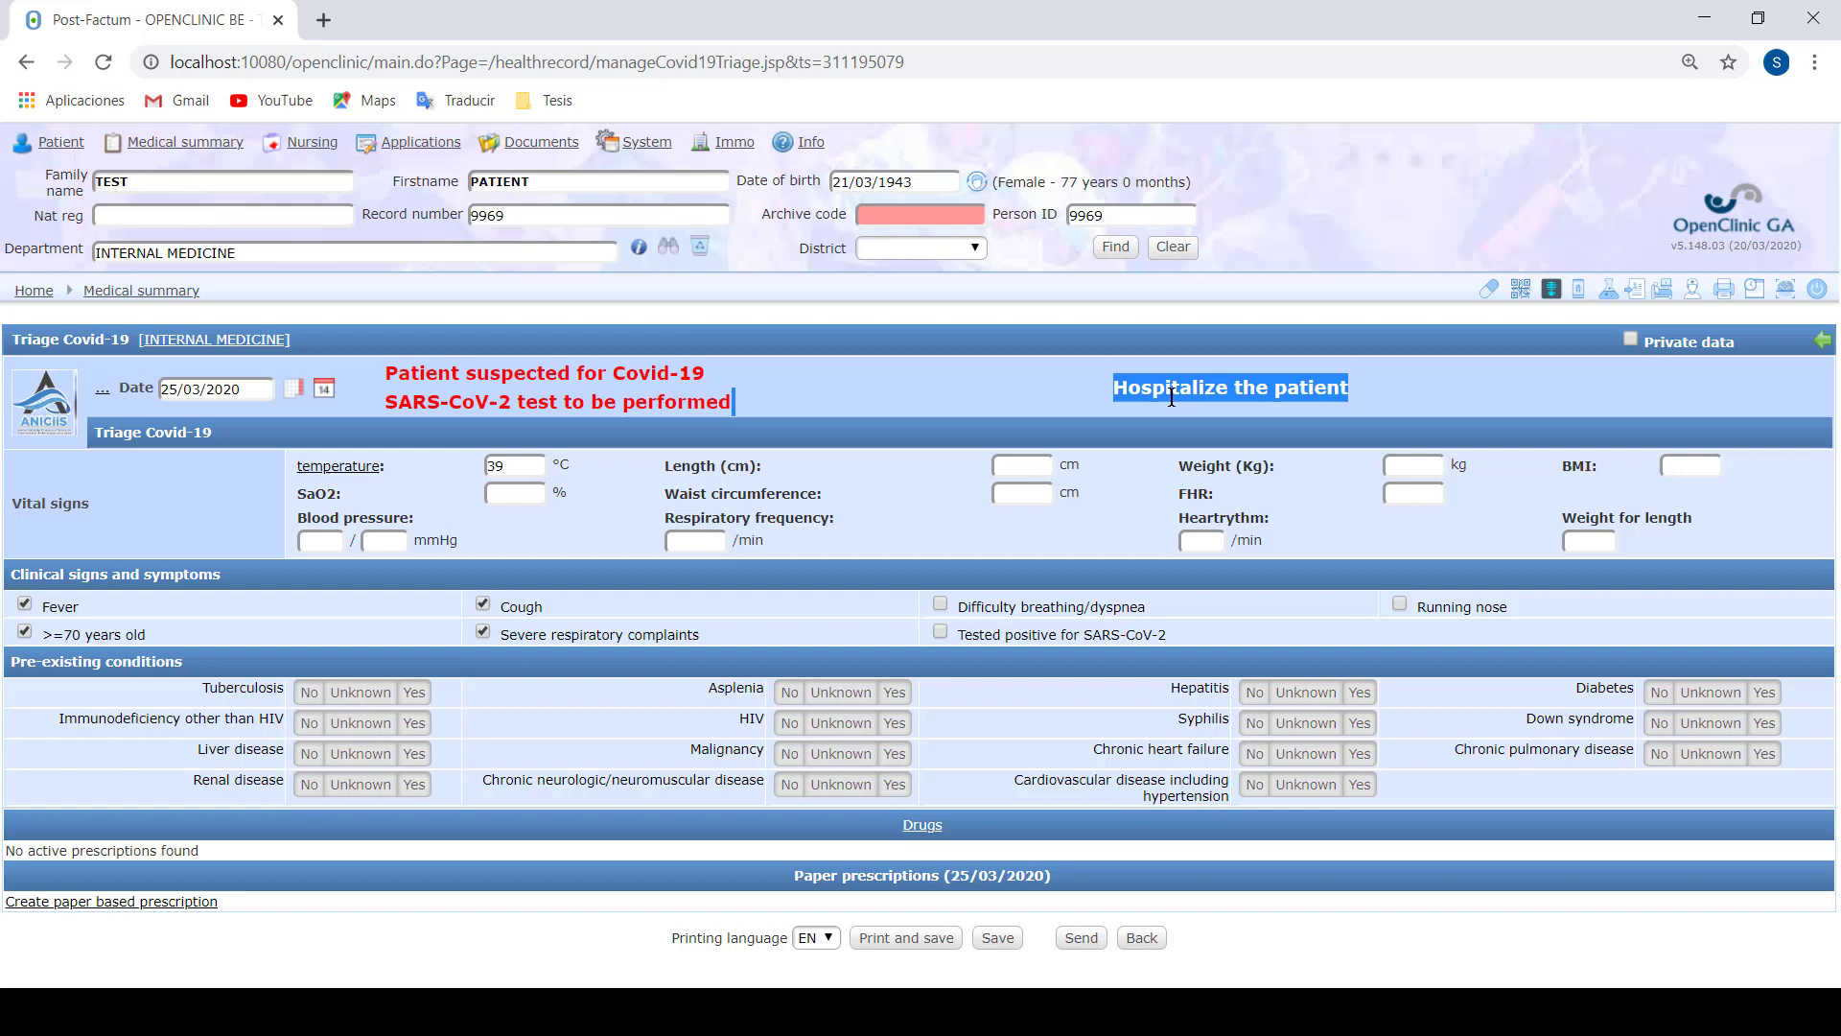
{"action": "left_click", "coordinate": [831, 457]}
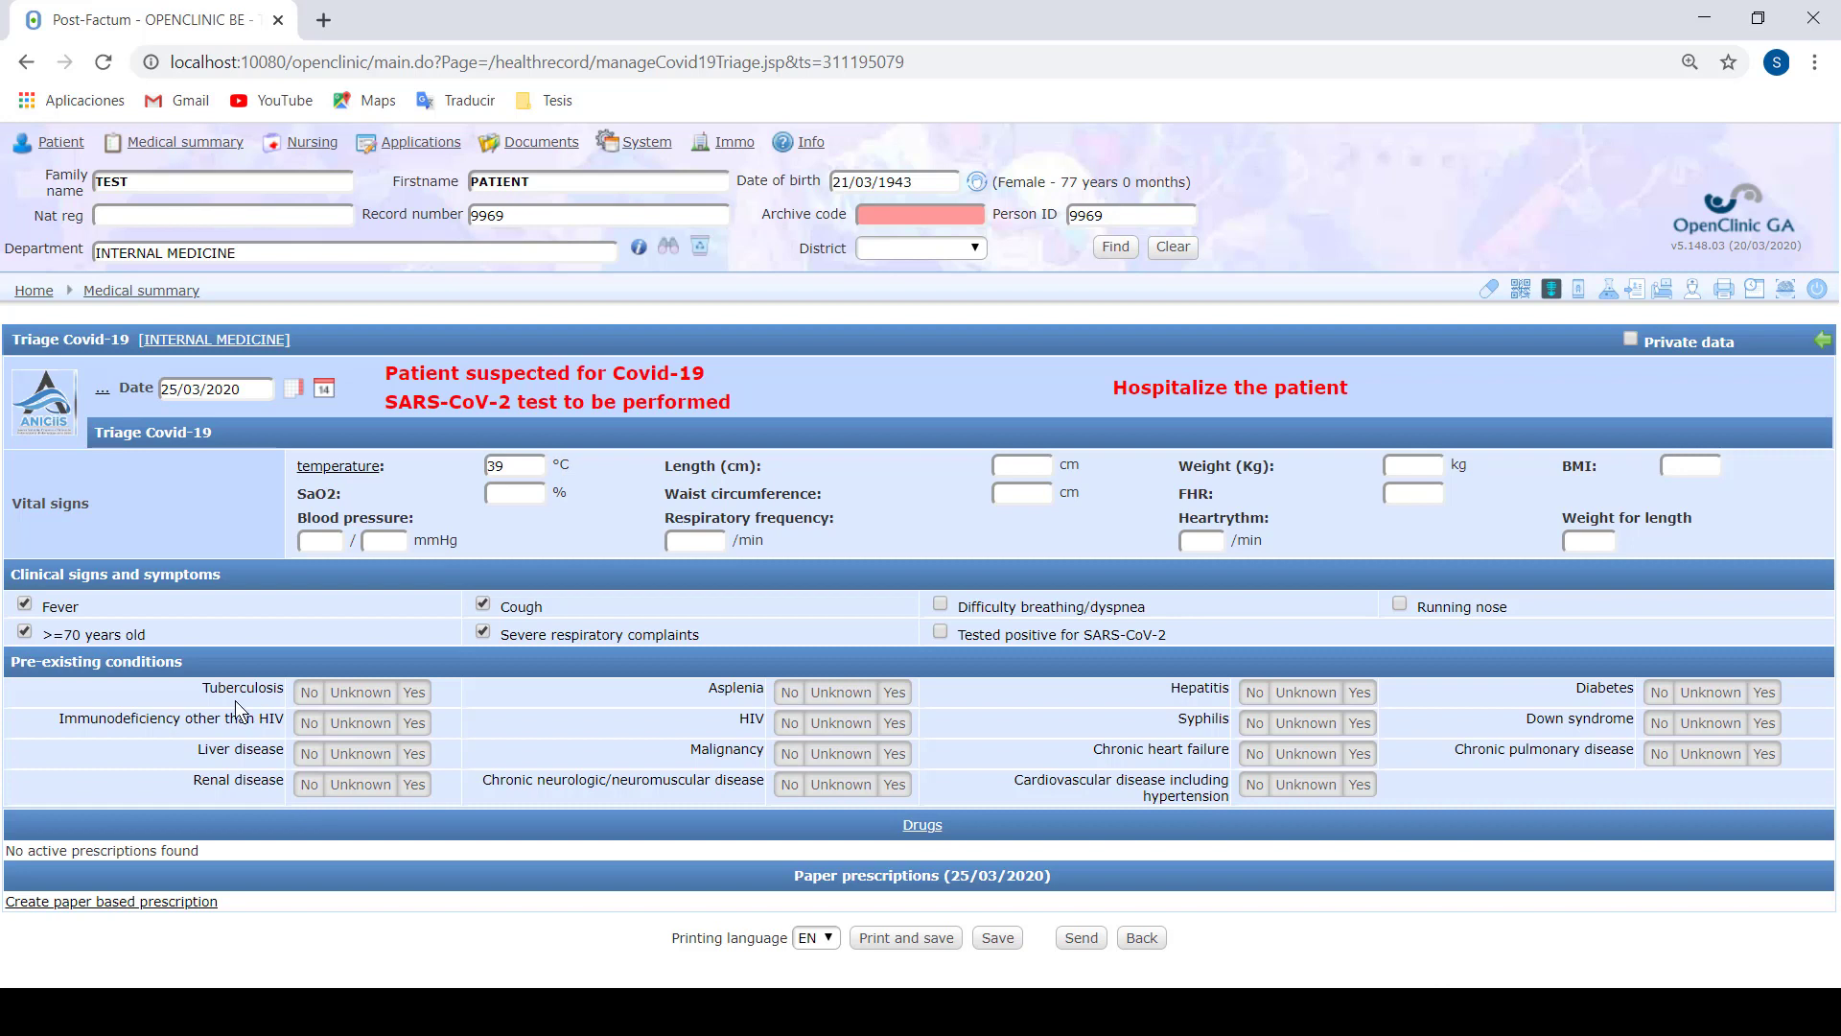
Set Tuberculosis, Immunodeficiency and Diabetes to No, Liver disease and Malignancy to Yes, and save the triage
{"action": "left_click", "coordinate": [309, 693]}
{"action": "left_click", "coordinate": [309, 723]}
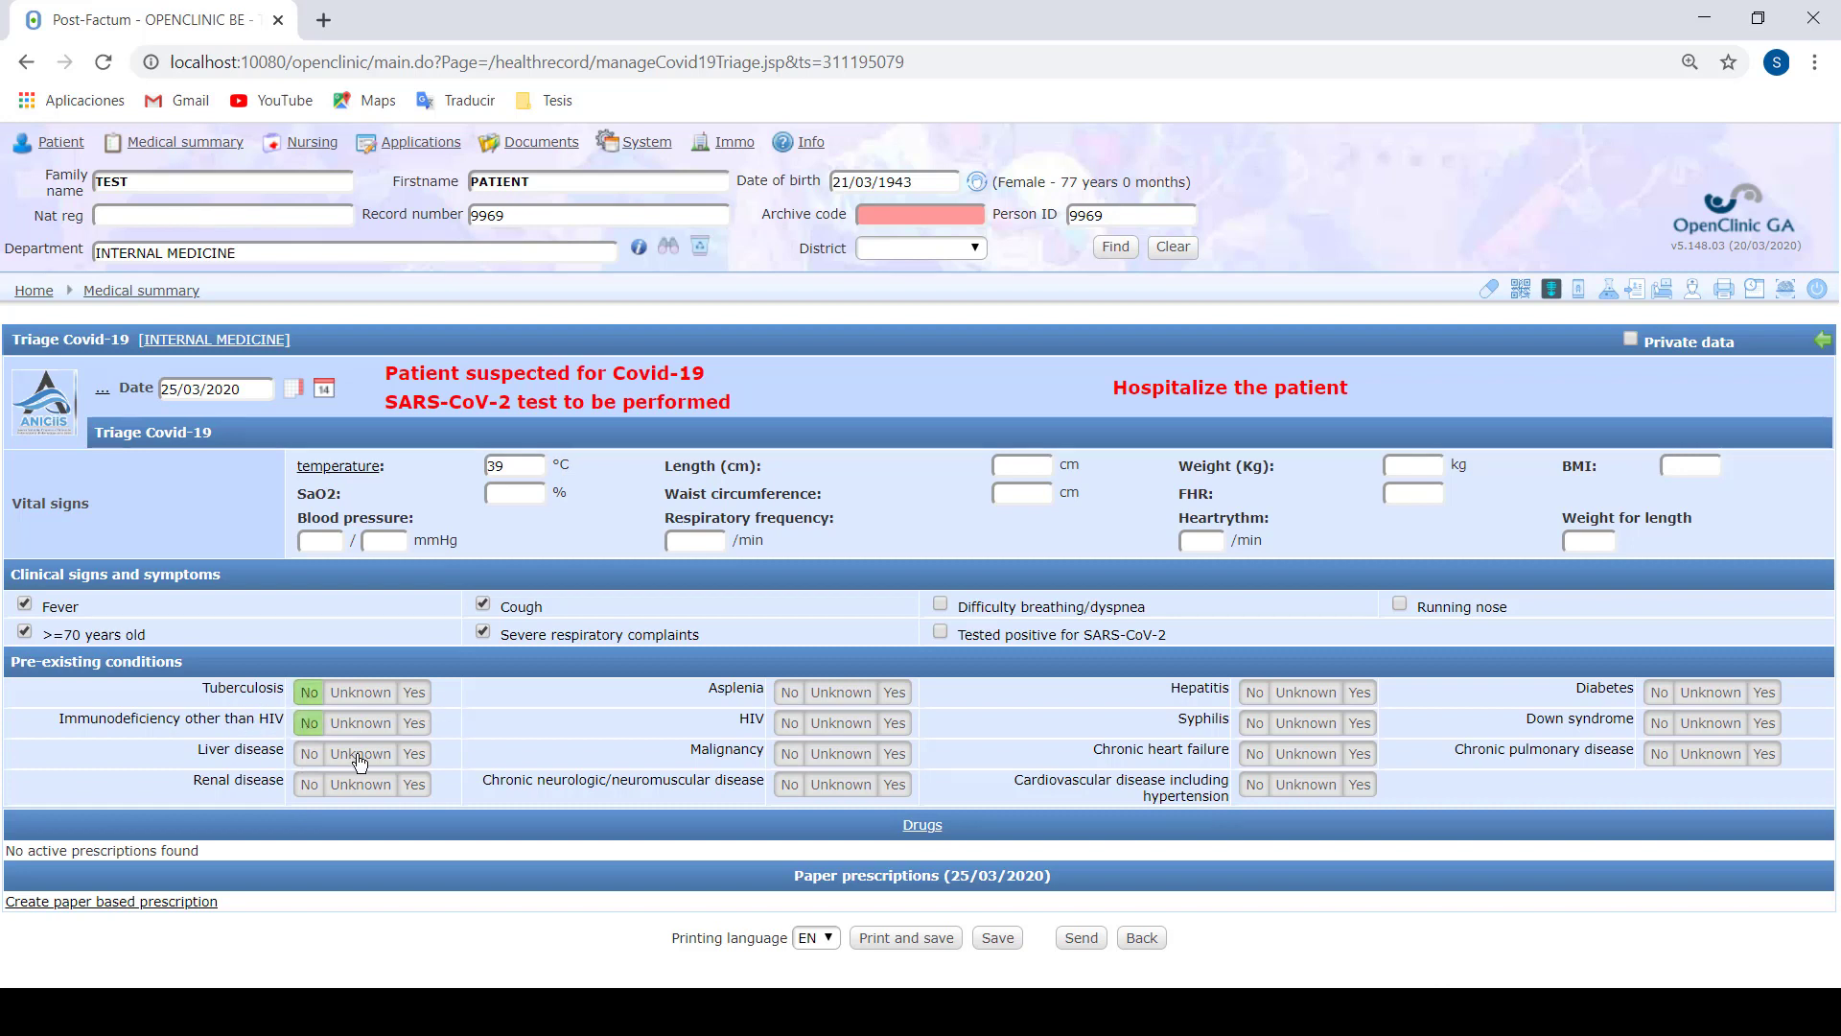
{"action": "left_click", "coordinate": [413, 753]}
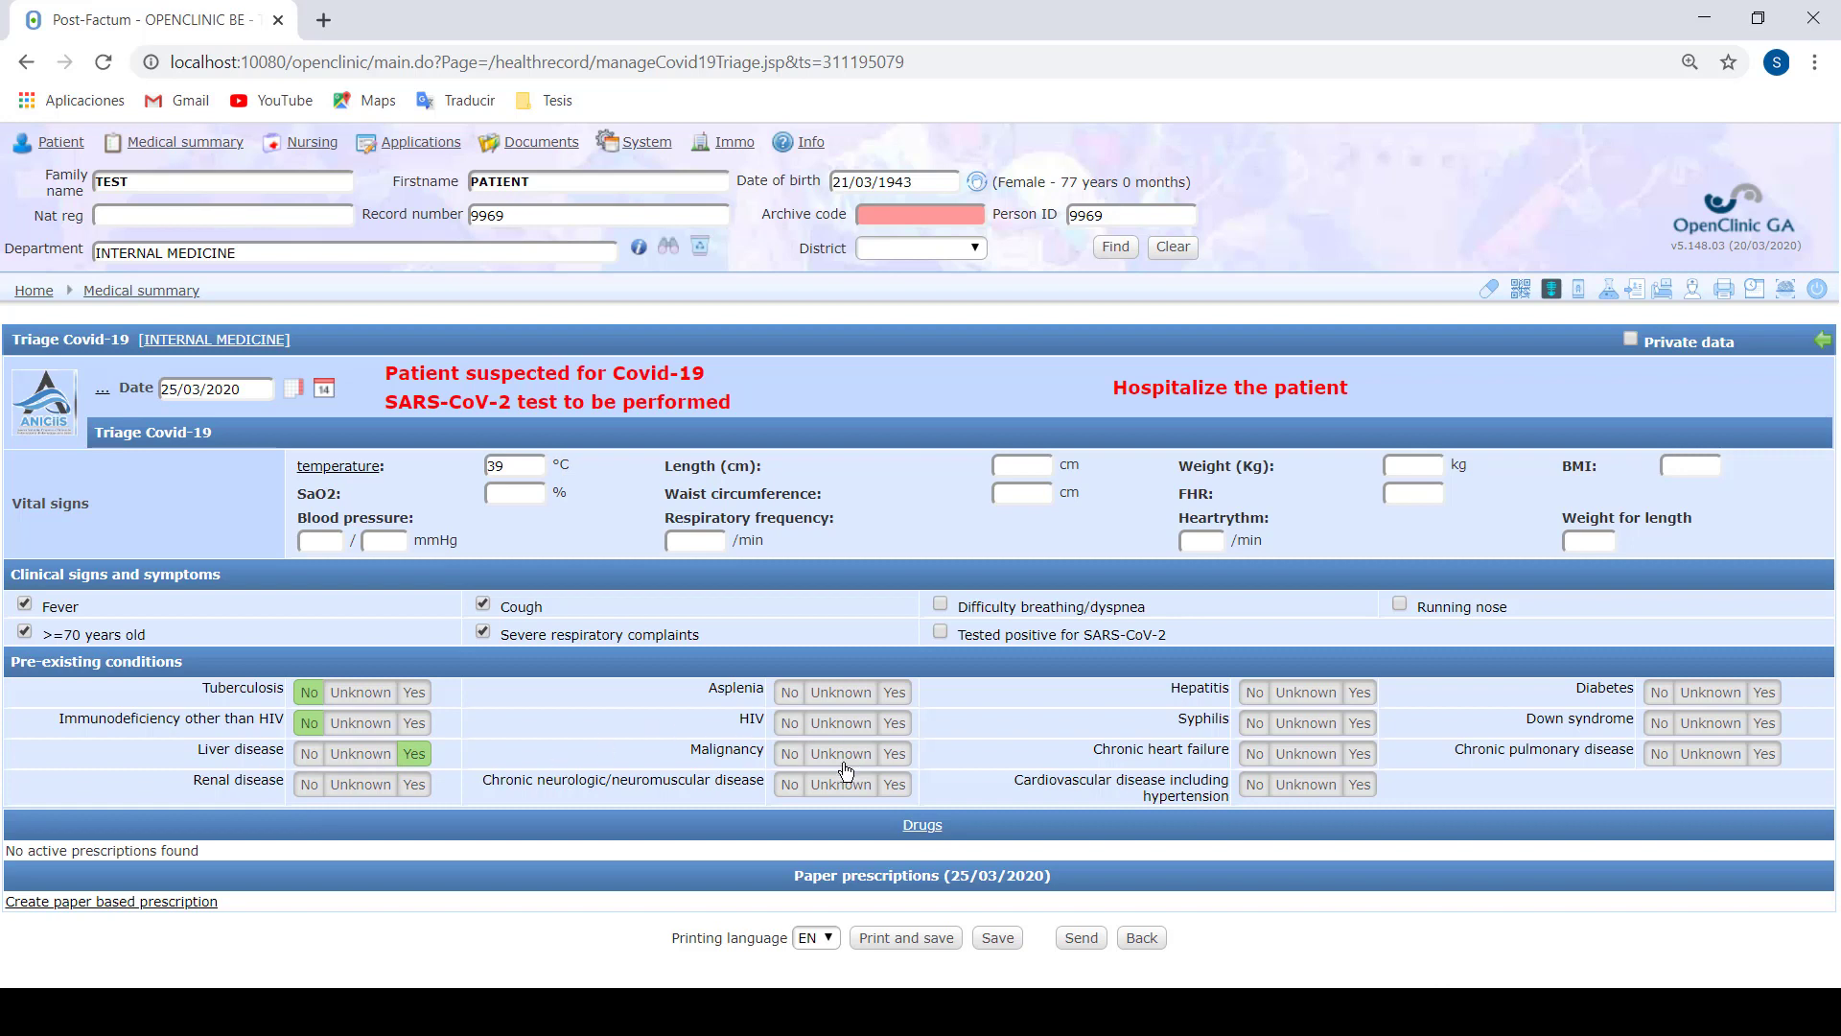
{"action": "left_click", "coordinate": [892, 755]}
{"action": "left_click", "coordinate": [1660, 693]}
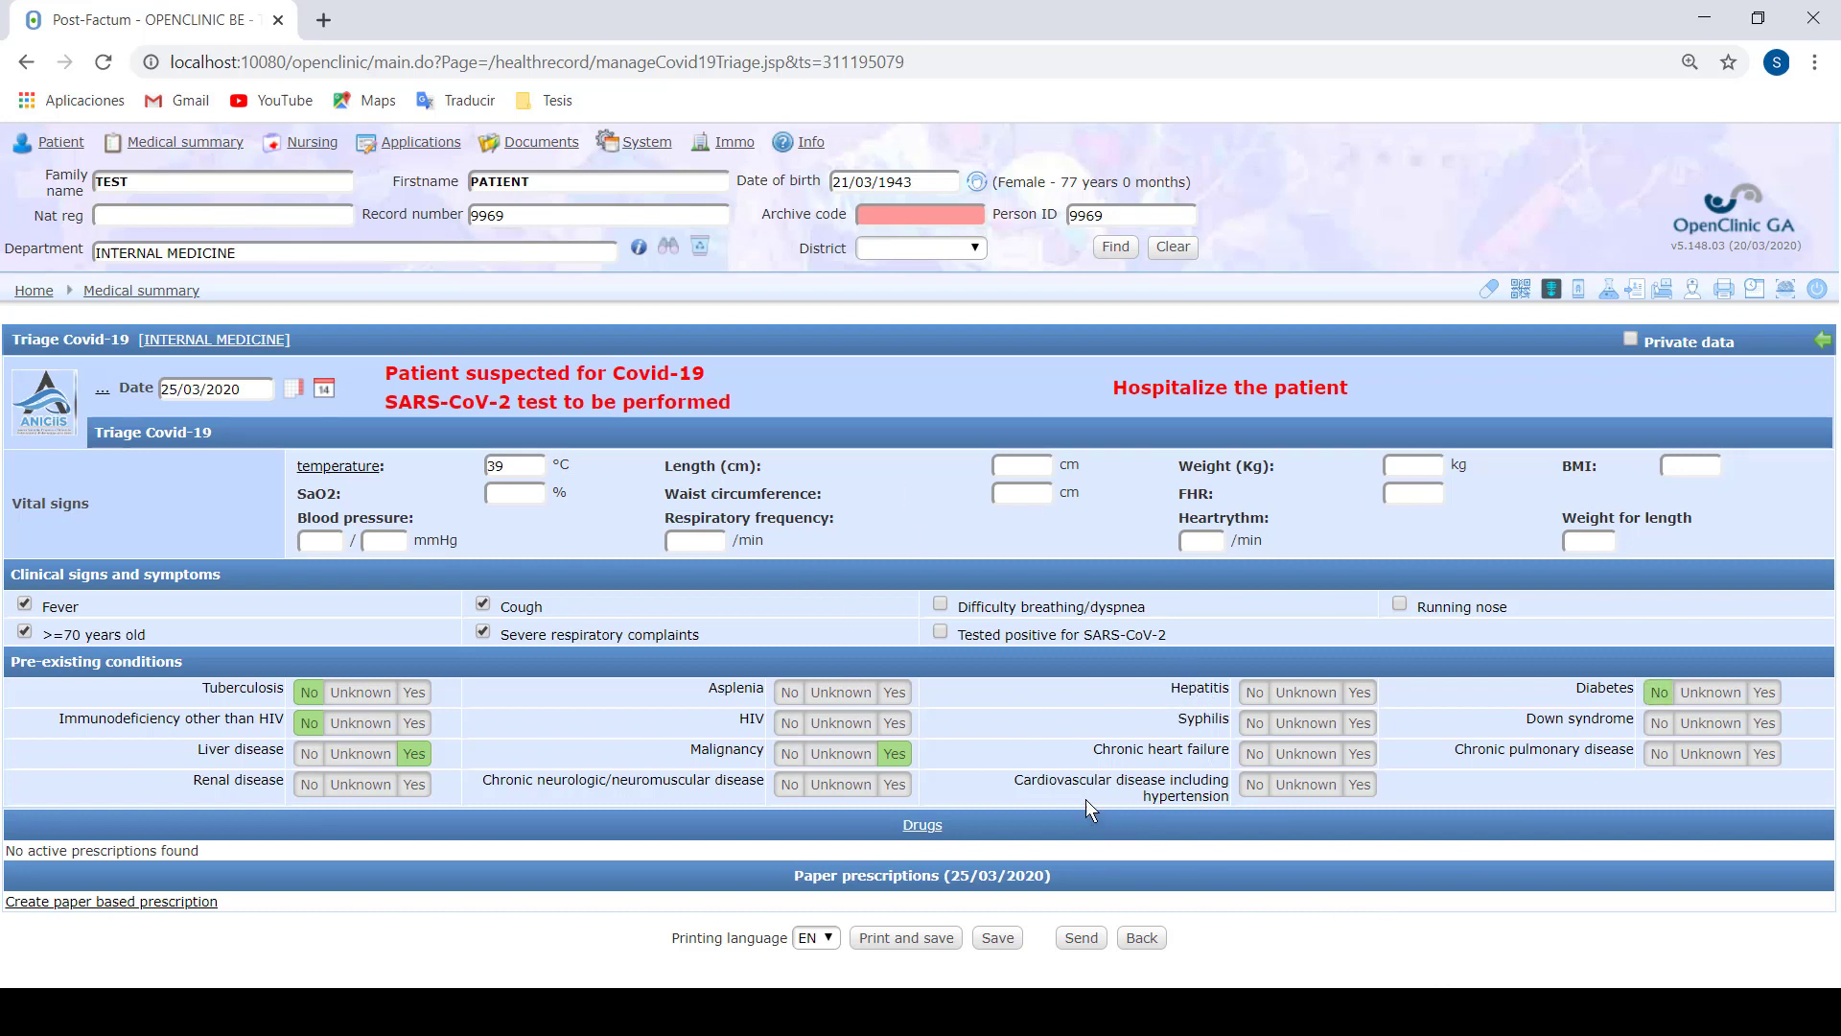
{"action": "left_click", "coordinate": [1013, 943]}
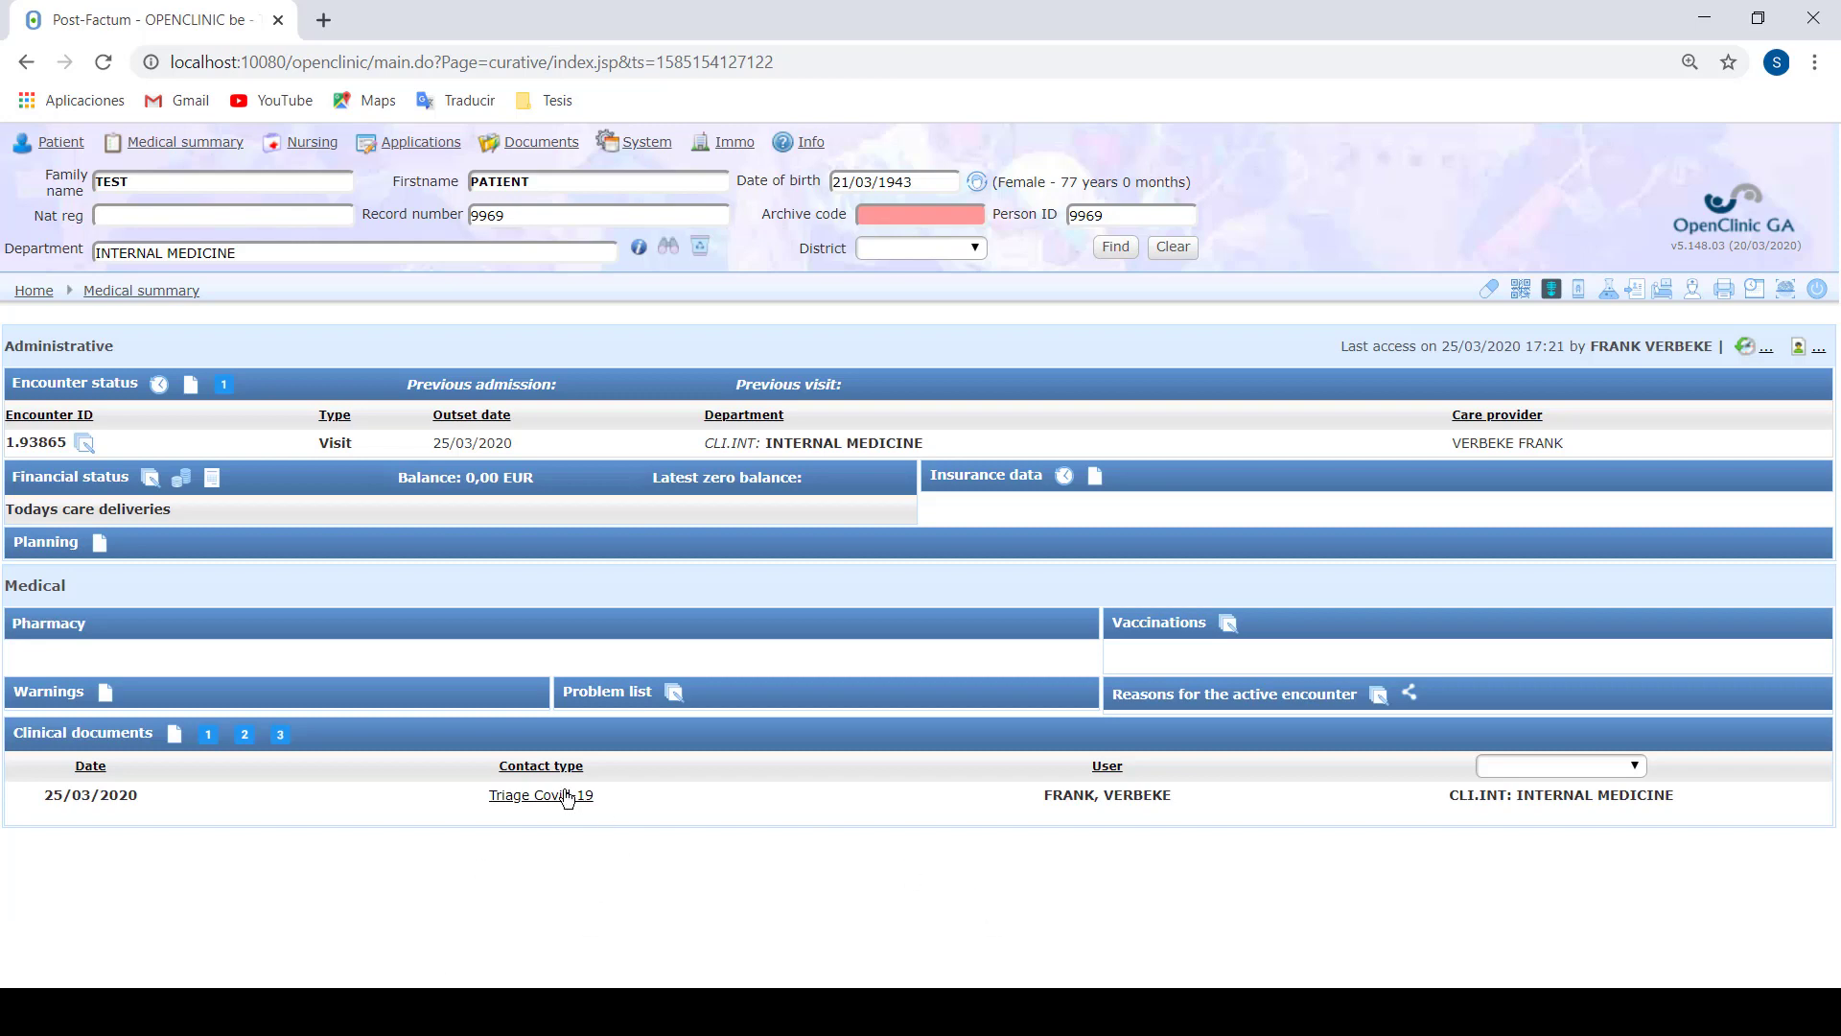
Review the saved Triage Covid-19 record and return to the medical summary
{"action": "left_click", "coordinate": [514, 797]}
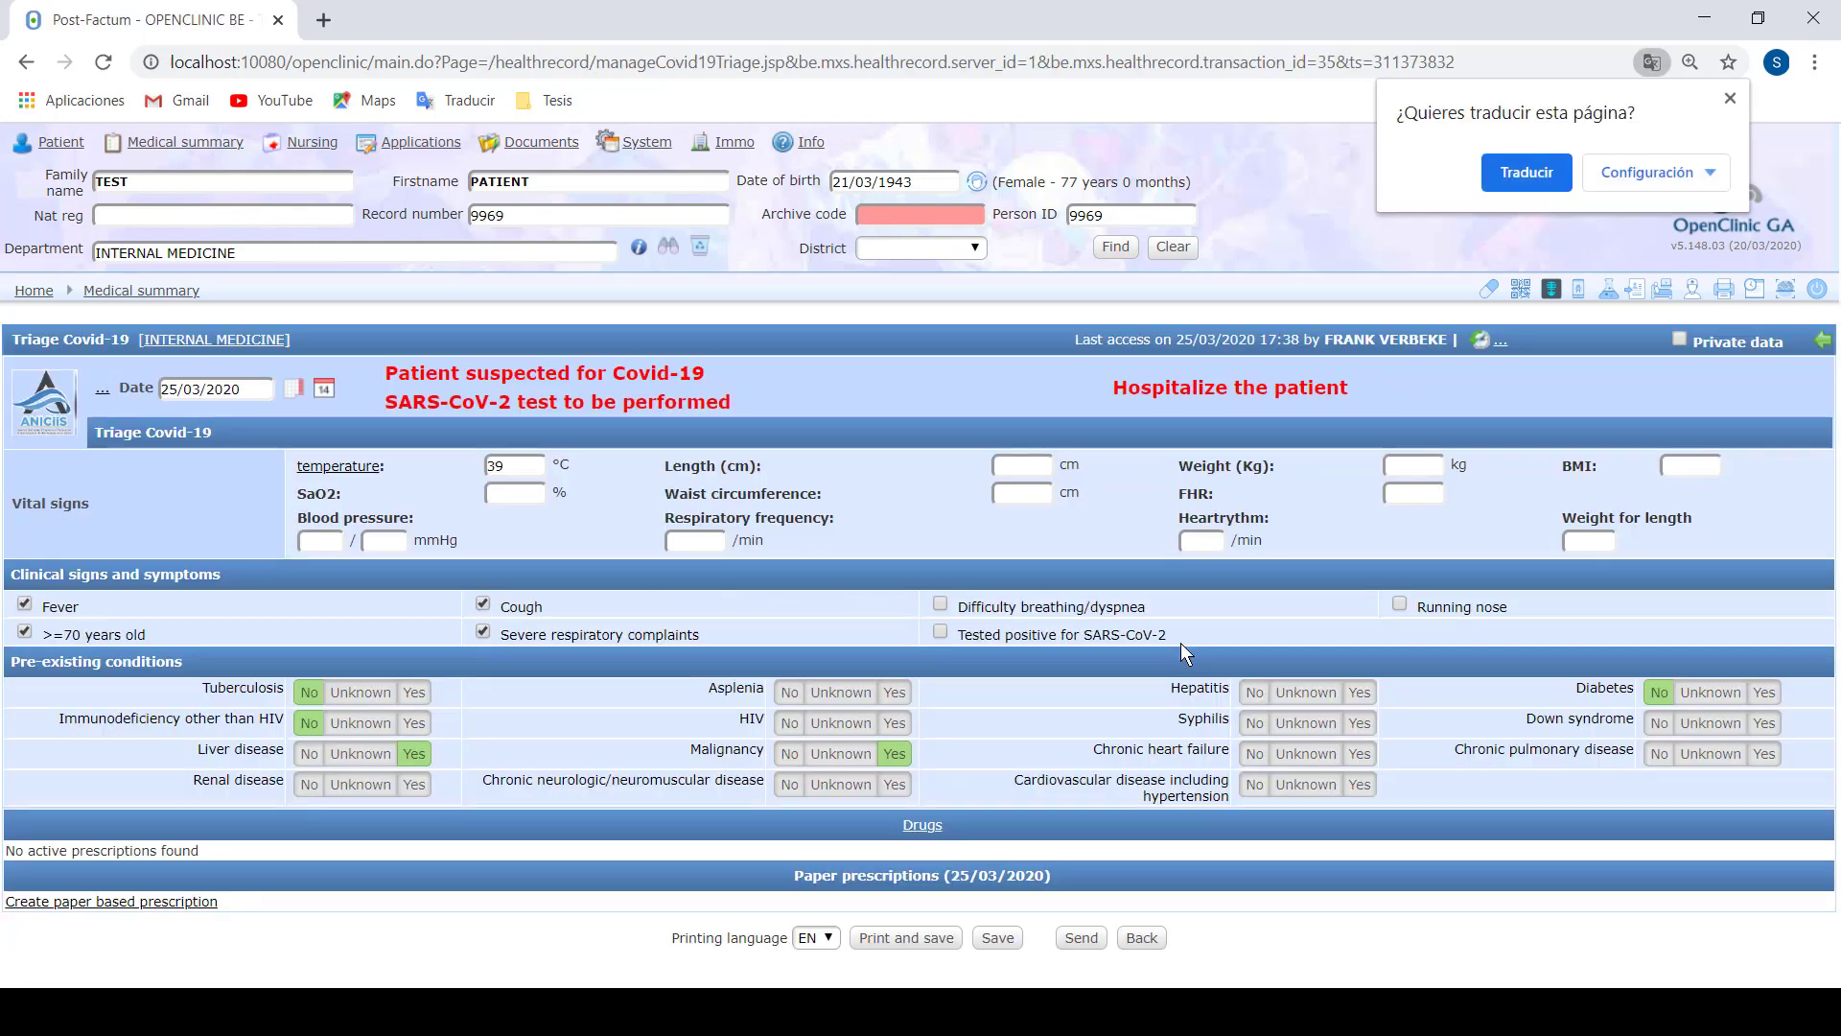
{"action": "left_click", "coordinate": [1728, 99]}
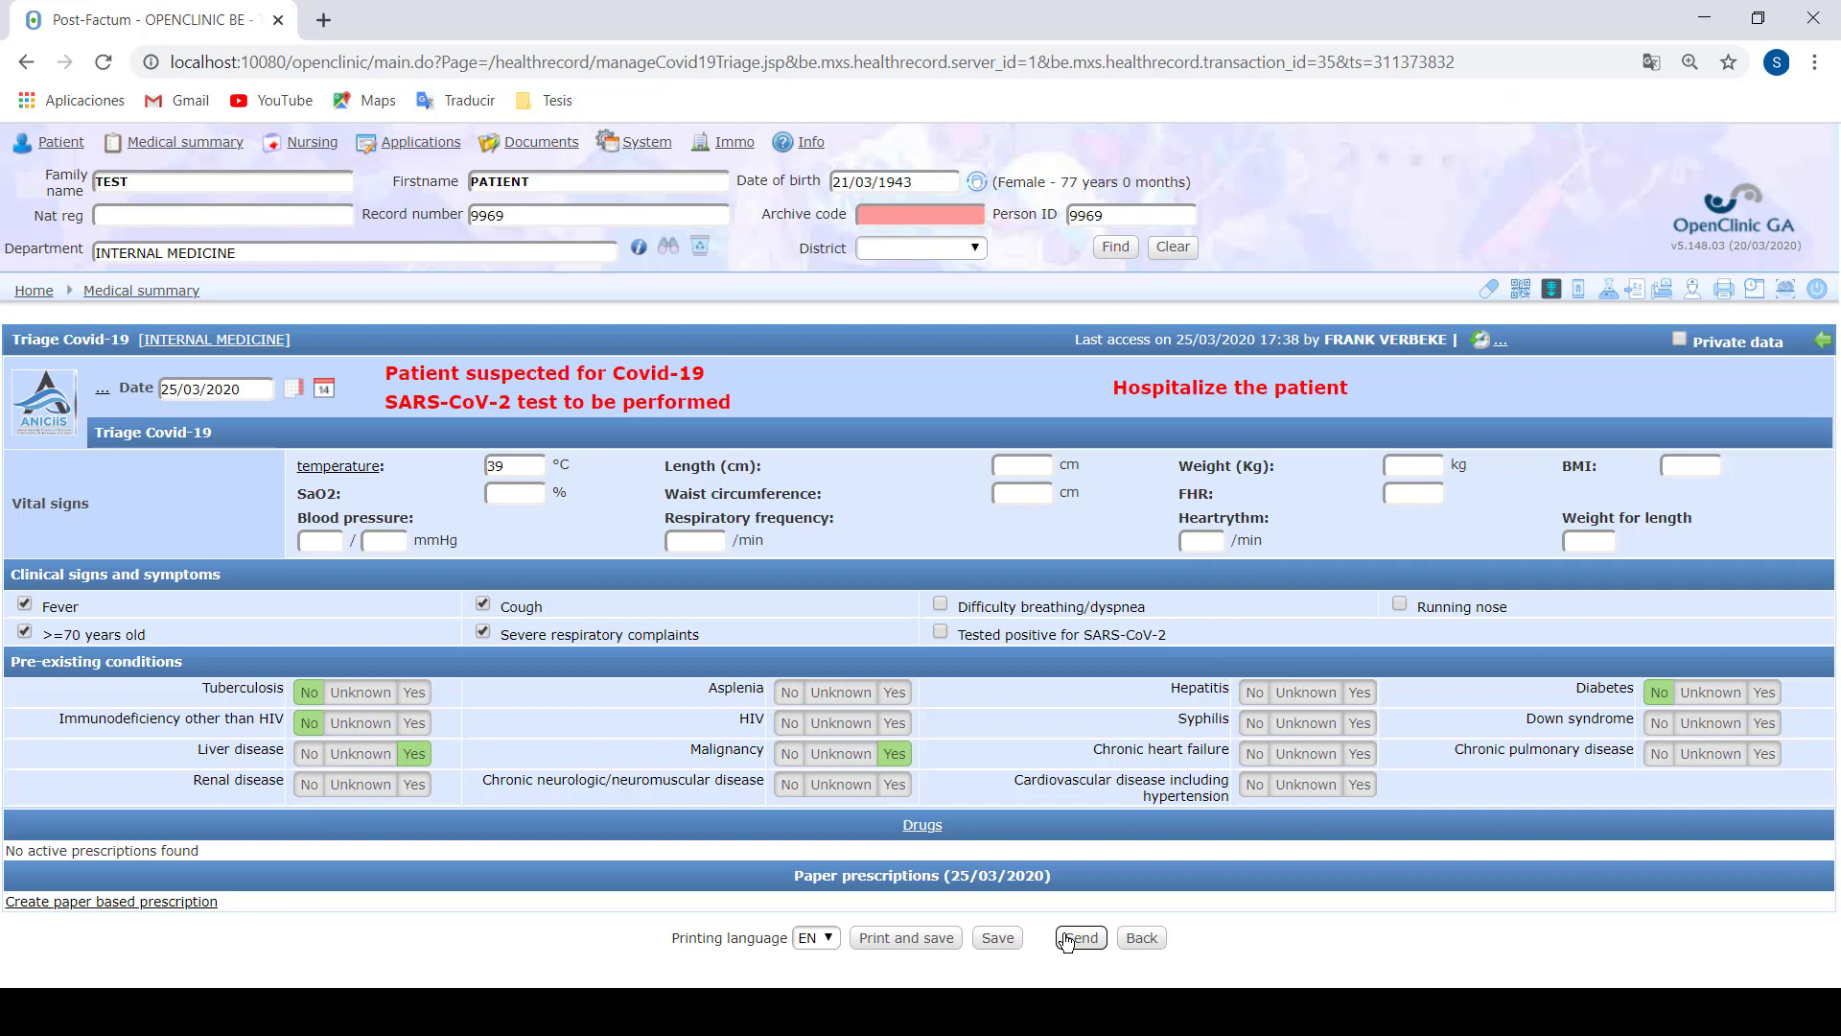
{"action": "left_click", "coordinate": [1142, 939]}
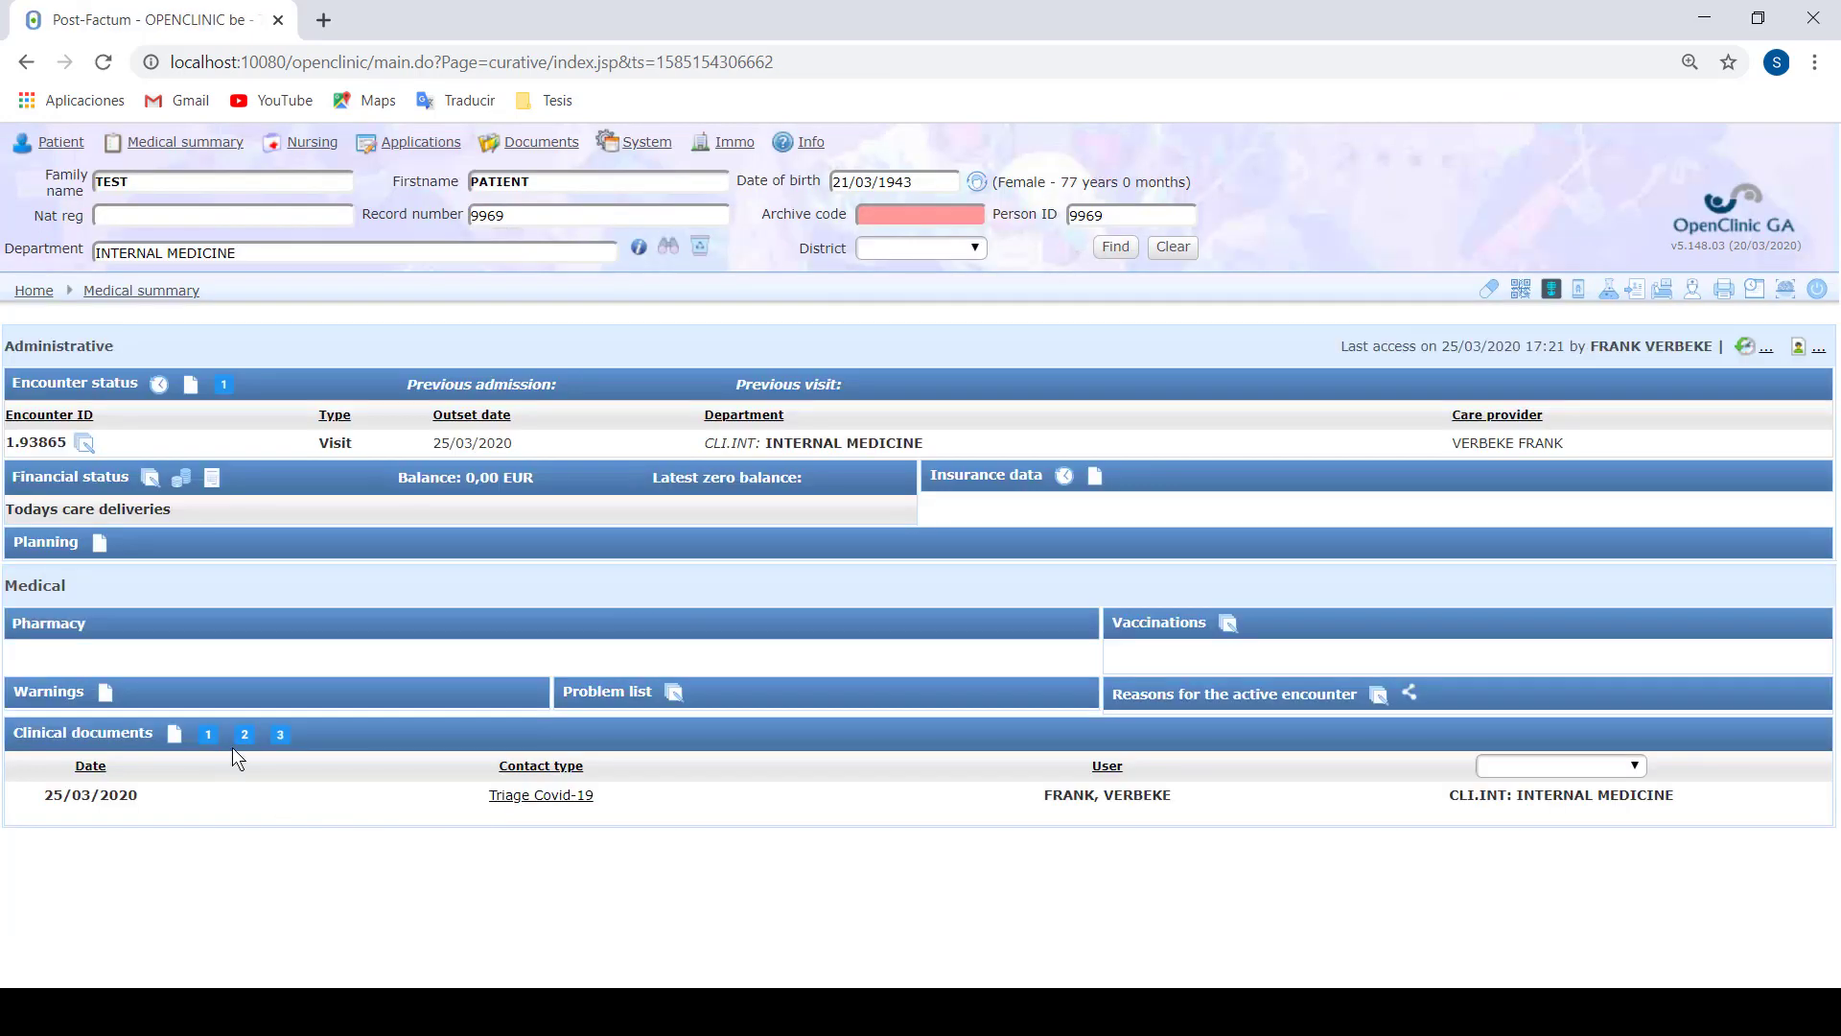
Start a new Consultation/admission Covid-19 form and scroll through its sections
{"action": "left_click", "coordinate": [243, 736]}
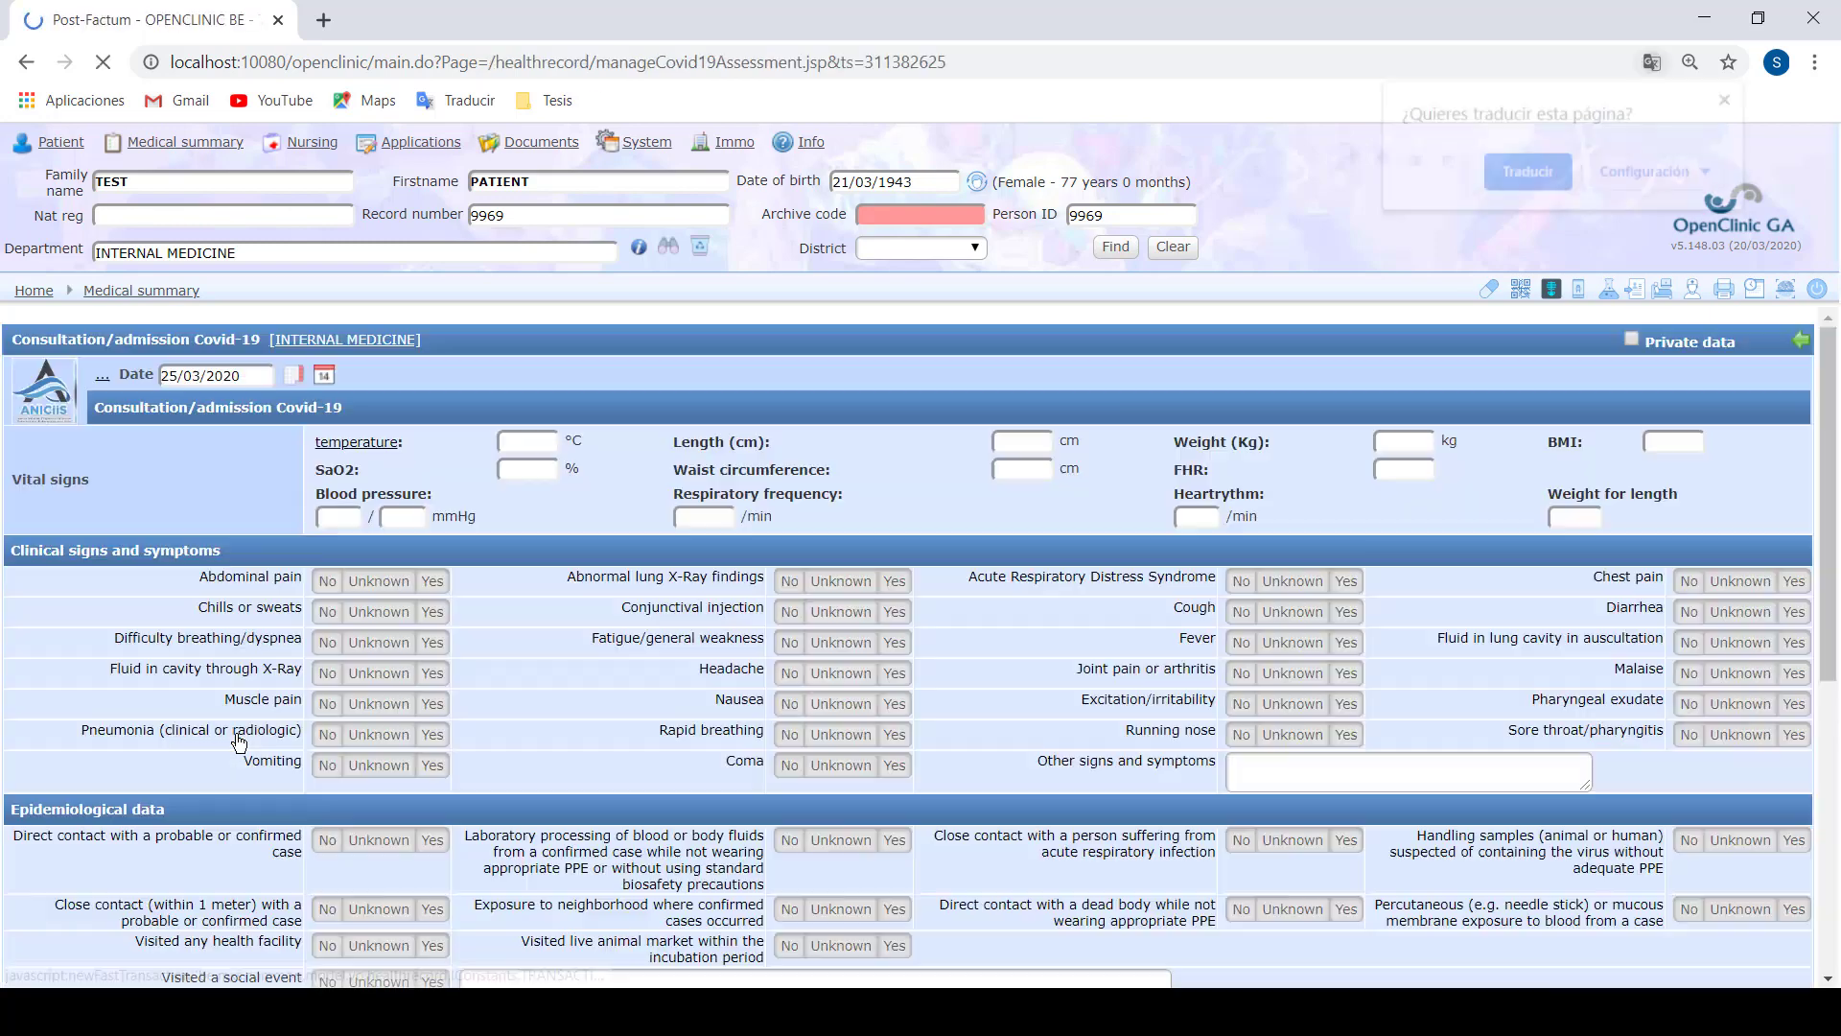
{"action": "left_click", "coordinate": [1726, 98]}
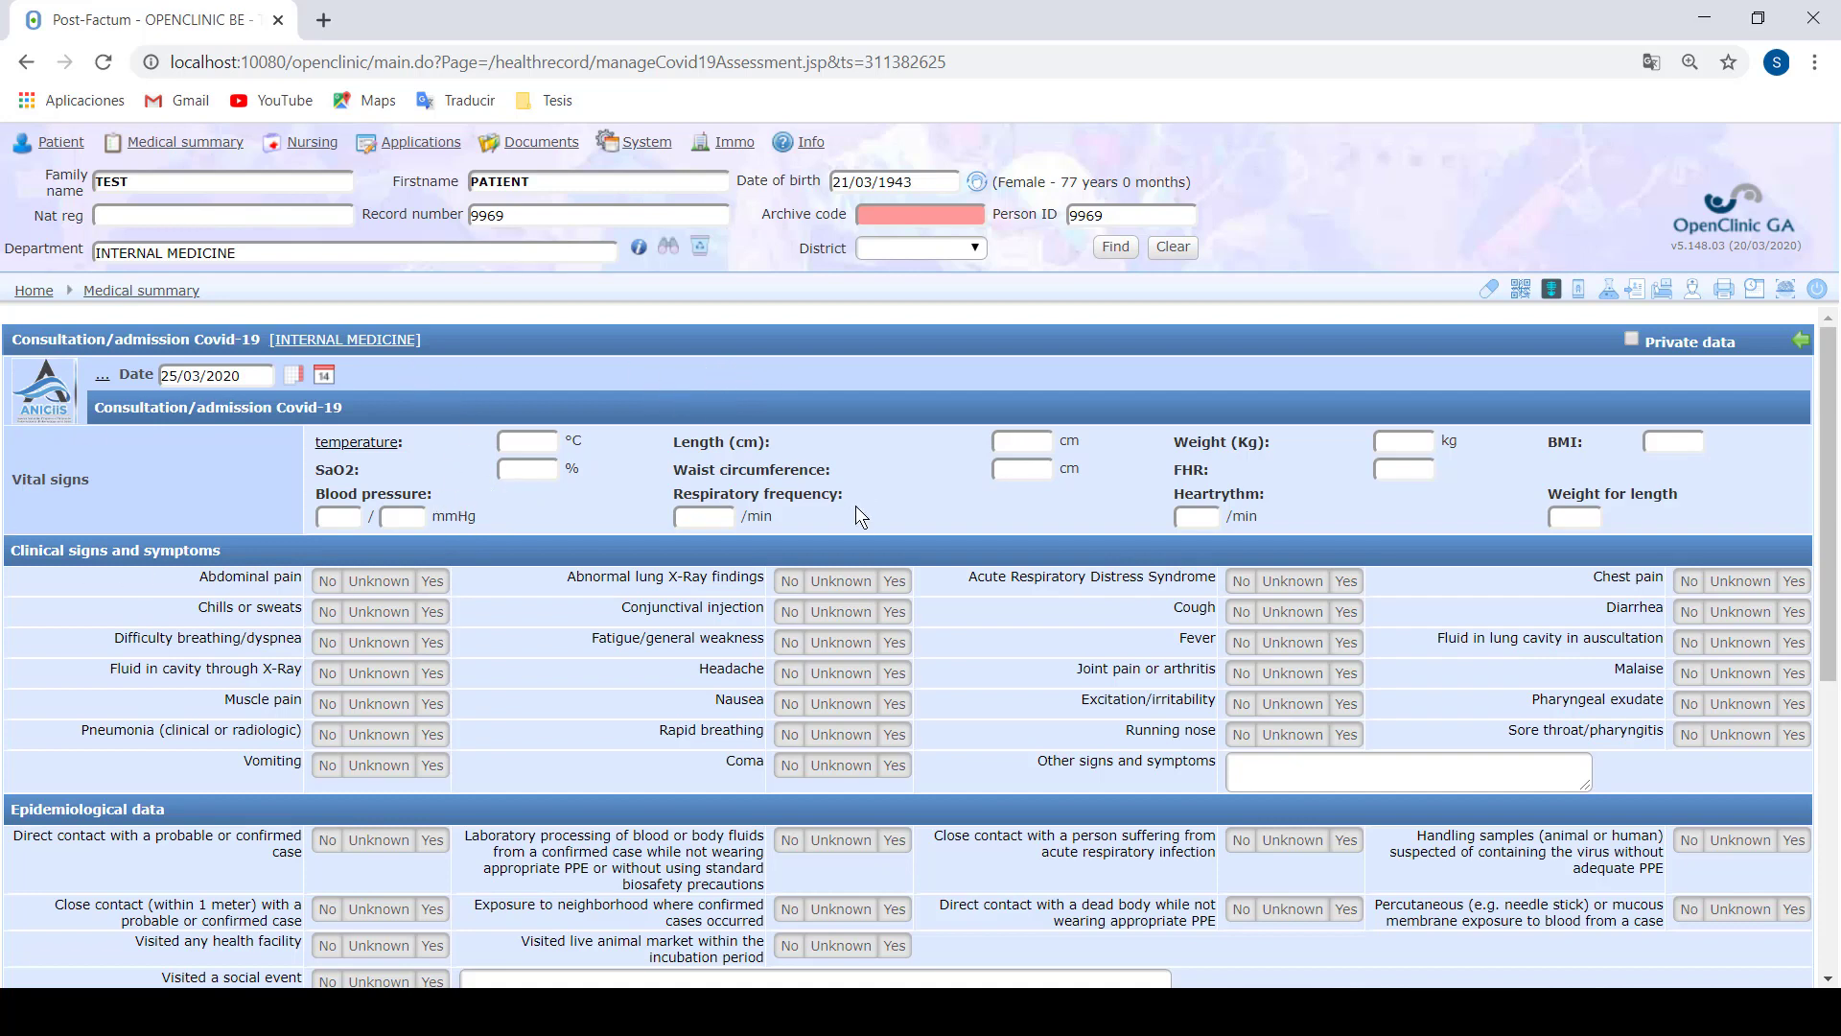
{"action": "scroll", "coordinate": [856, 507], "scroll_direction": "down", "scroll_amount": 1}
{"action": "scroll", "coordinate": [527, 452], "scroll_direction": "down", "scroll_amount": 2}
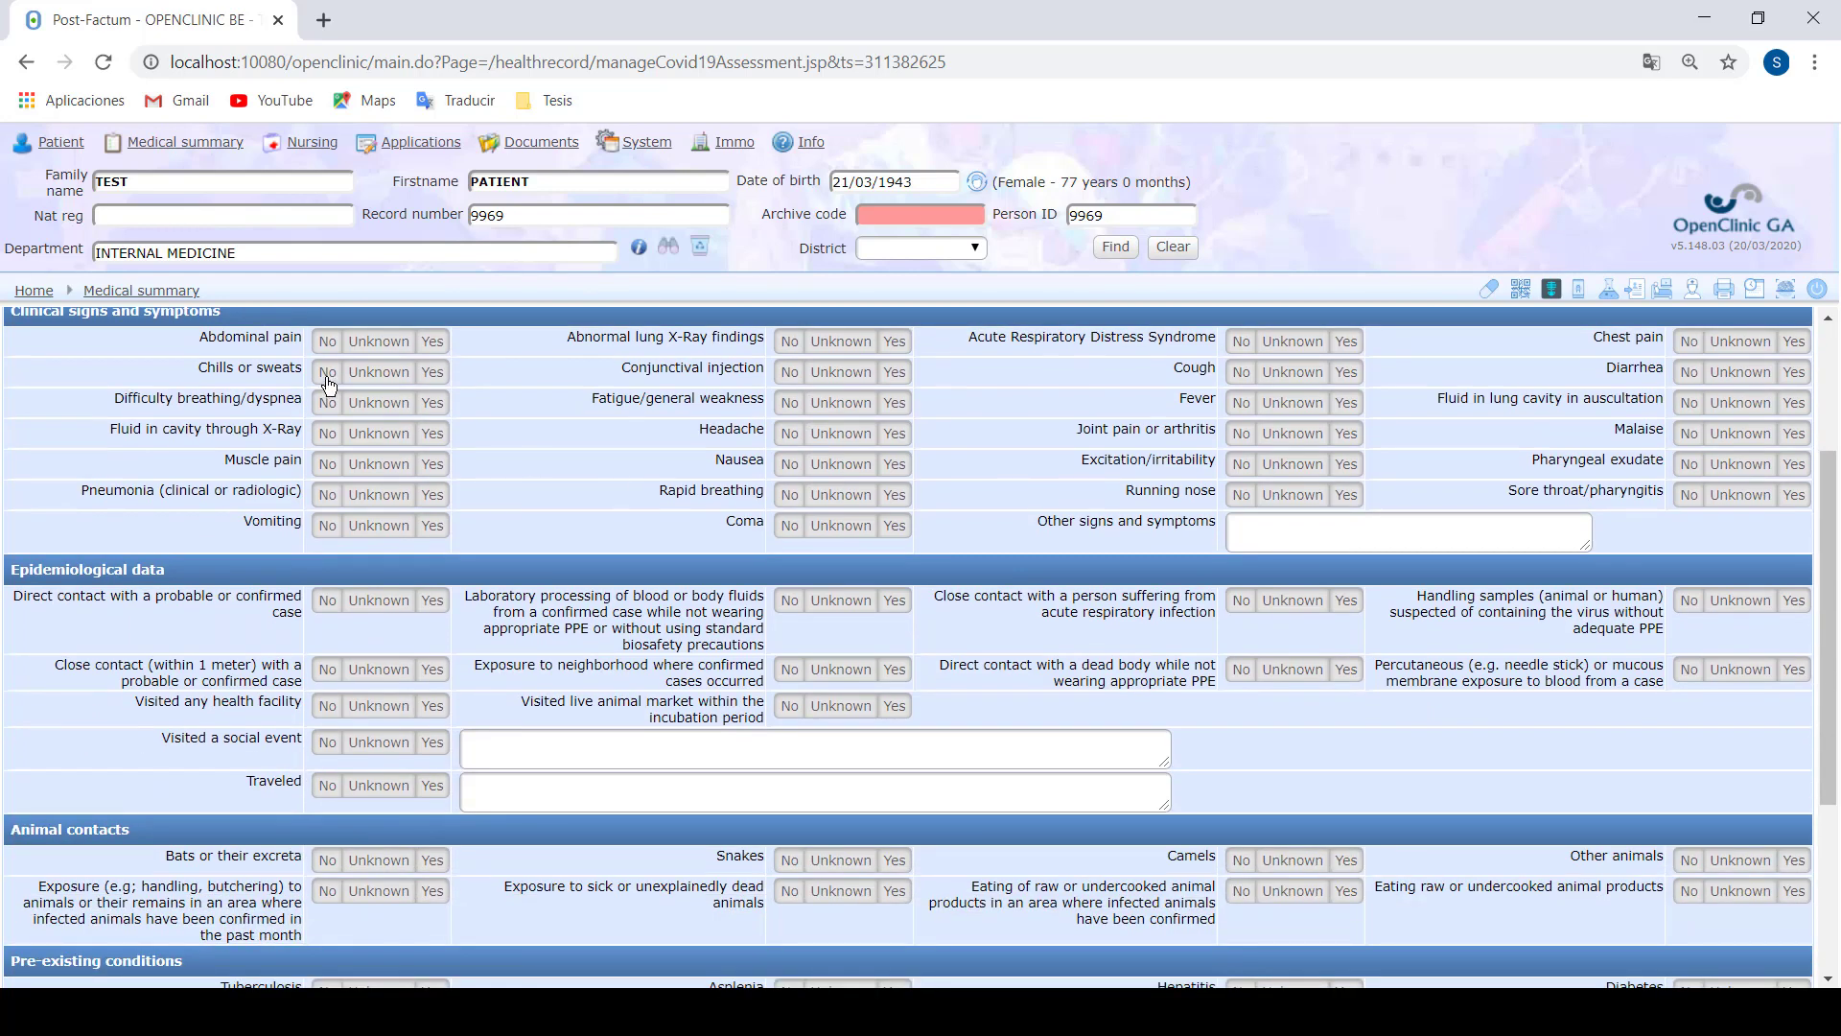
{"action": "scroll", "coordinate": [550, 447], "scroll_direction": "up", "scroll_amount": 1}
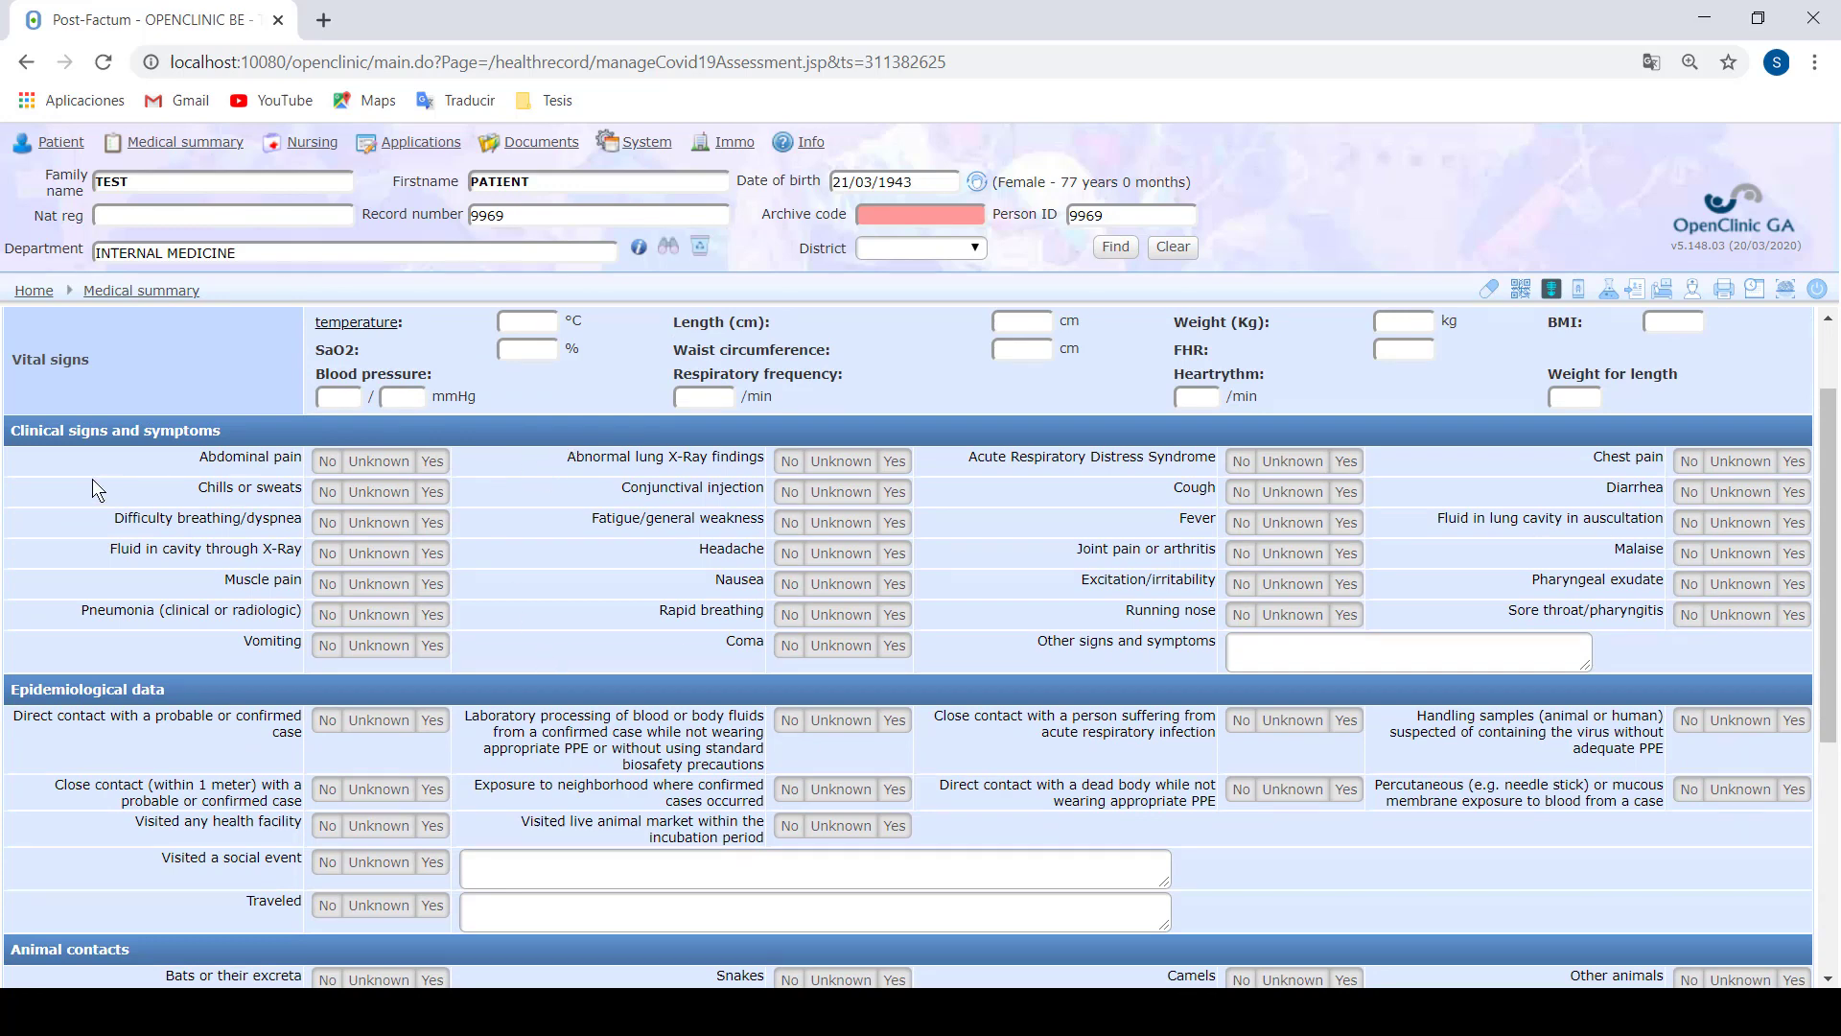
{"action": "left_click_drag", "start_coordinate": [62, 432], "coordinate": [255, 424]}
{"action": "left_click", "coordinate": [254, 424]}
{"action": "scroll", "coordinate": [418, 698], "scroll_direction": "down", "scroll_amount": 3}
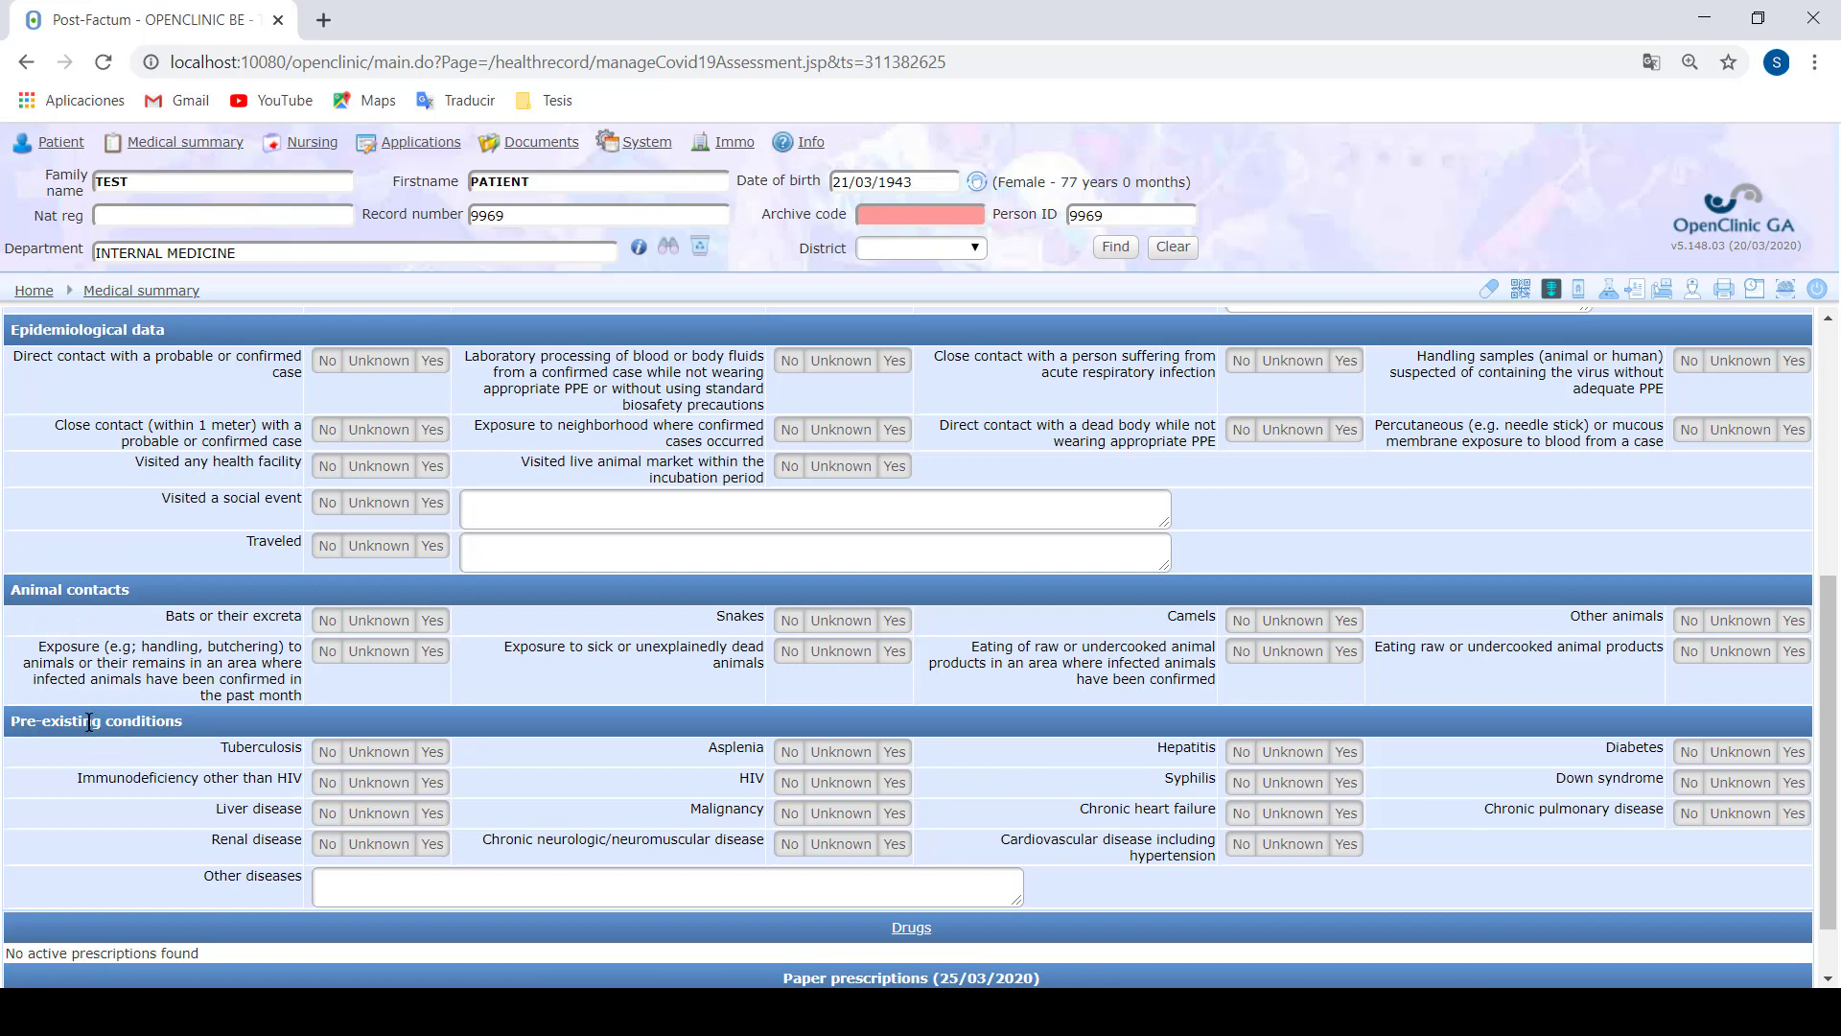
{"action": "scroll", "coordinate": [370, 650], "scroll_direction": "up", "scroll_amount": 1}
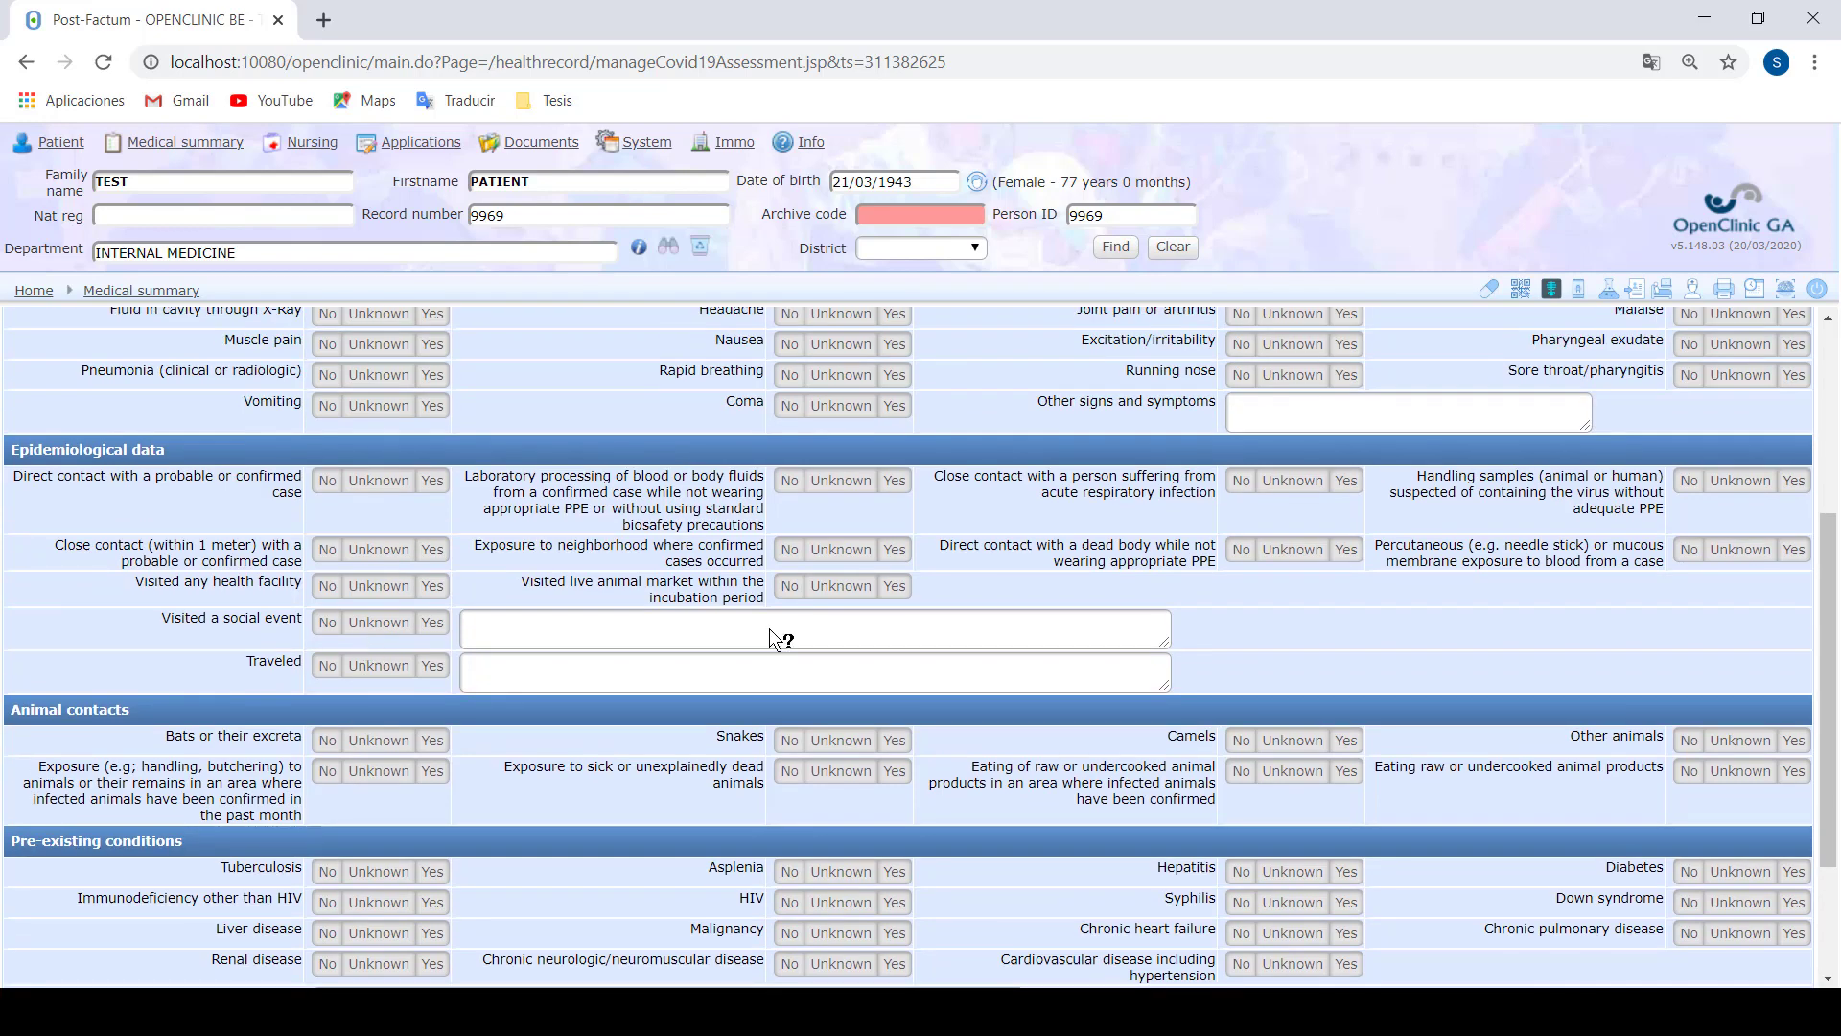
{"action": "scroll", "coordinate": [795, 537], "scroll_direction": "up", "scroll_amount": 3}
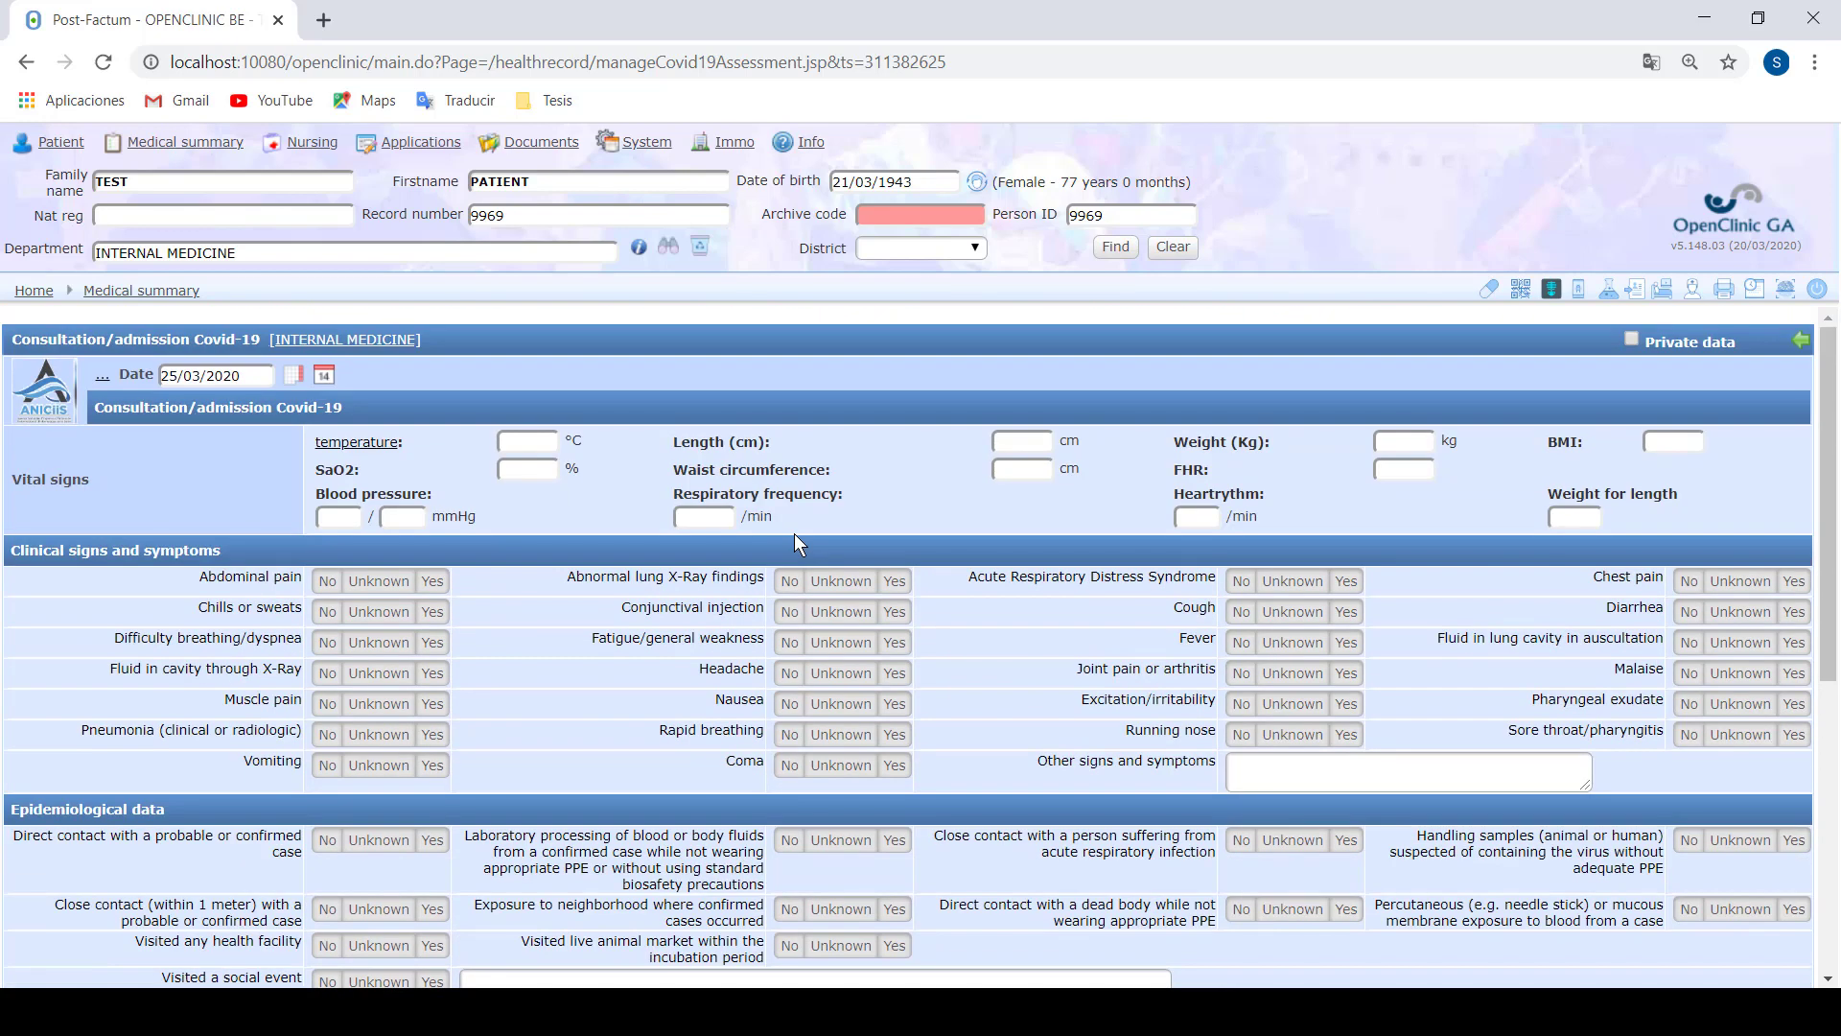
{"action": "scroll", "coordinate": [794, 533], "scroll_direction": "down", "scroll_amount": 4}
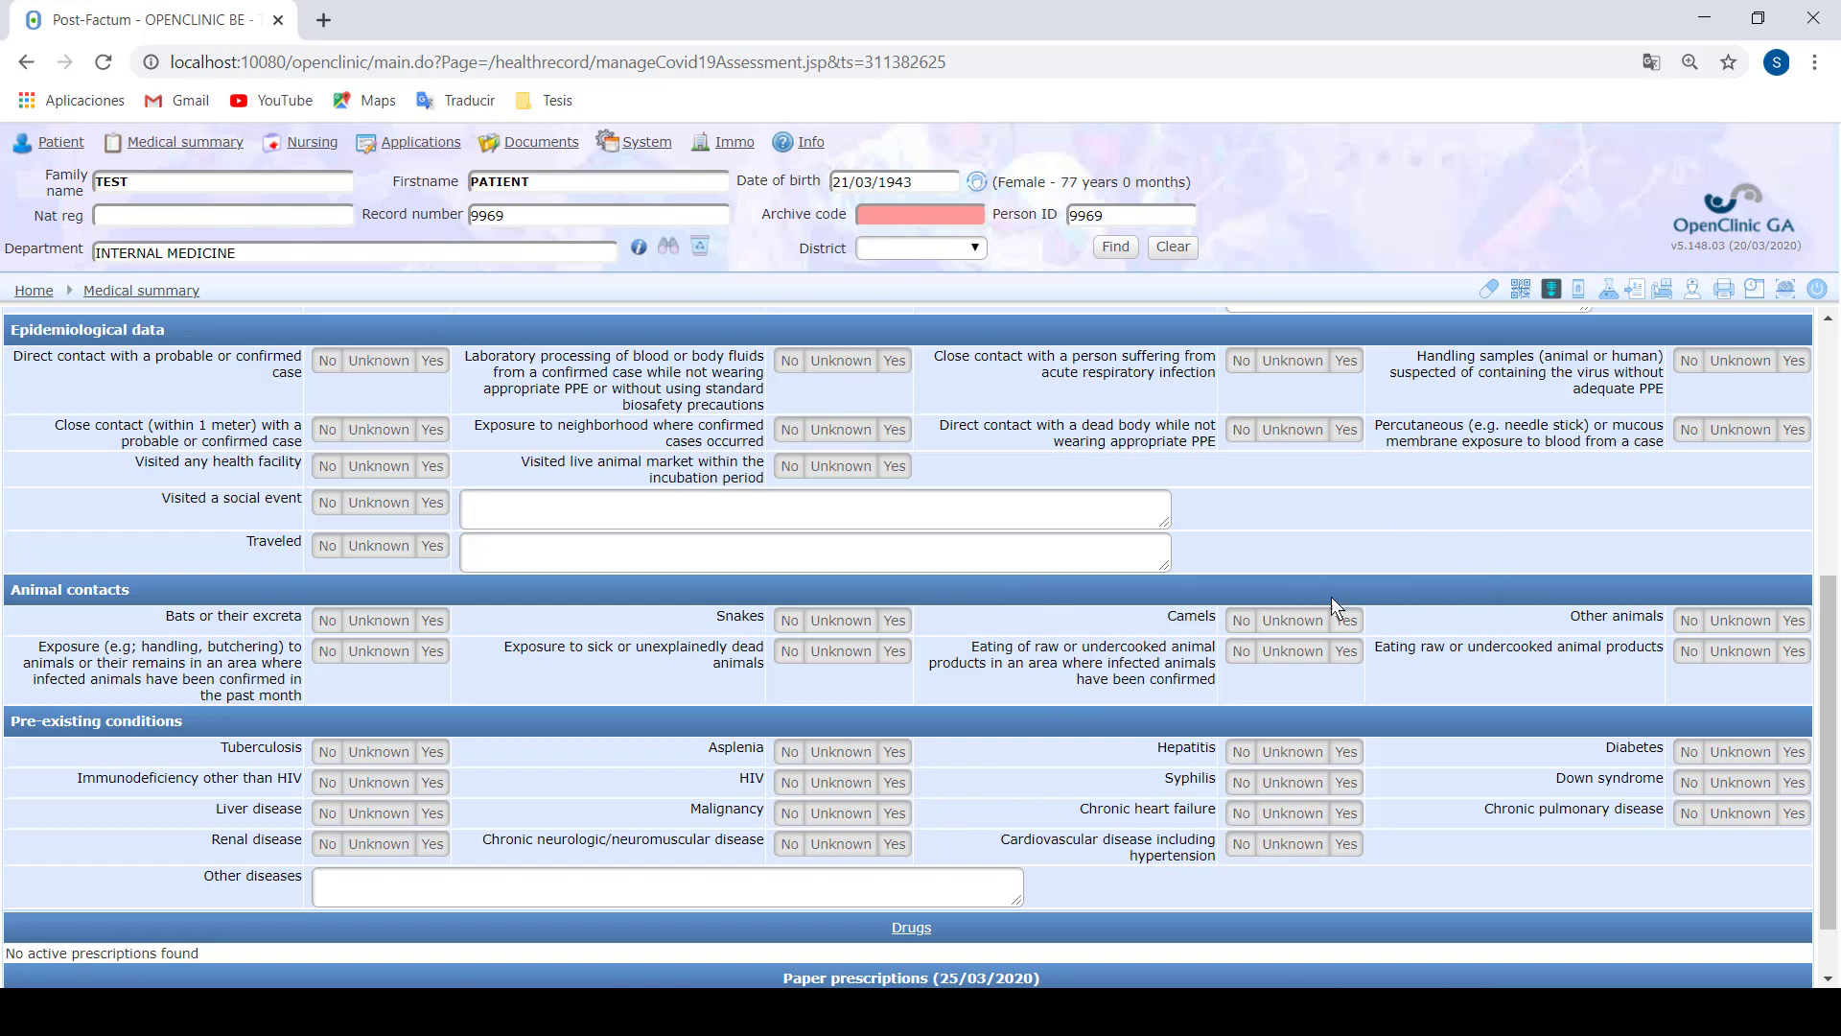
{"action": "scroll", "coordinate": [1181, 528], "scroll_direction": "up", "scroll_amount": 5}
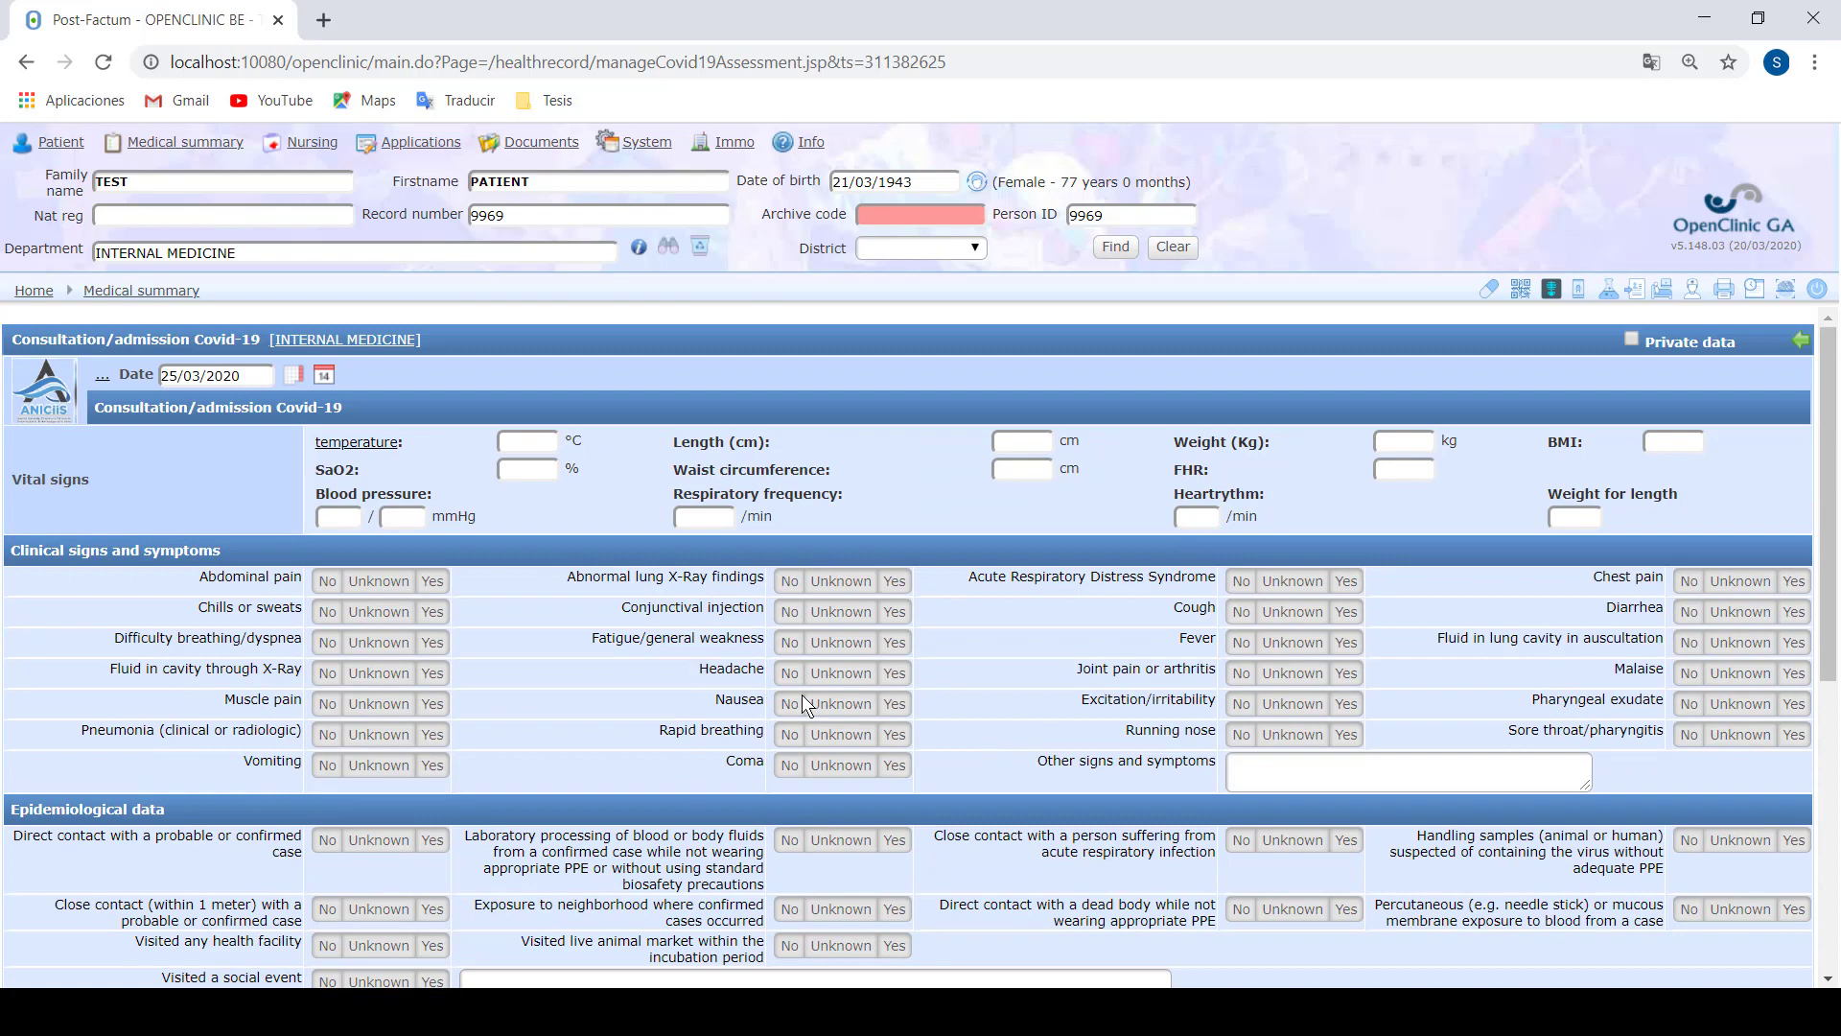
Mark Headache, Rapid breathing and Coma as No
{"action": "left_click", "coordinate": [790, 673]}
{"action": "left_click", "coordinate": [790, 735]}
{"action": "left_click", "coordinate": [789, 765]}
{"action": "scroll", "coordinate": [558, 701], "scroll_direction": "down", "scroll_amount": 6}
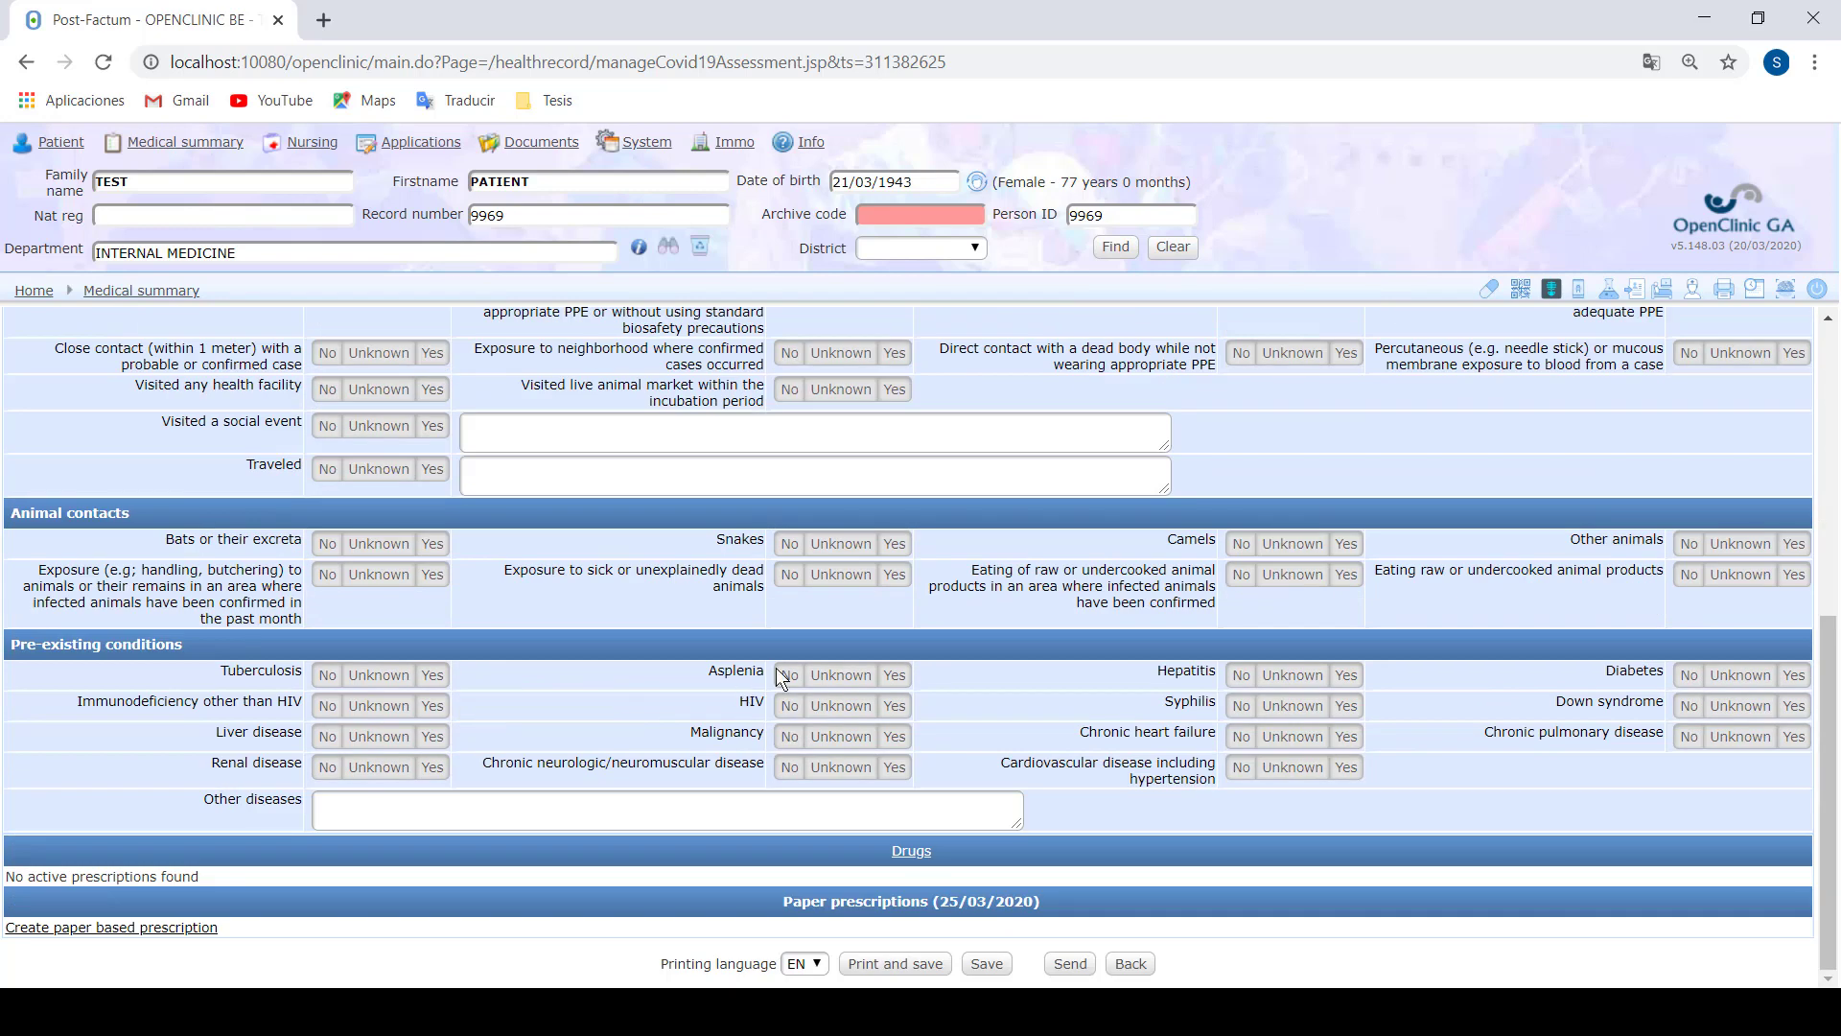
Save the consultation form and start a new Suivi Covid-19 follow-up form
{"action": "left_click", "coordinate": [988, 963]}
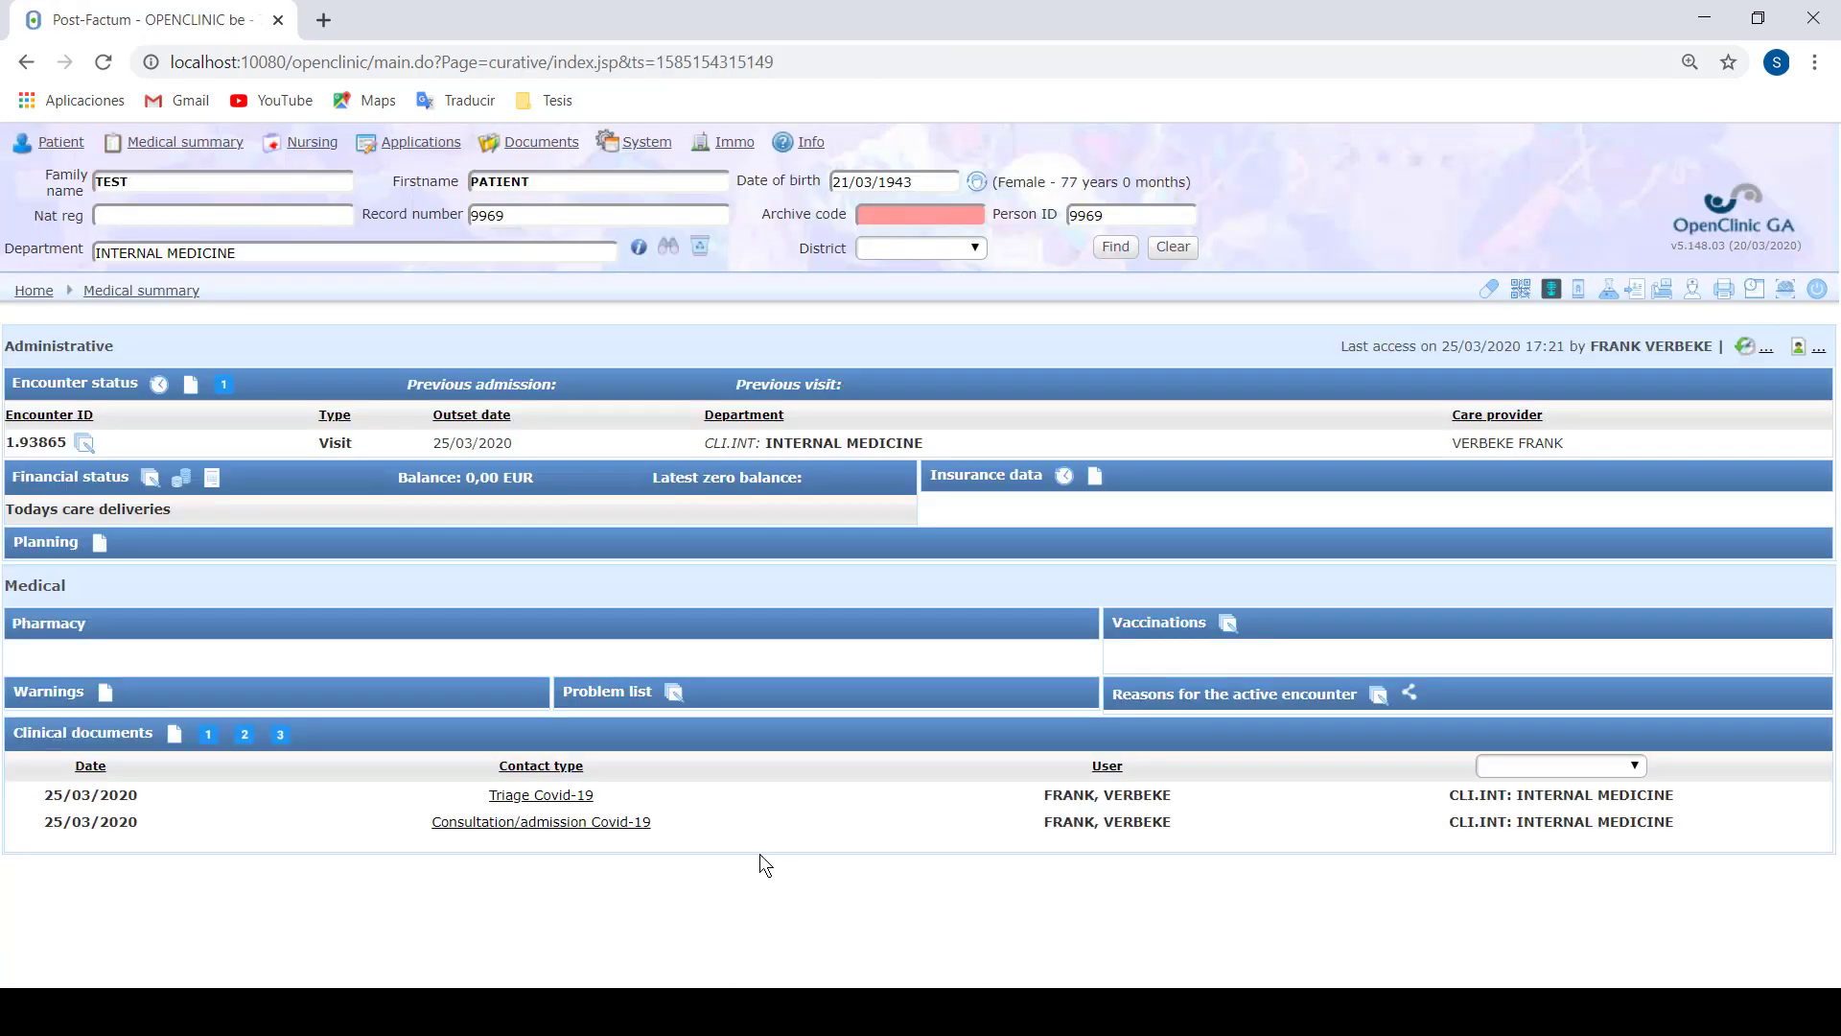
{"action": "left_click", "coordinate": [244, 734]}
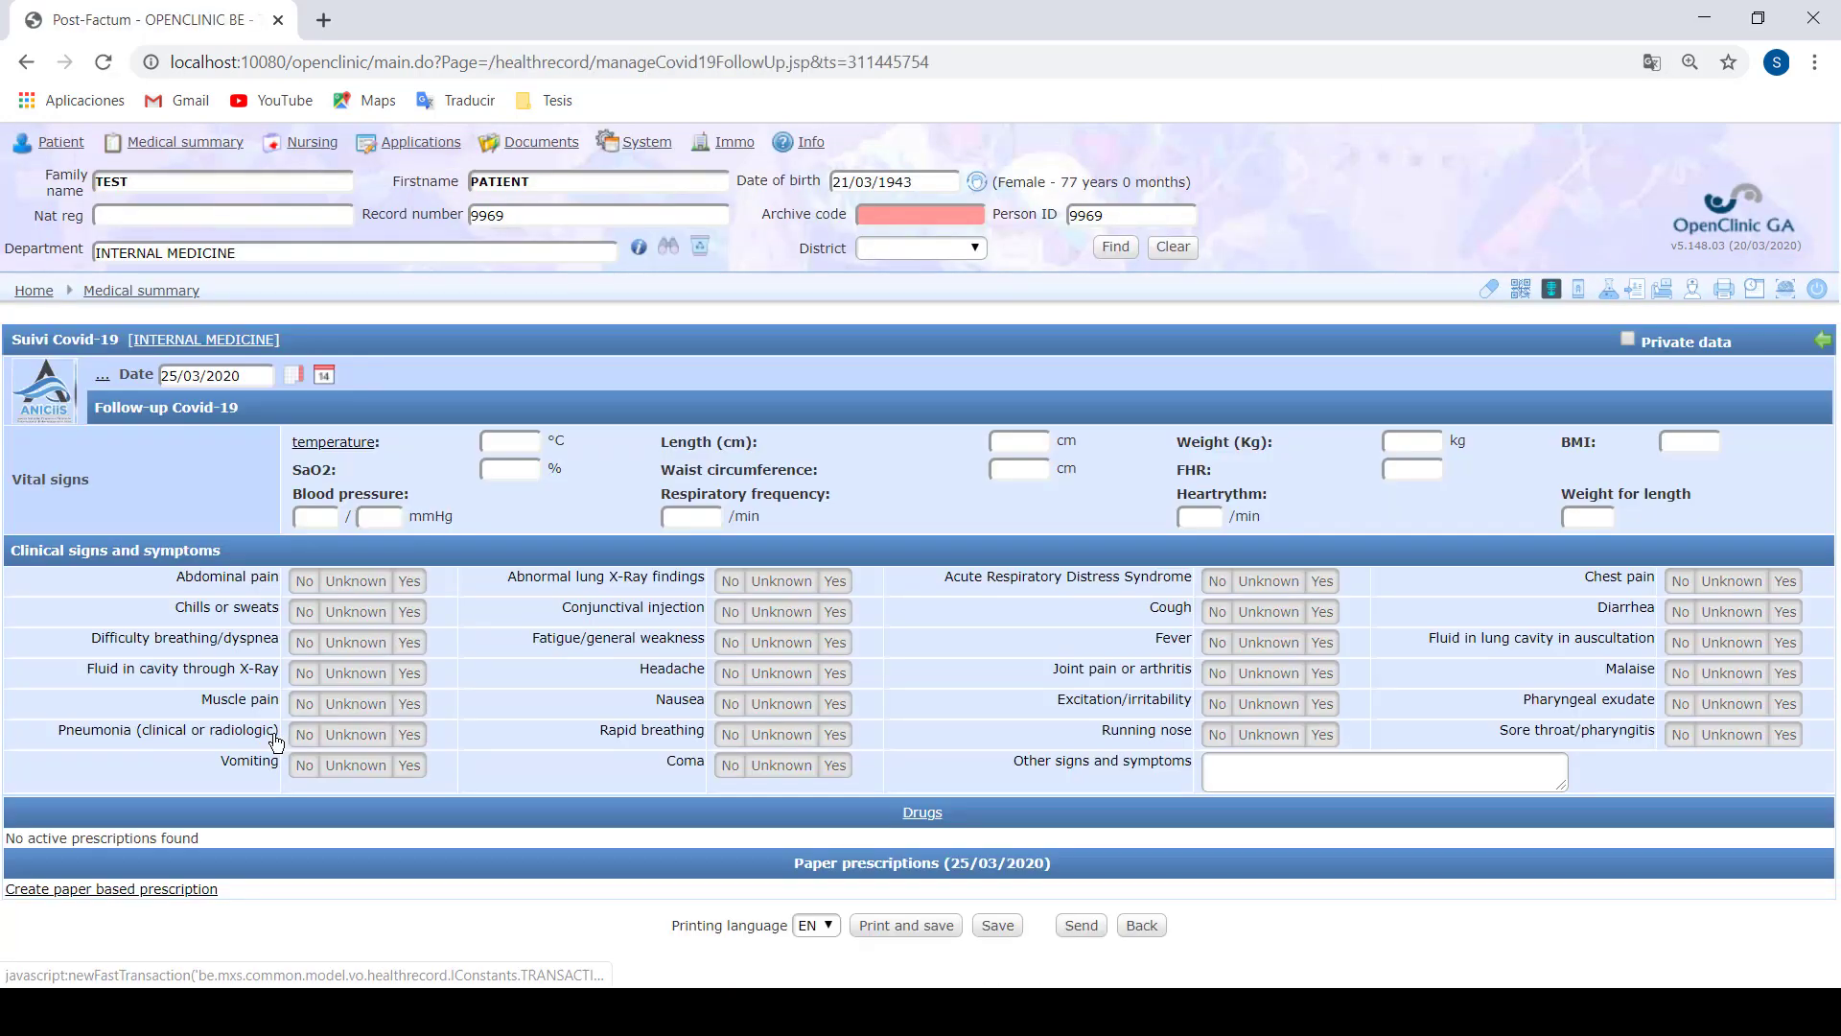
{"action": "left_click", "coordinate": [1731, 98]}
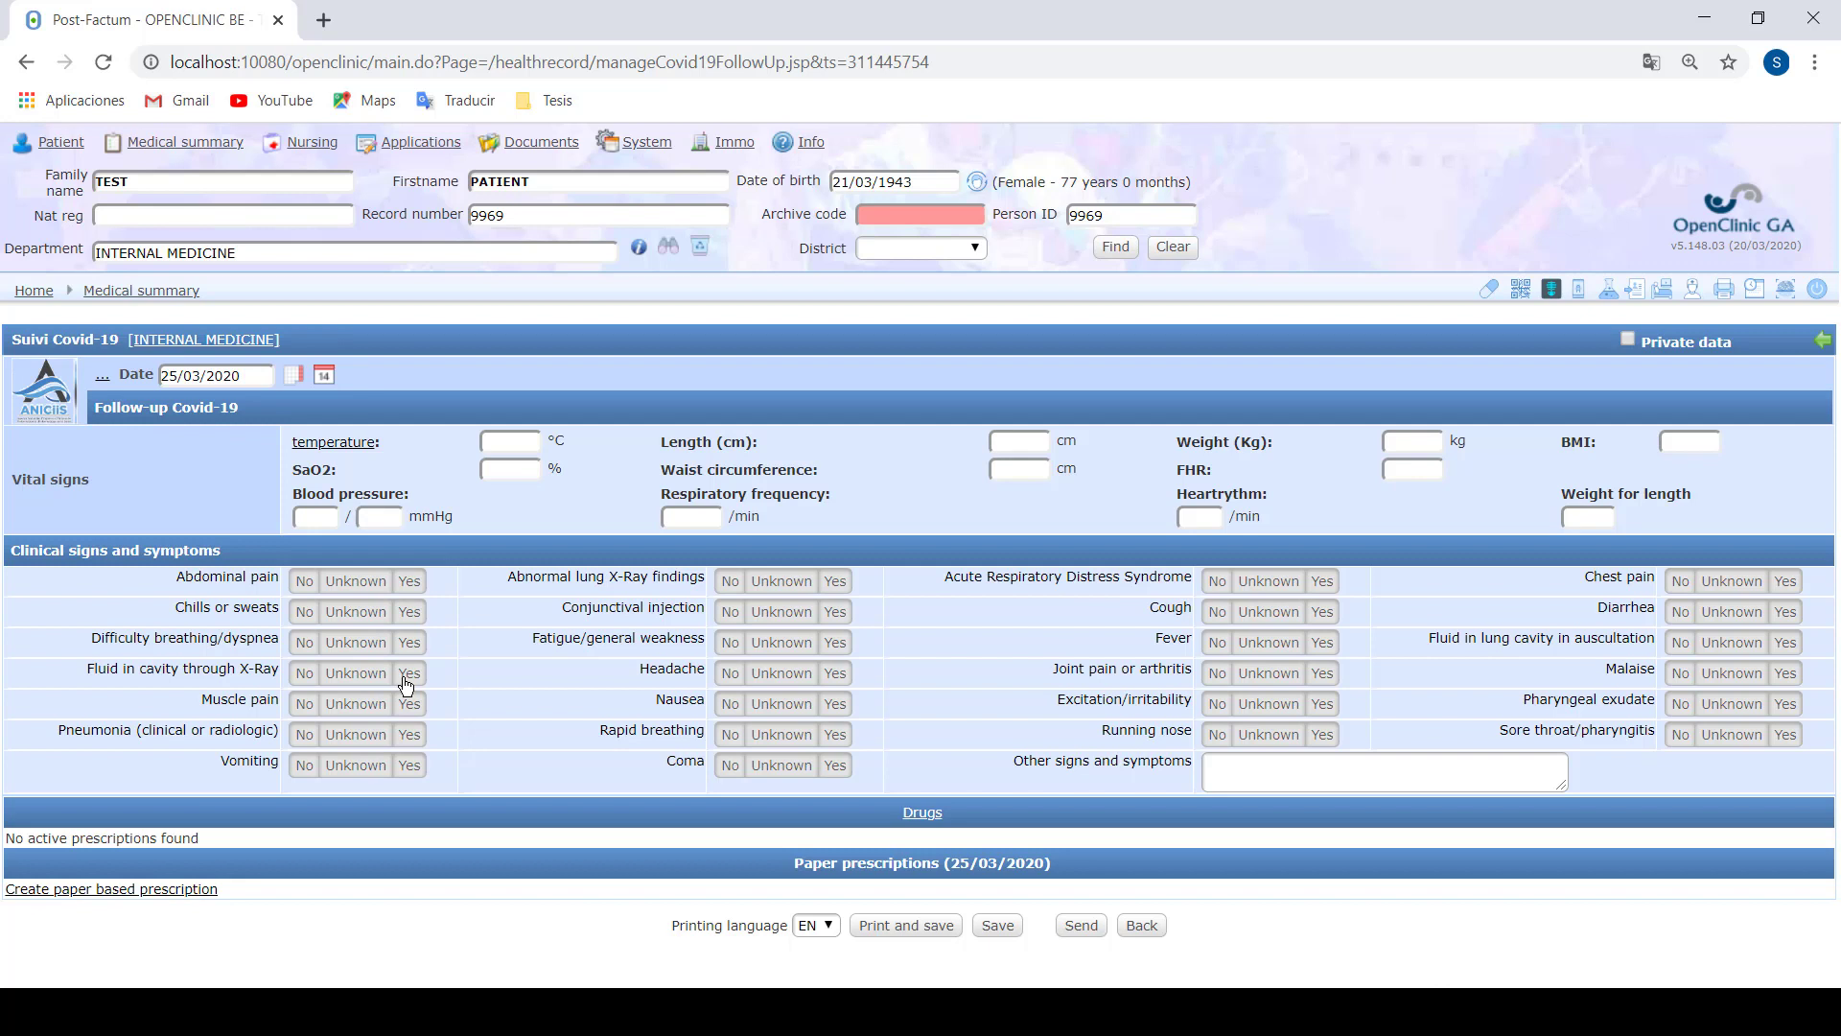
Mark Abnormal lung X-Ray, Cough and Fever Yes; Conjunctival injection, Fatigue, Headache No; save
{"action": "left_click", "coordinate": [836, 581]}
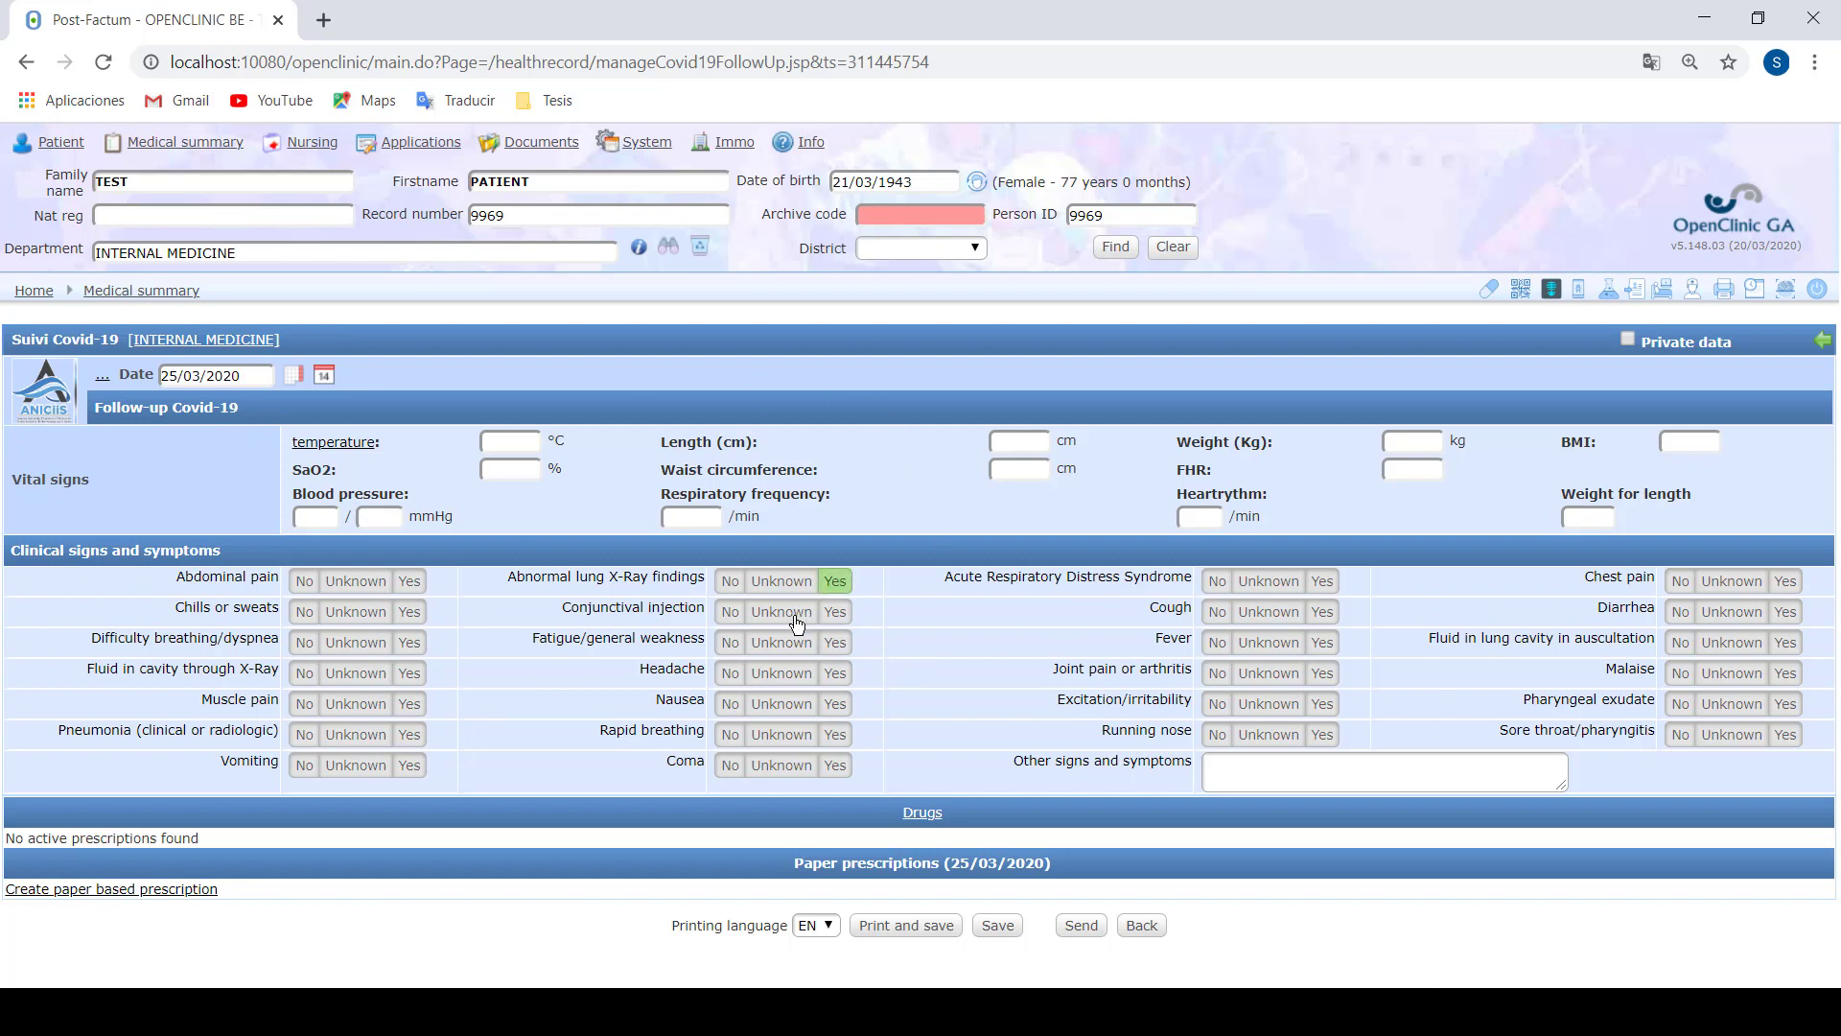
{"action": "left_click", "coordinate": [729, 612]}
{"action": "left_click", "coordinate": [729, 642]}
{"action": "left_click", "coordinate": [729, 674]}
{"action": "left_click", "coordinate": [1321, 612]}
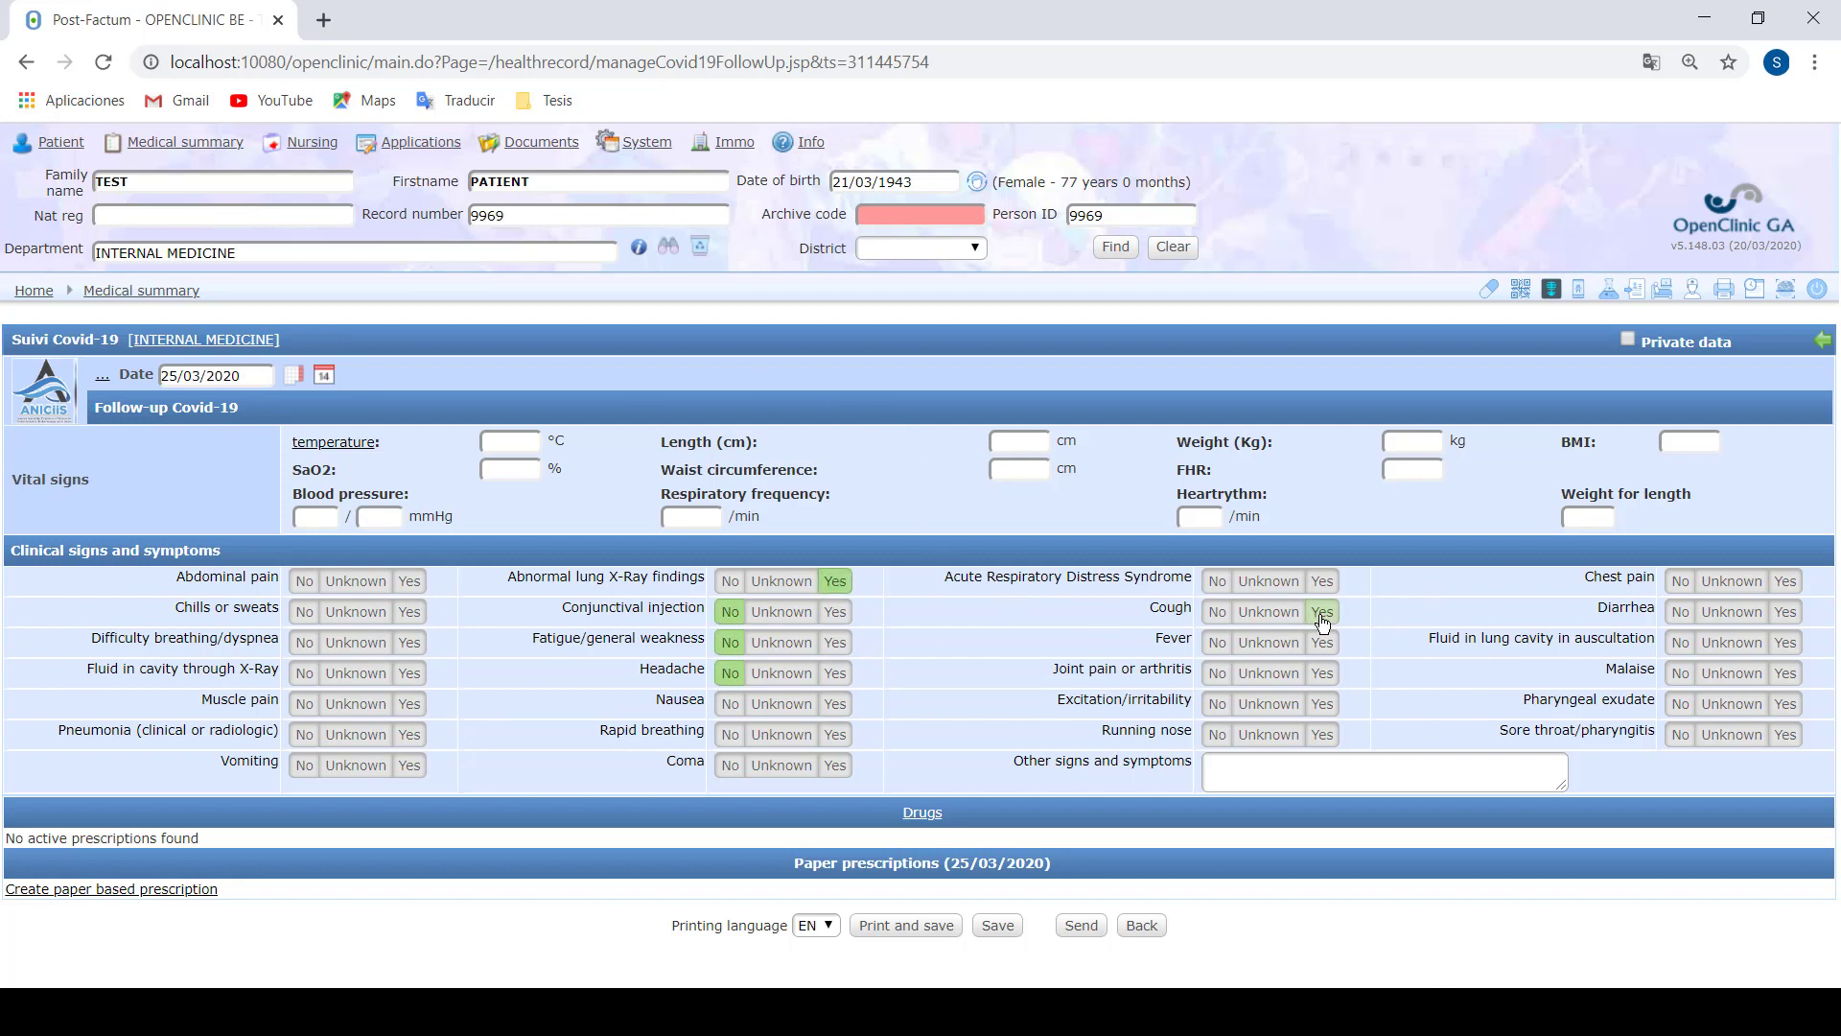
{"action": "left_click", "coordinate": [1322, 642]}
{"action": "left_click", "coordinate": [998, 927]}
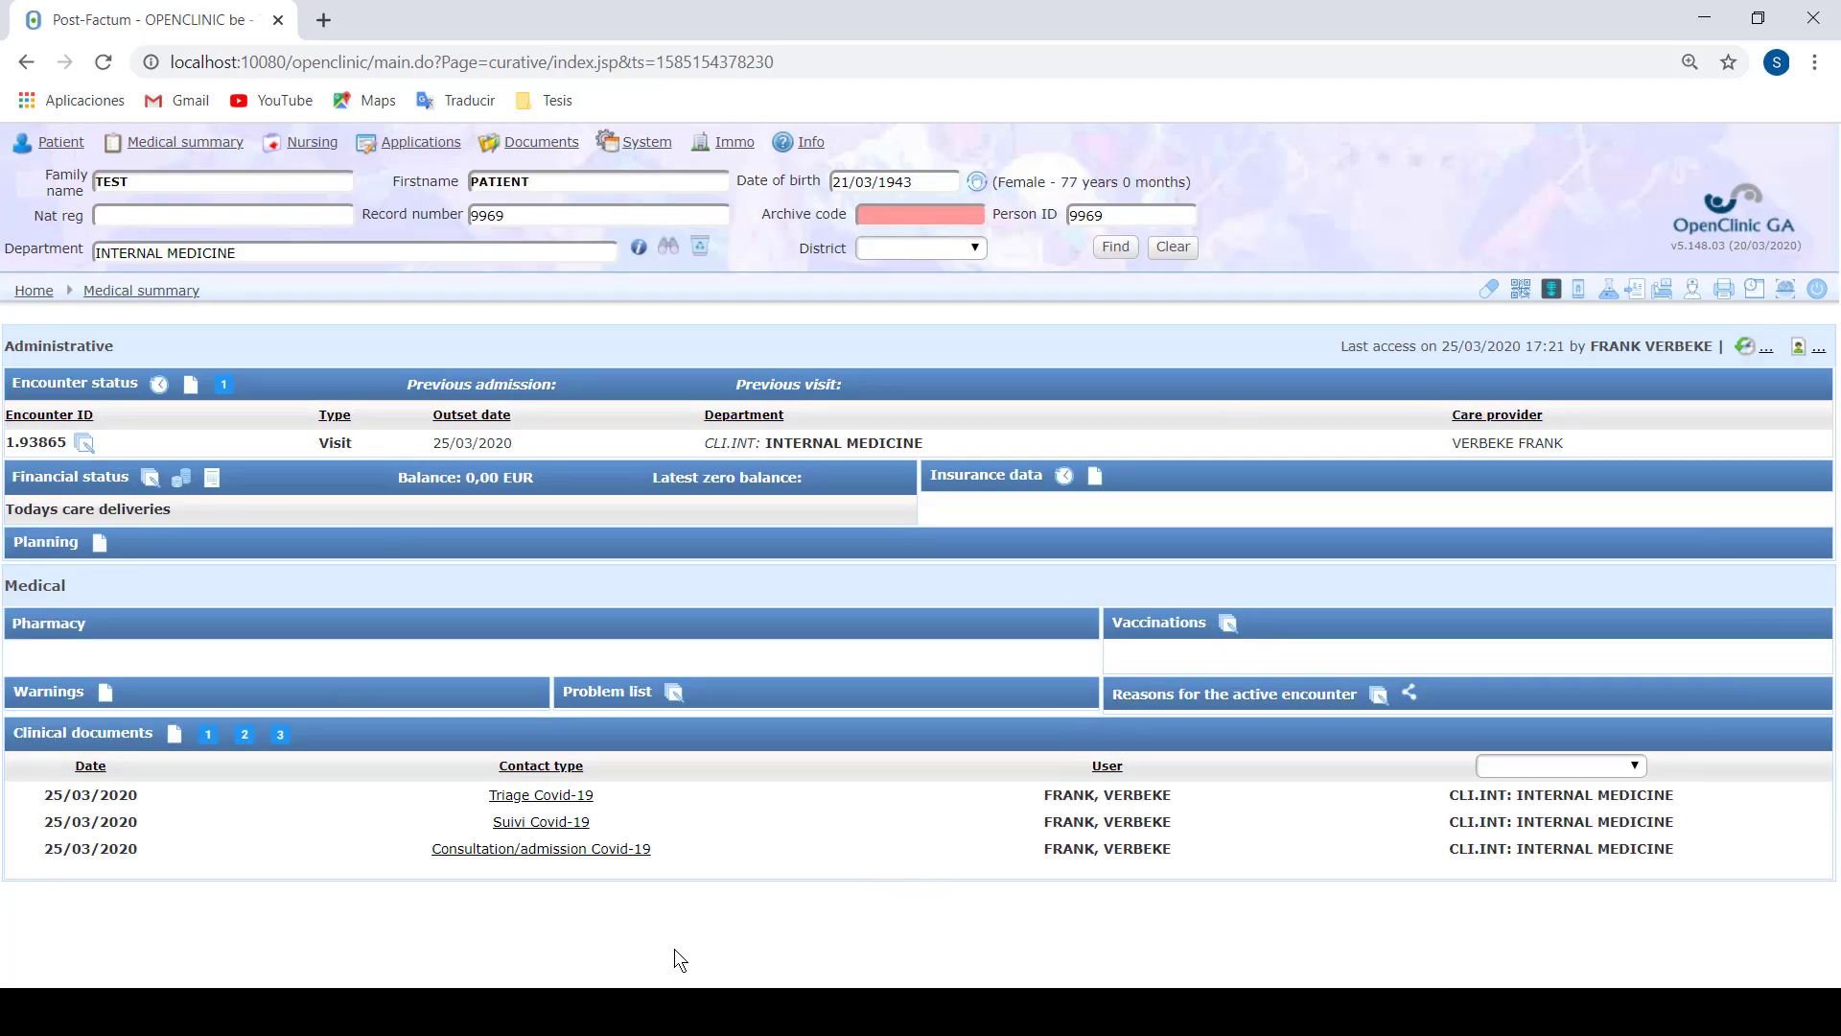
{"action": "left_click", "coordinate": [555, 850]}
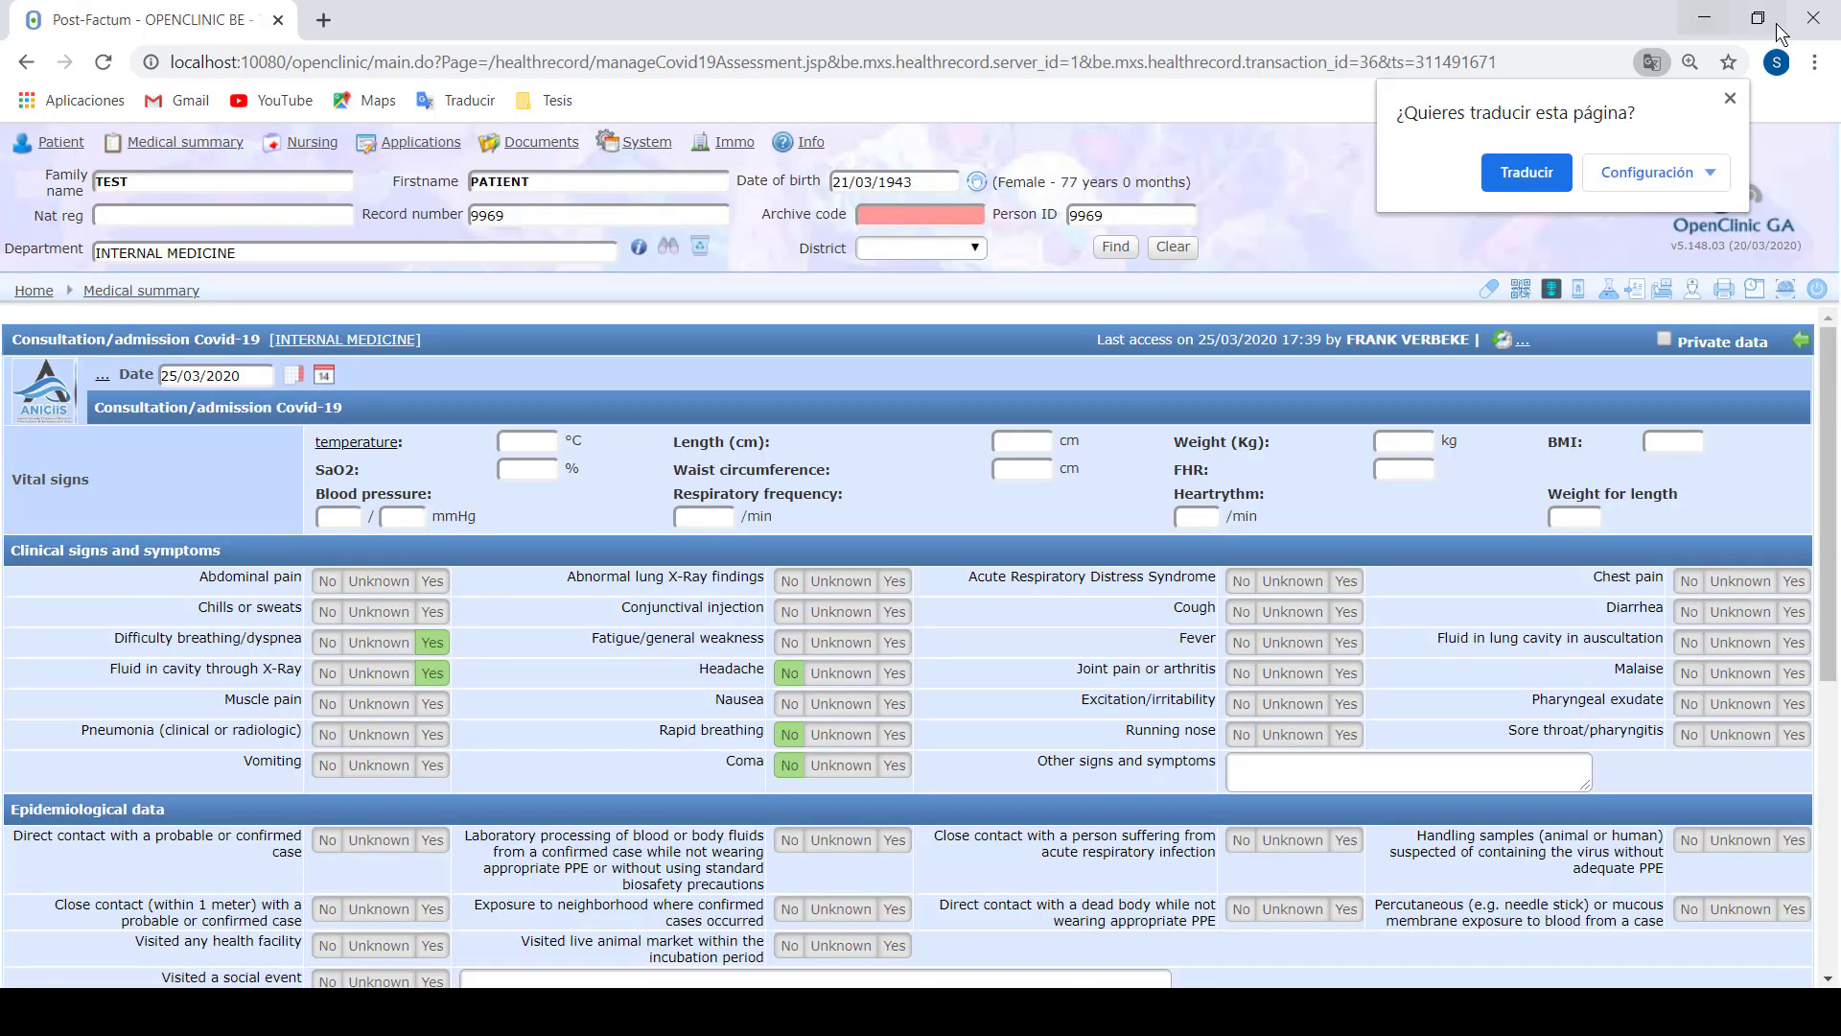
{"action": "left_click", "coordinate": [1730, 98]}
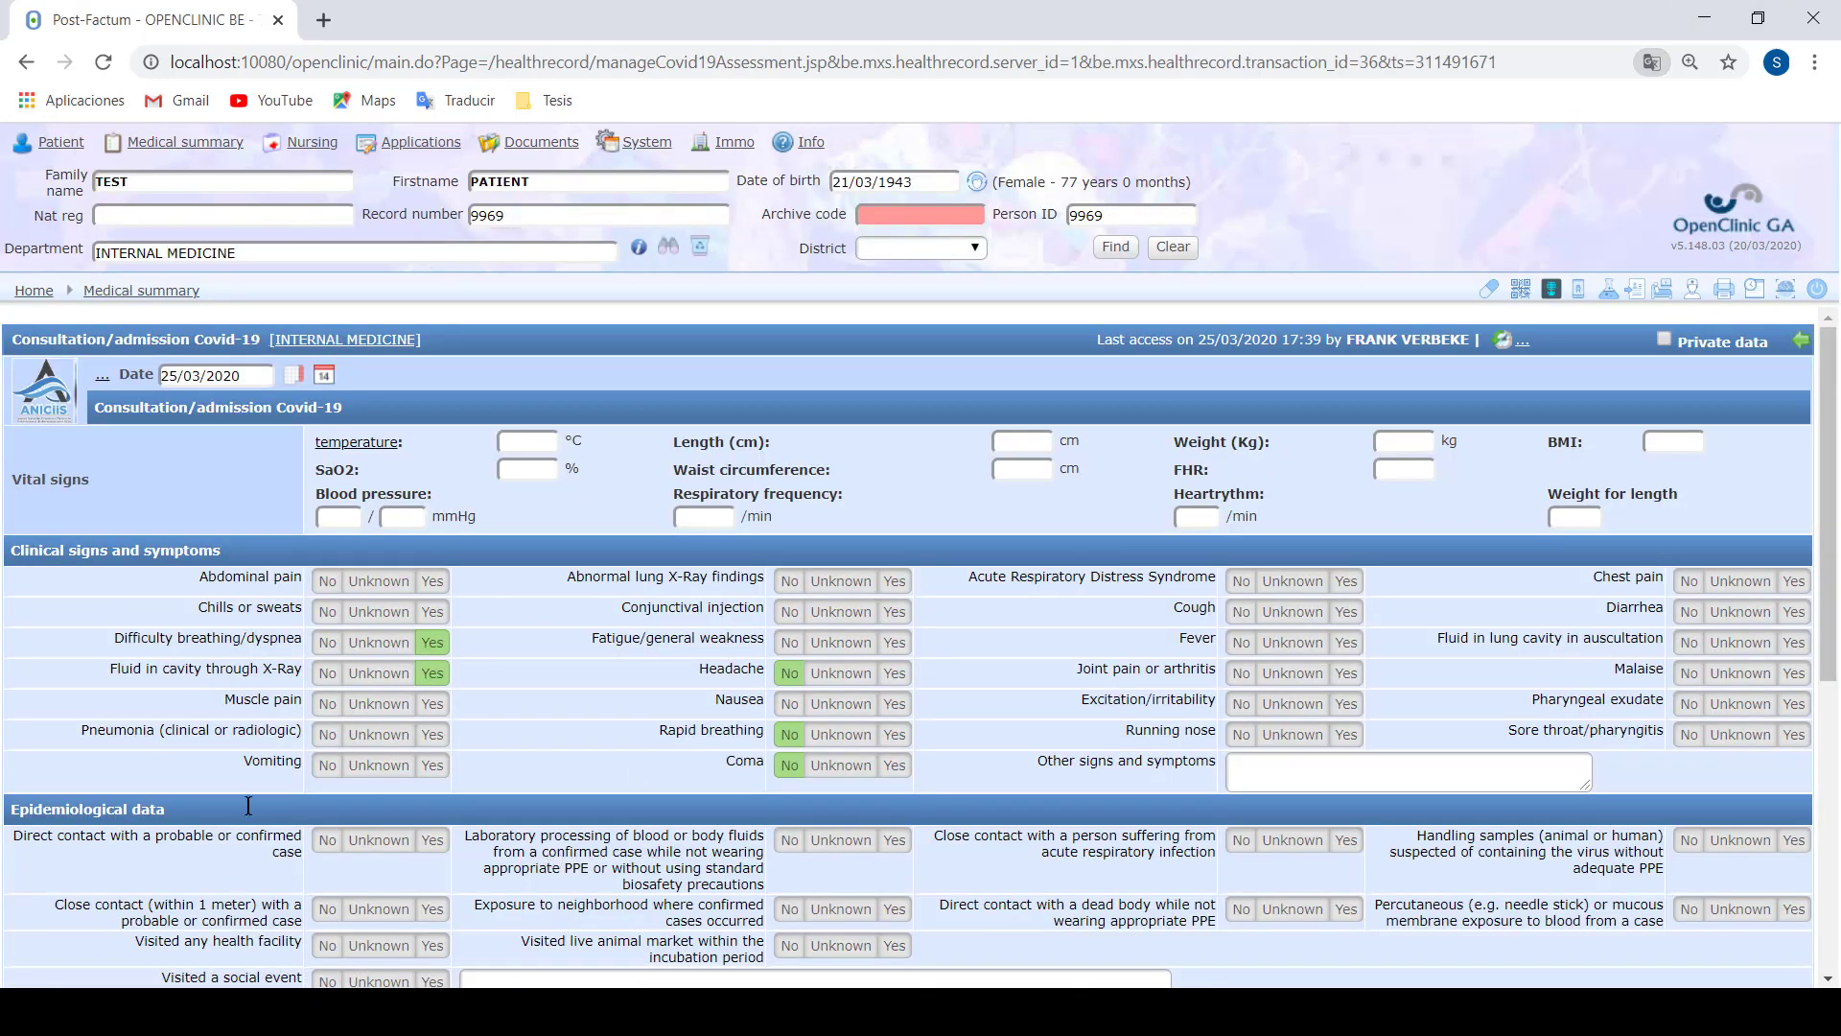
{"action": "scroll", "coordinate": [367, 740], "scroll_direction": "down", "scroll_amount": 4}
{"action": "scroll", "coordinate": [367, 740], "scroll_direction": "up", "scroll_amount": 5}
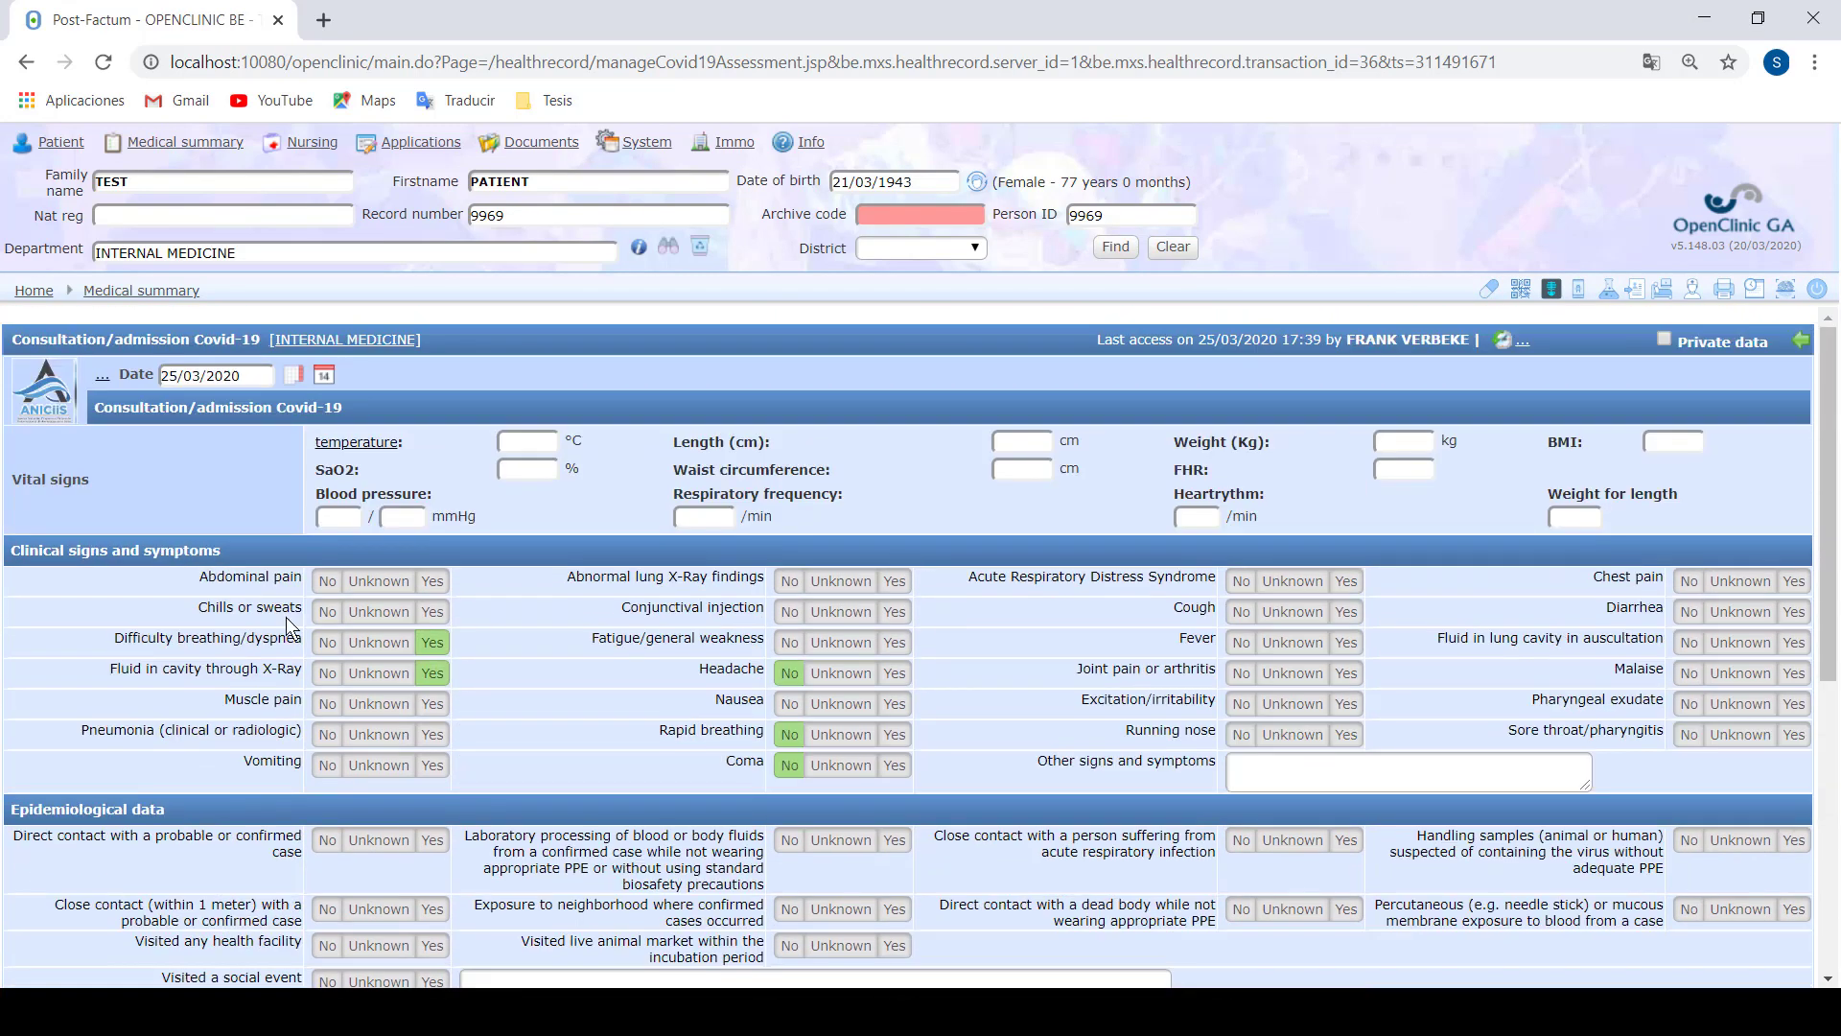
{"action": "left_click", "coordinate": [185, 142]}
{"action": "left_click", "coordinate": [518, 822]}
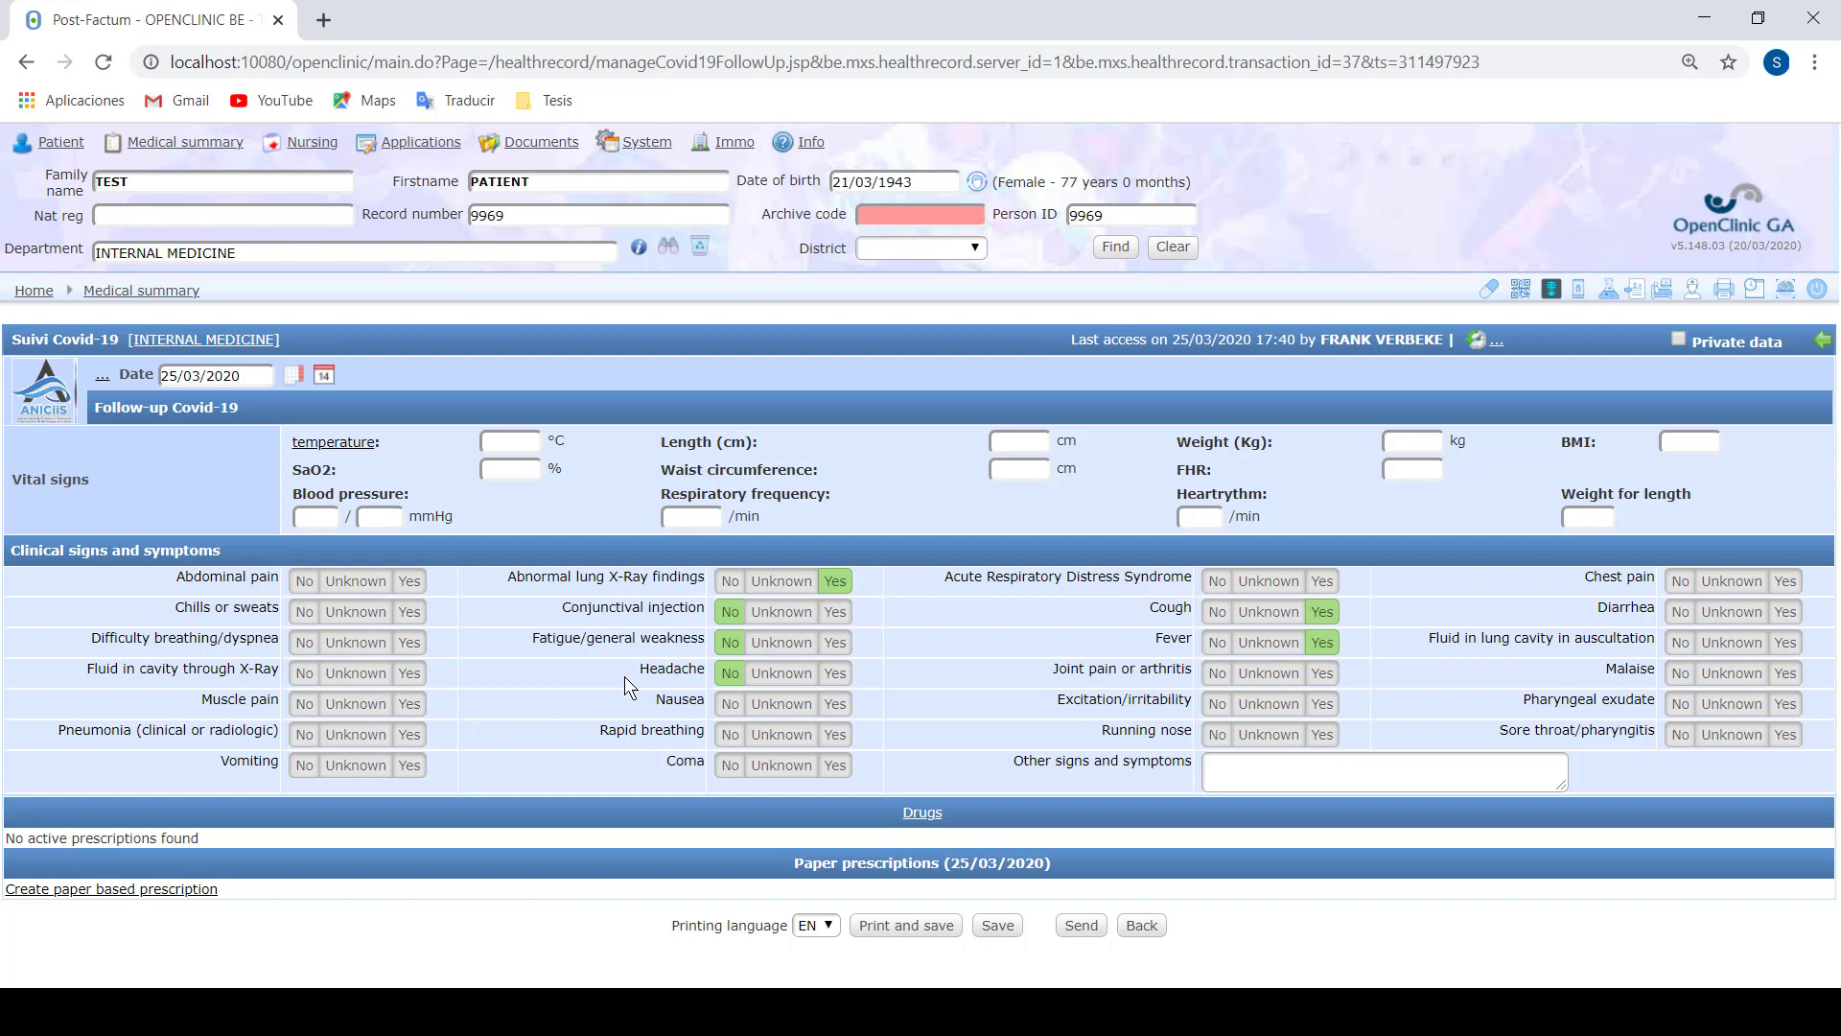
{"action": "left_click", "coordinate": [1141, 927]}
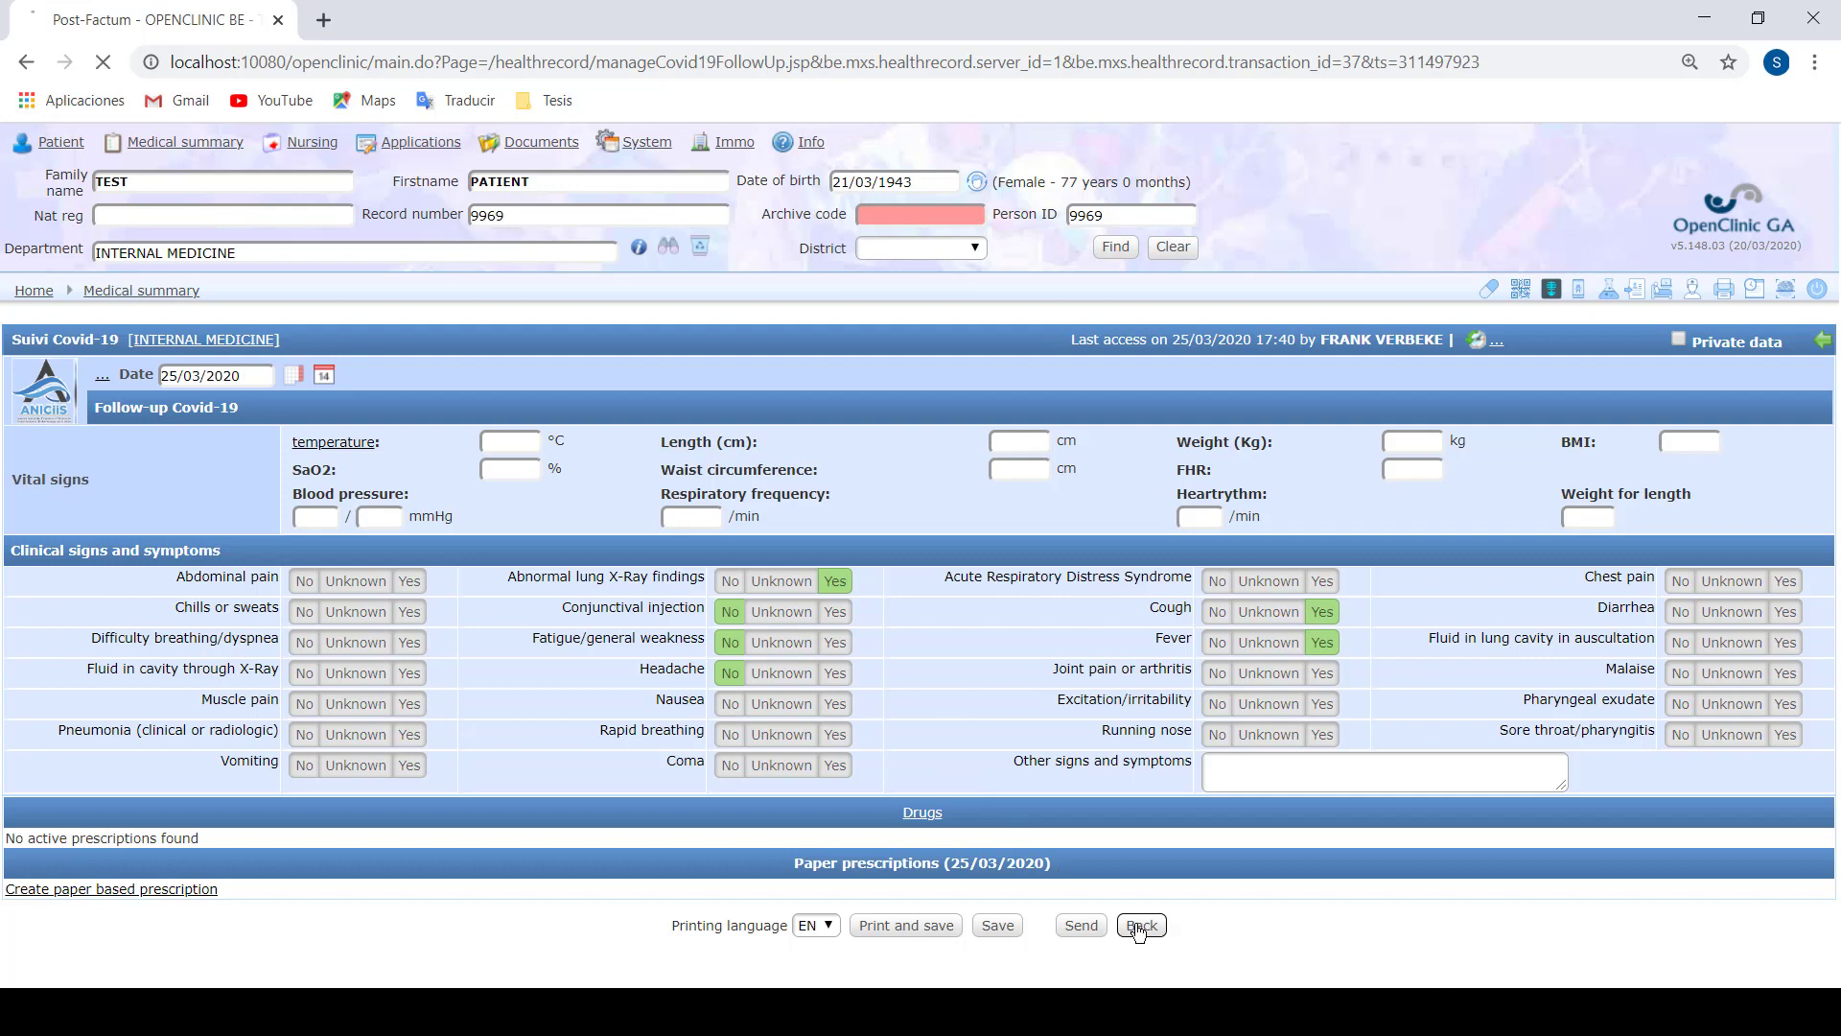